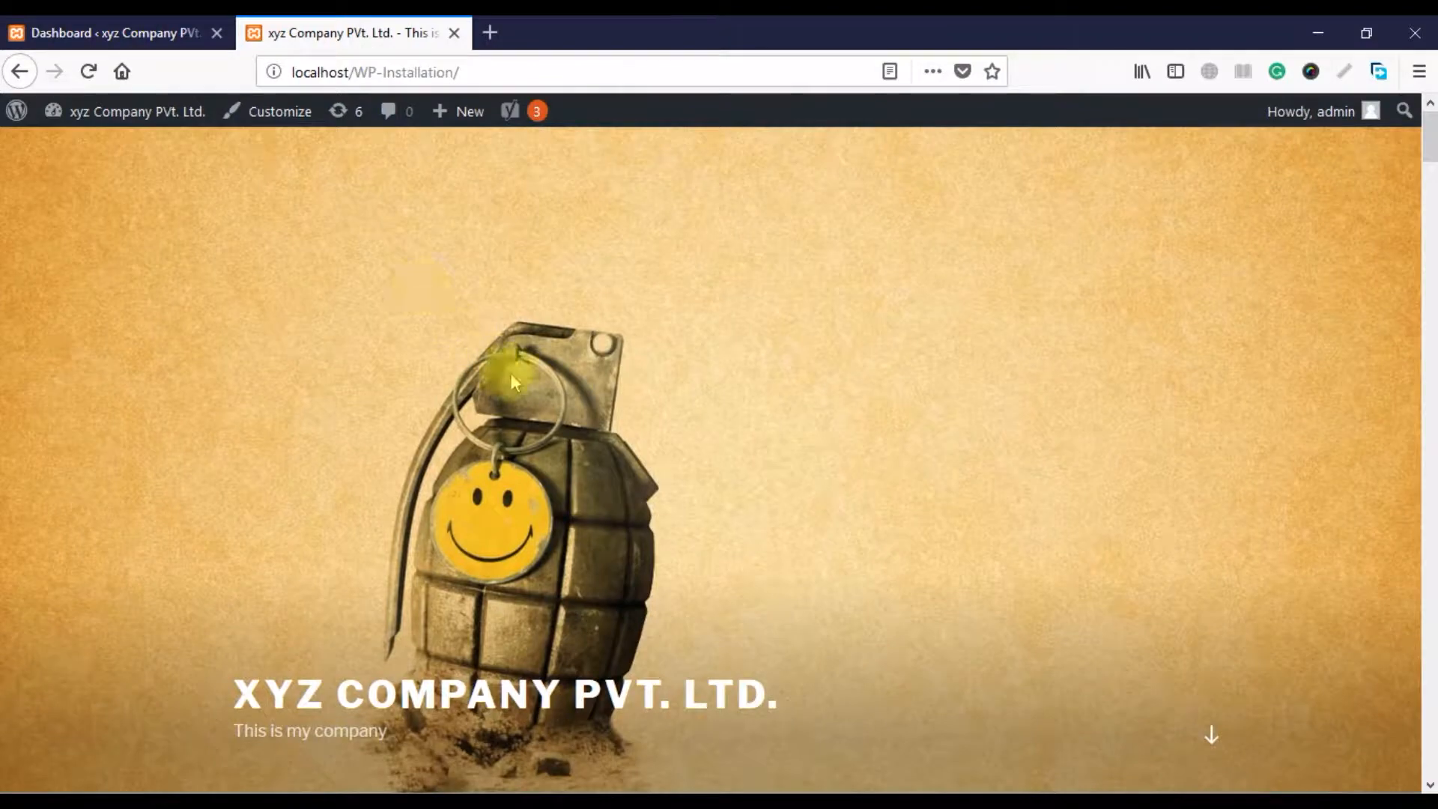
Examine the site's front page from the header image through the posts and sidebar to the footer
scroll(346, 475, "up", 6)
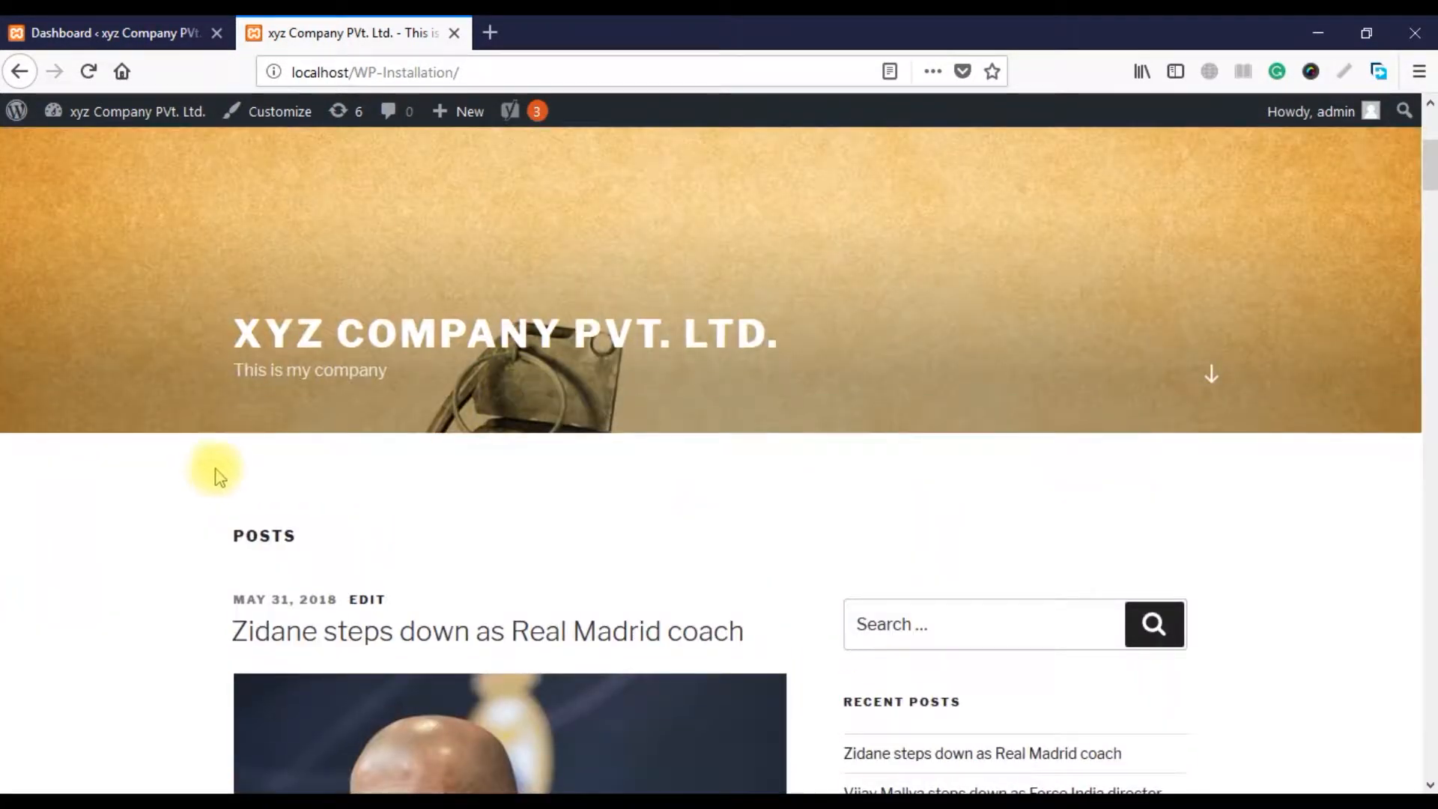
scroll(555, 437, "up", 5)
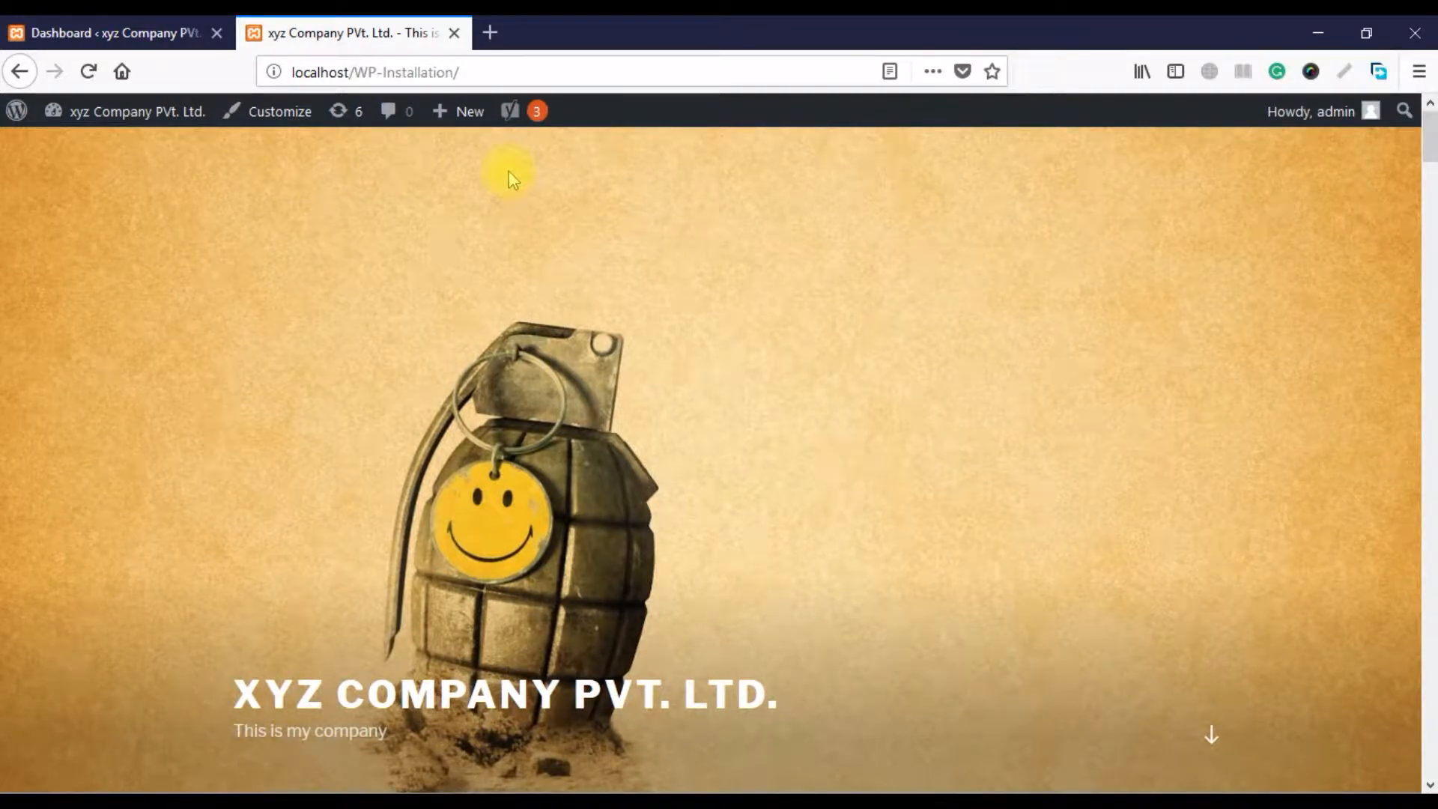
scroll(509, 291, "down", 6)
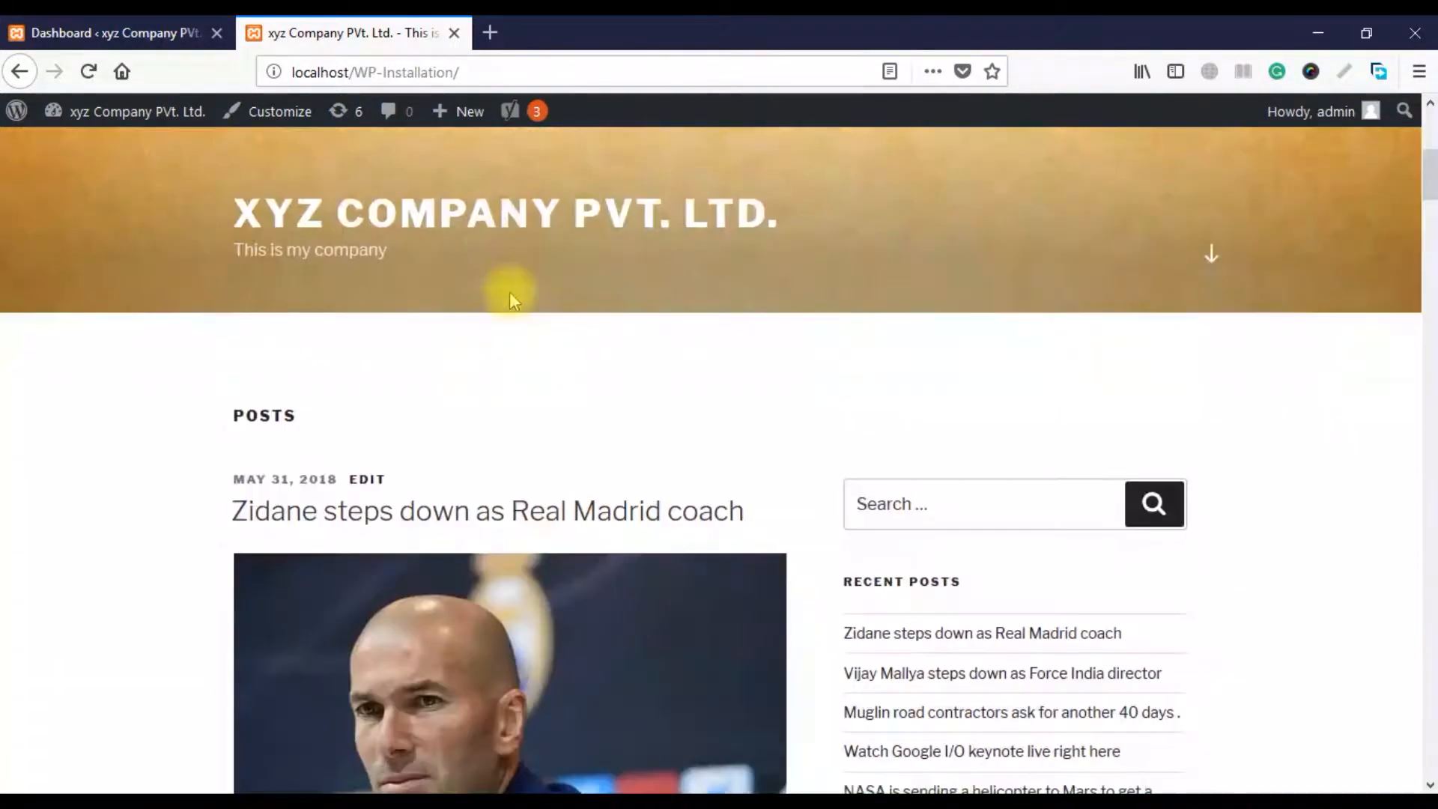
scroll(411, 231, "up", 6)
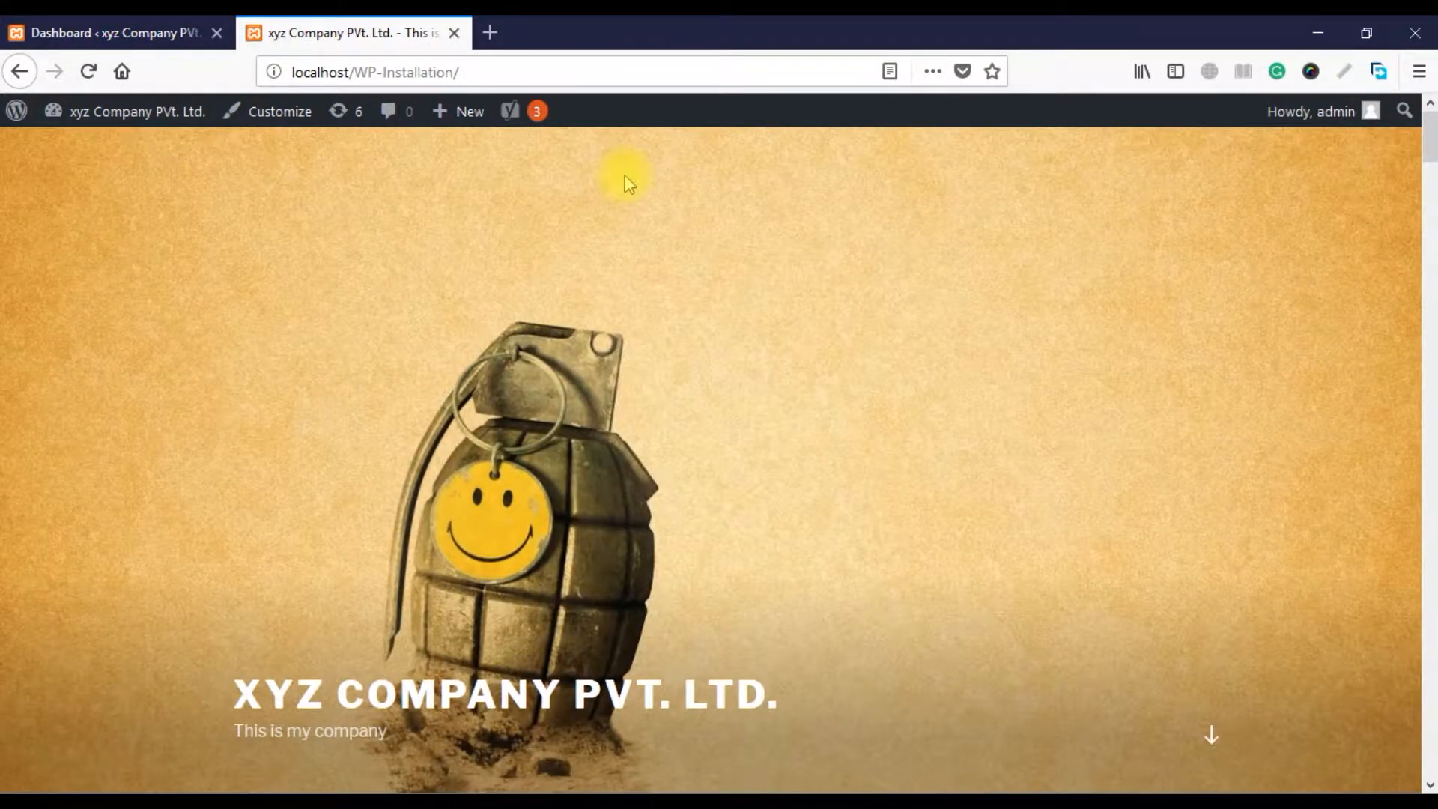
scroll(624, 174, "down", 5)
scroll(635, 250, "down", 2)
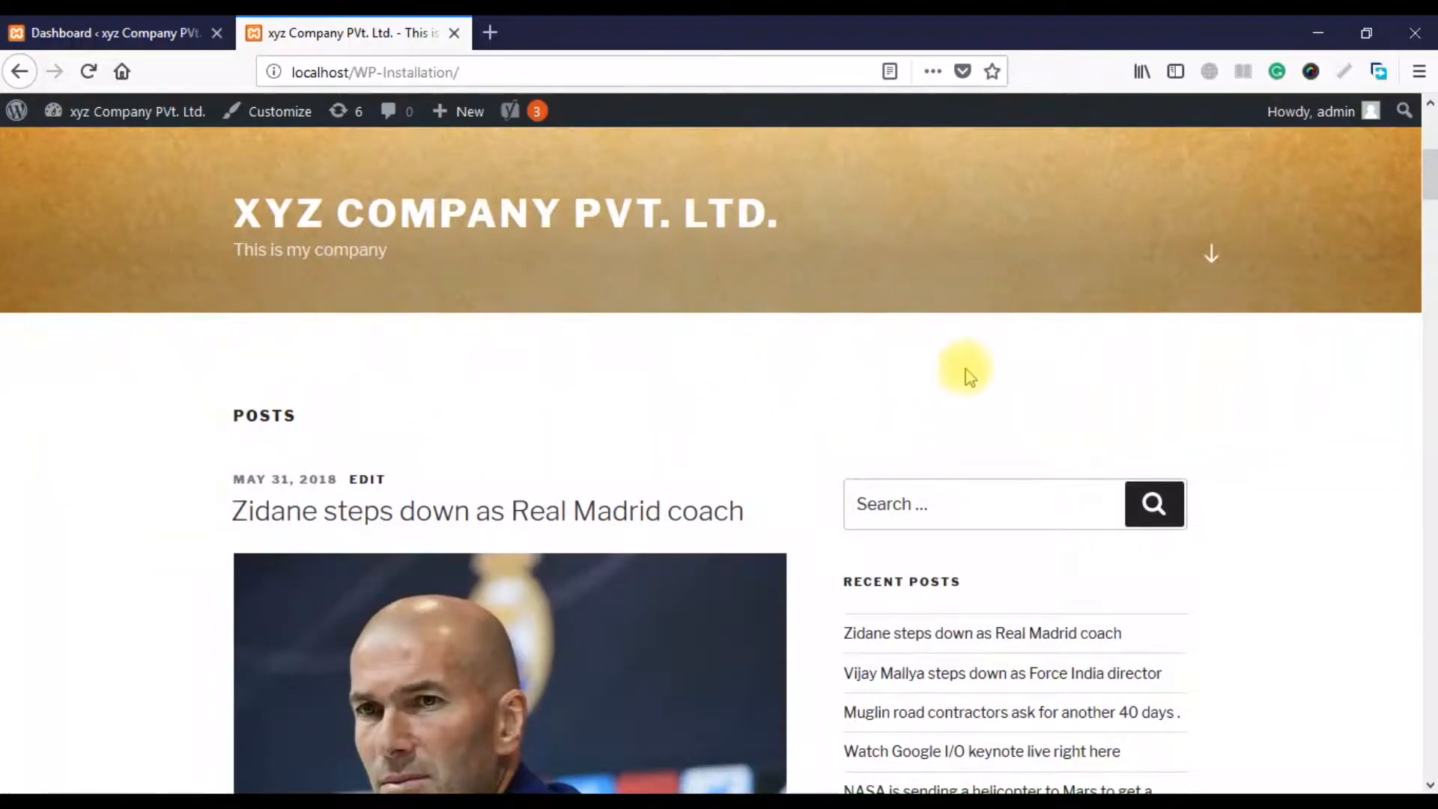
scroll(1021, 379, "down", 10)
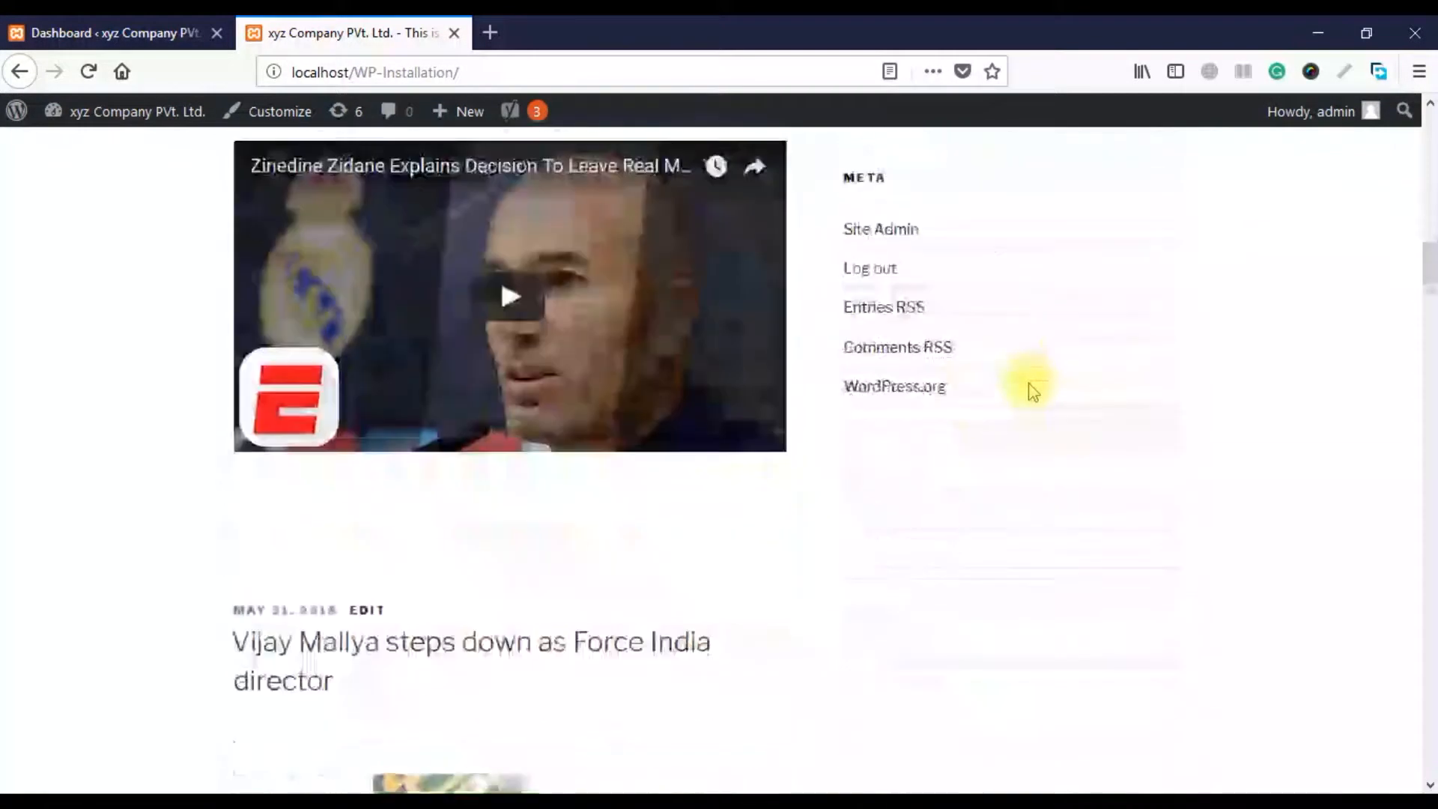
scroll(1030, 386, "down", 15)
left_click_drag(1431, 449, 1427, 745)
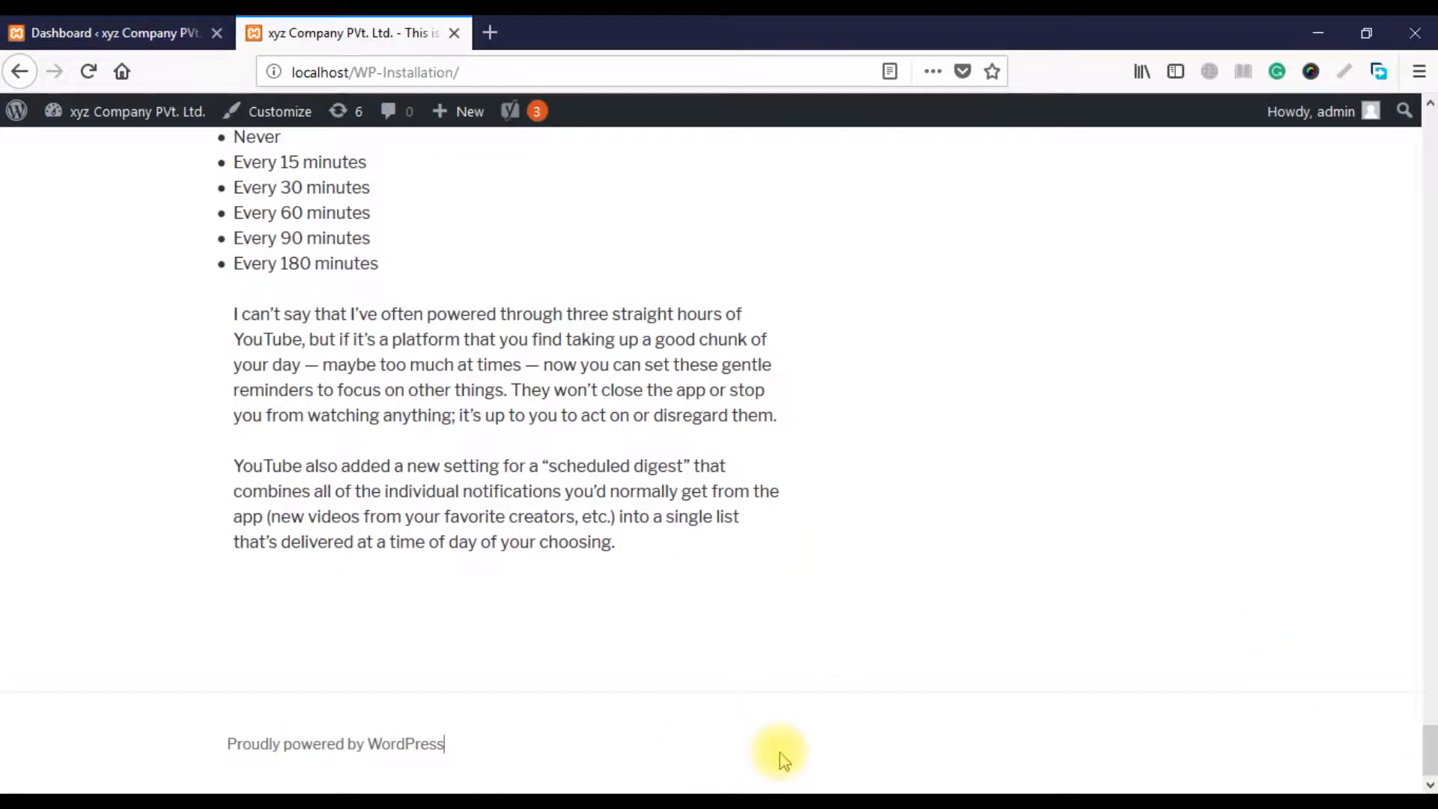
left_click_drag(1429, 771, 1310, 108)
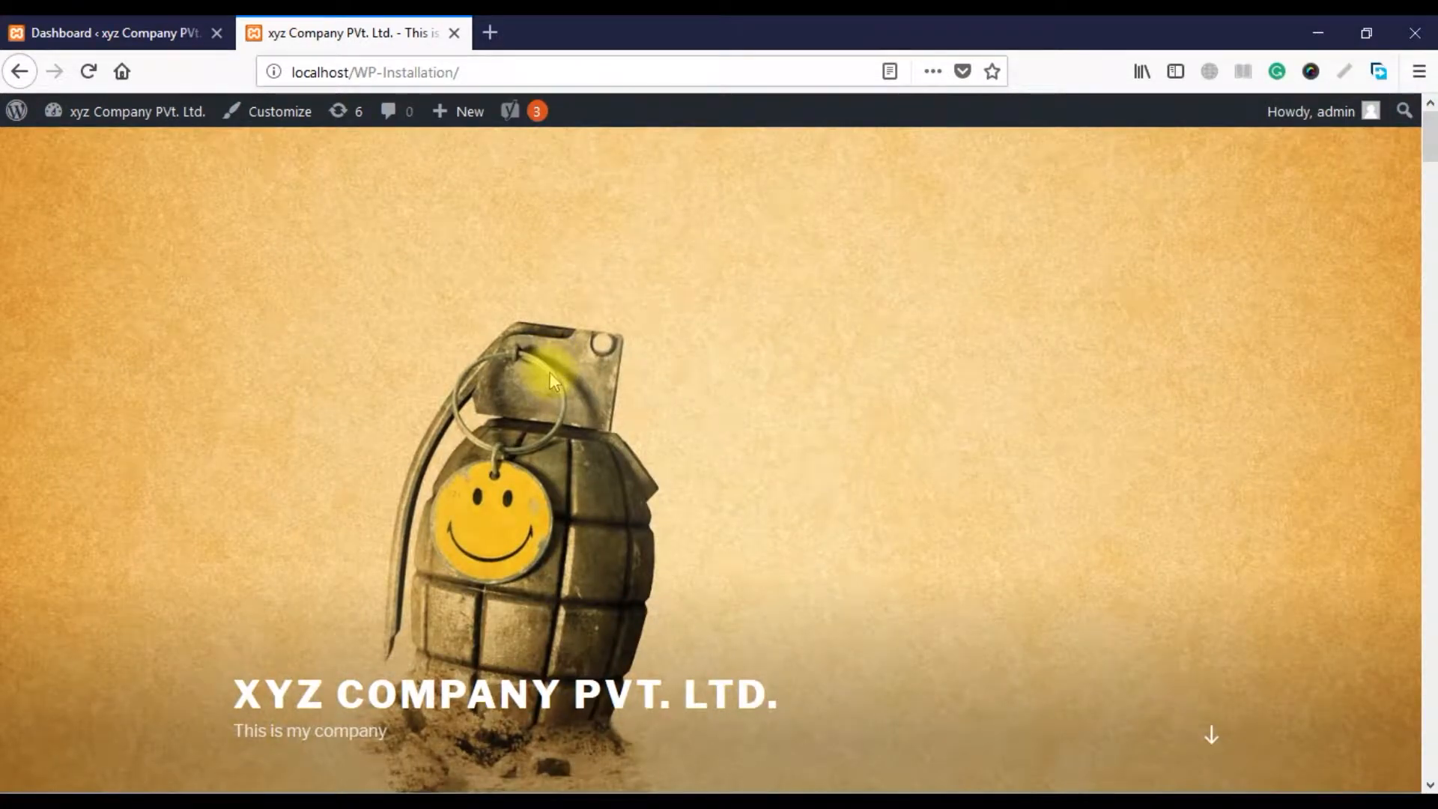
scroll(550, 371, "down", 10)
scroll(550, 371, "up", 8)
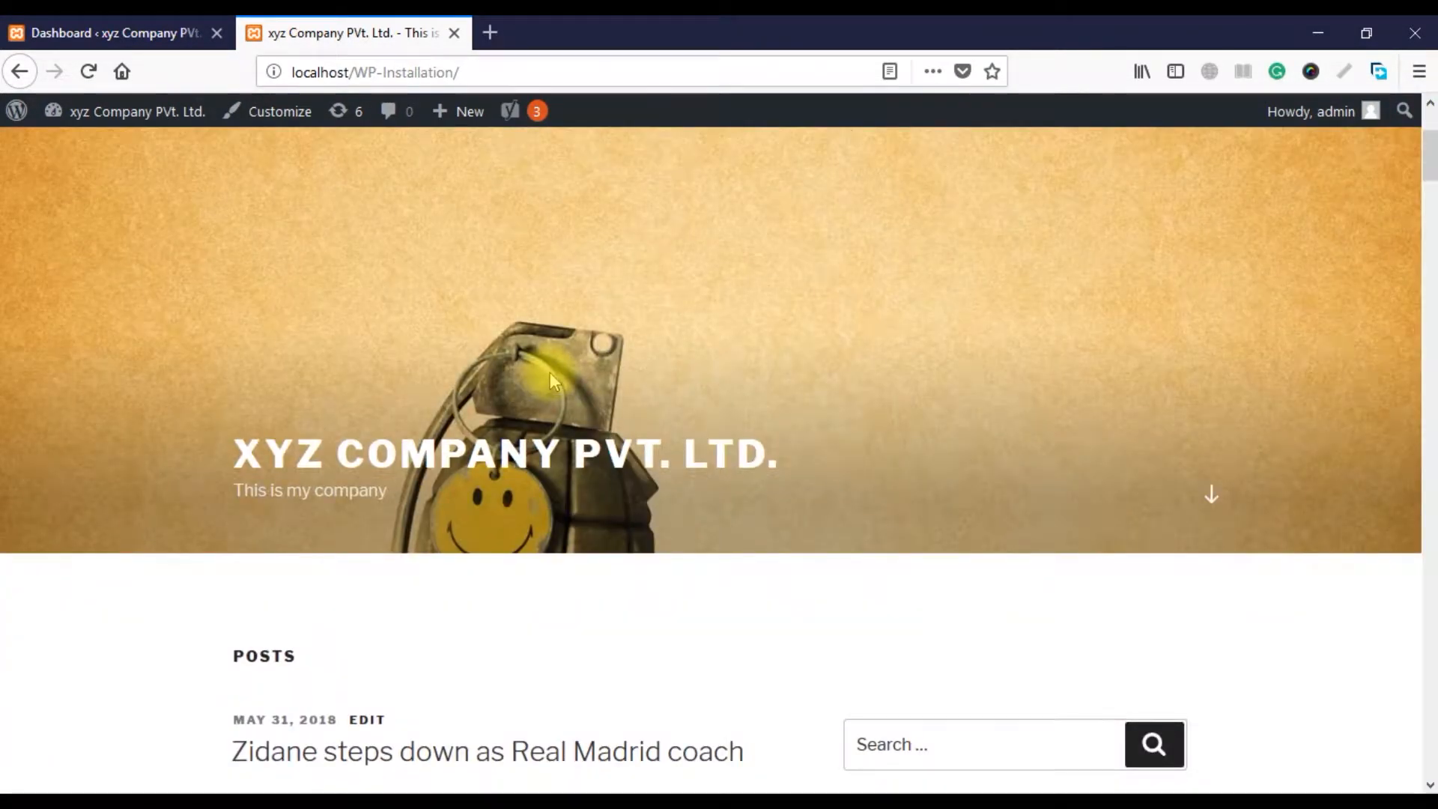
Switch to the site's admin dashboard and open the Menus screen
left_click(48, 30)
mouse_move(73, 352)
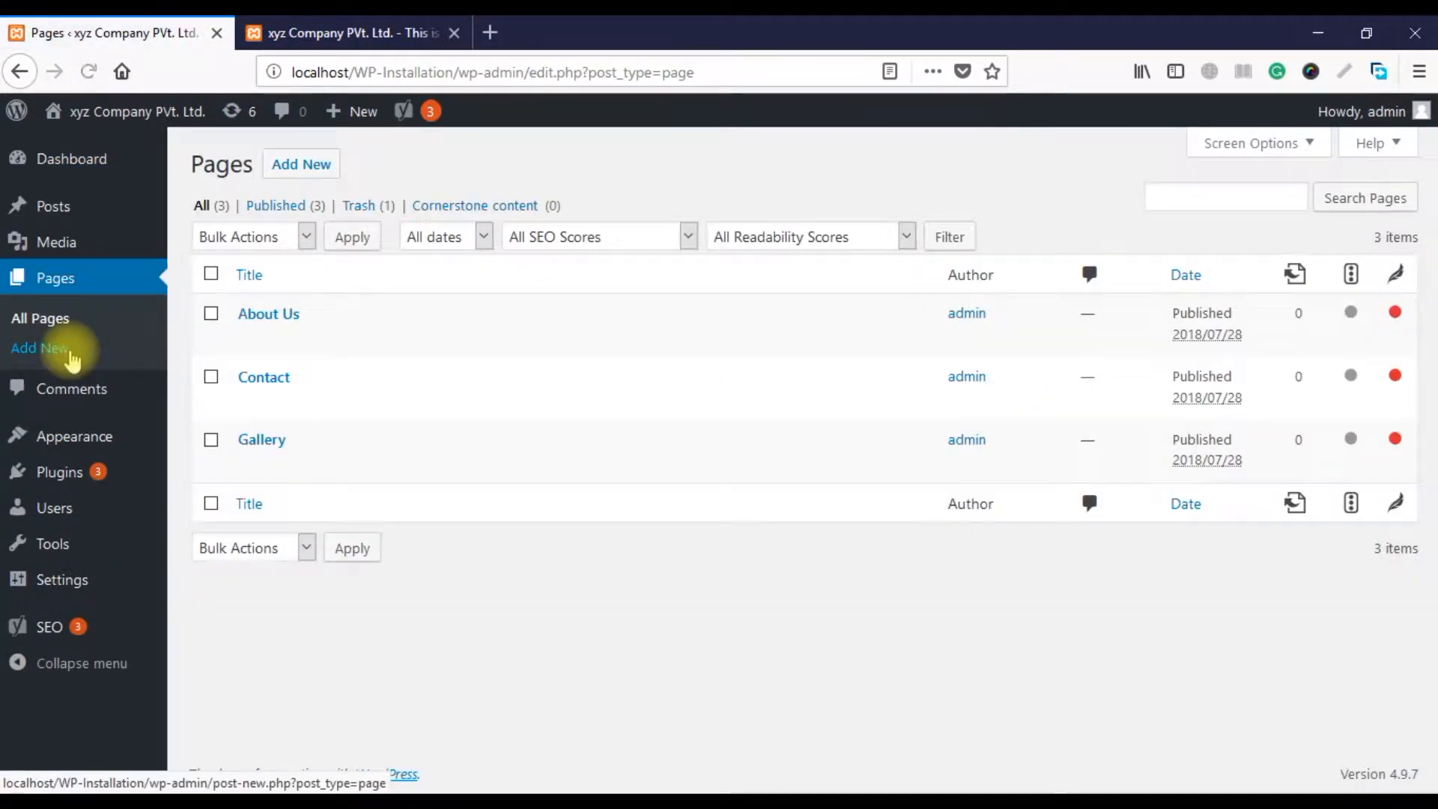
mouse_move(65, 191)
mouse_move(69, 453)
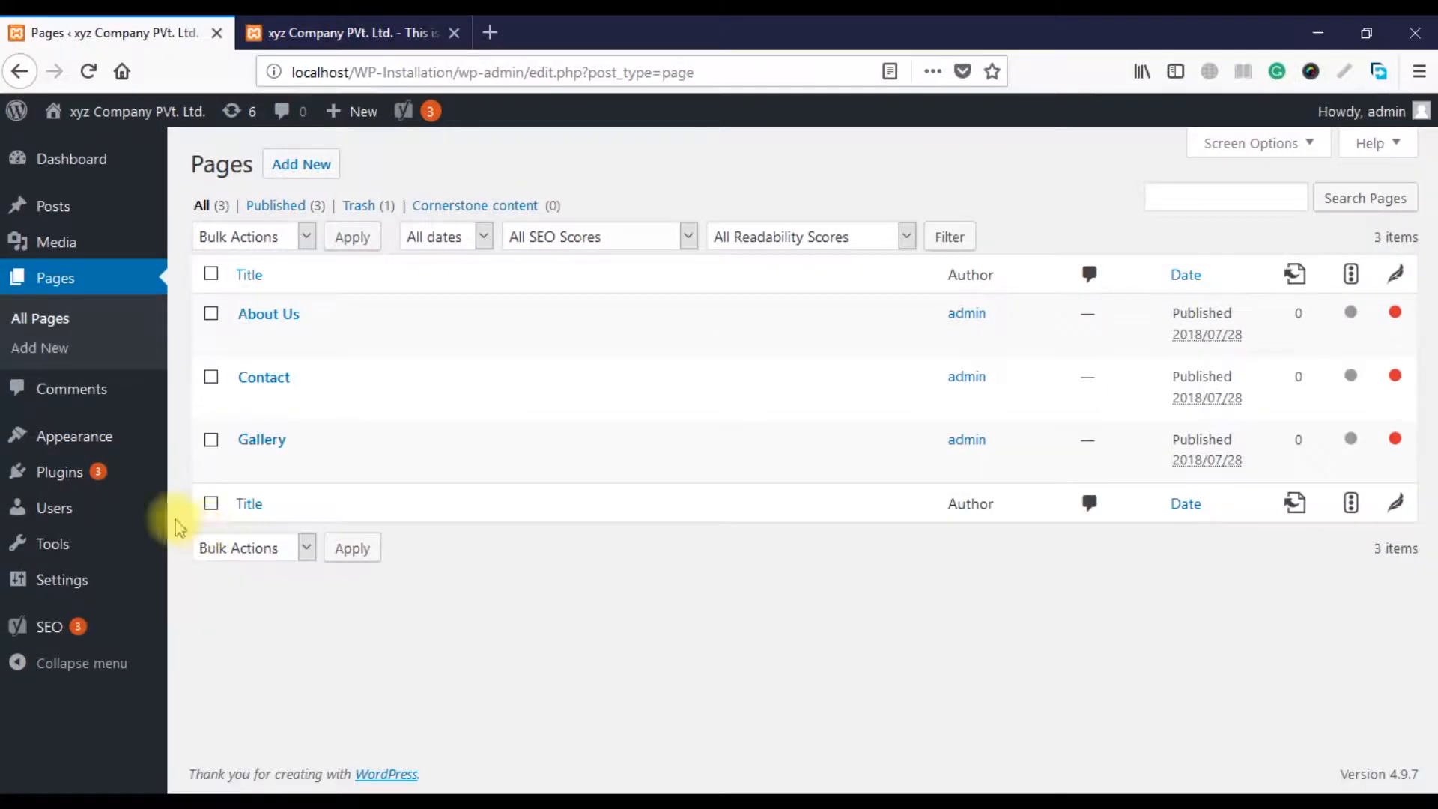
mouse_move(86, 434)
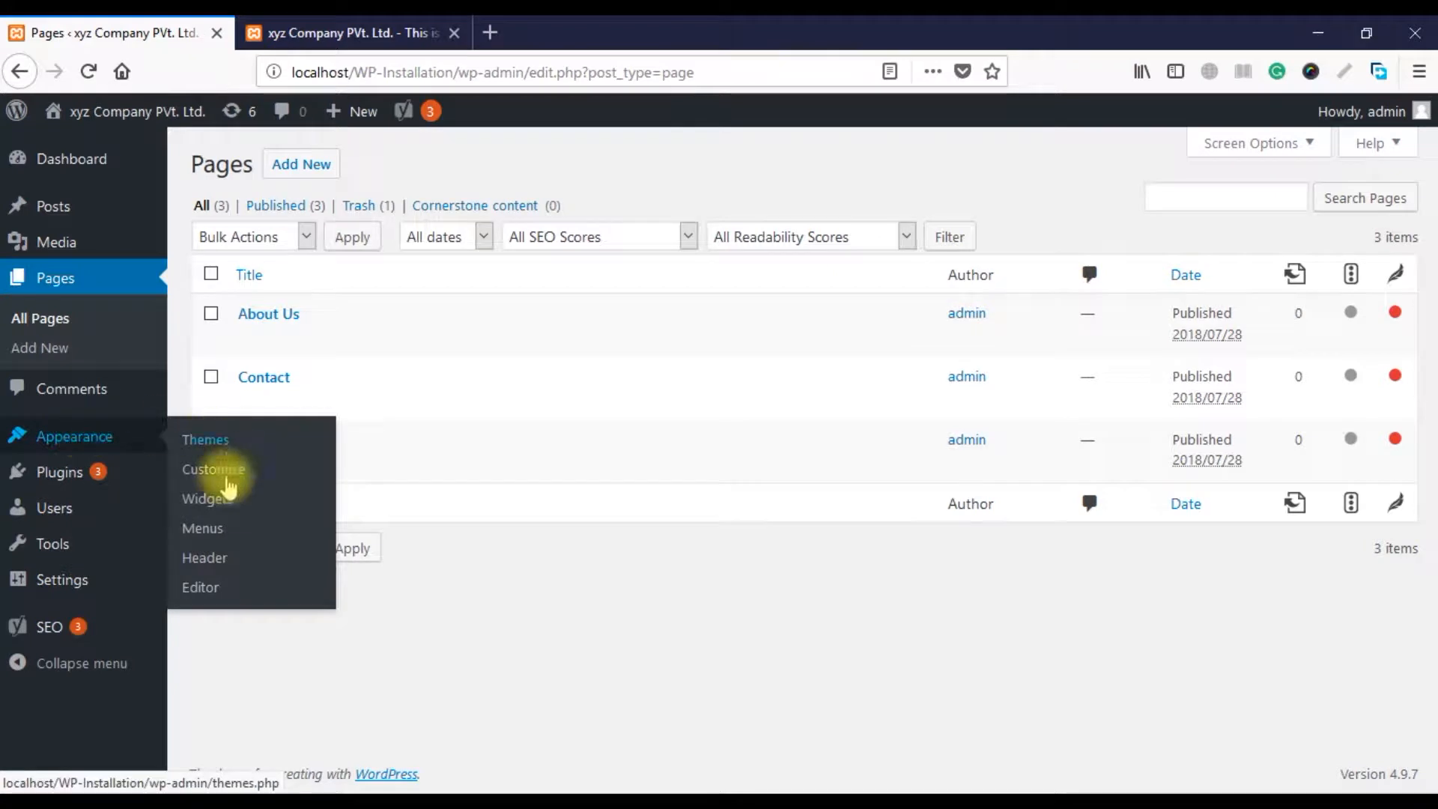
left_click(192, 531)
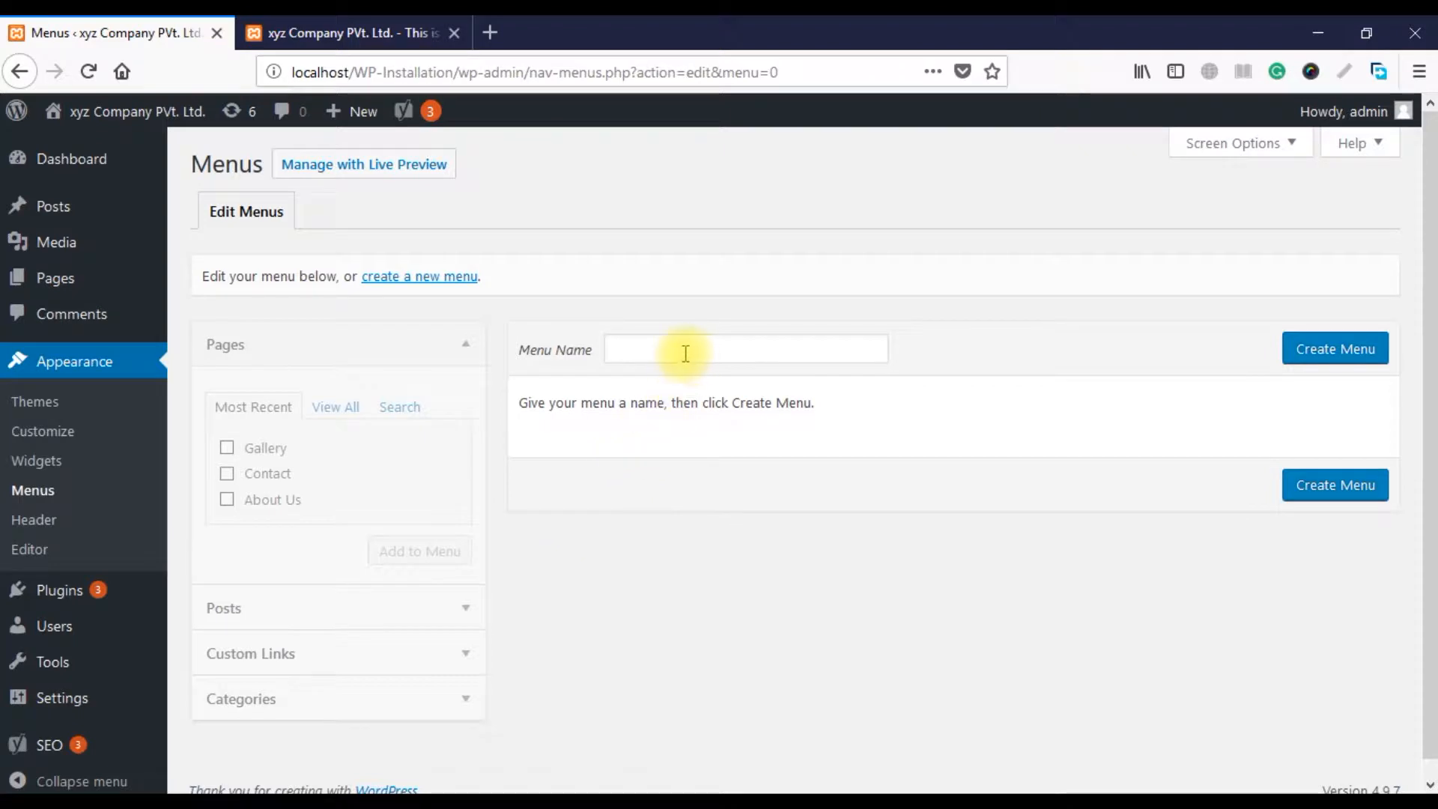
Create a navigation menu named Main Menu
left_click(633, 354)
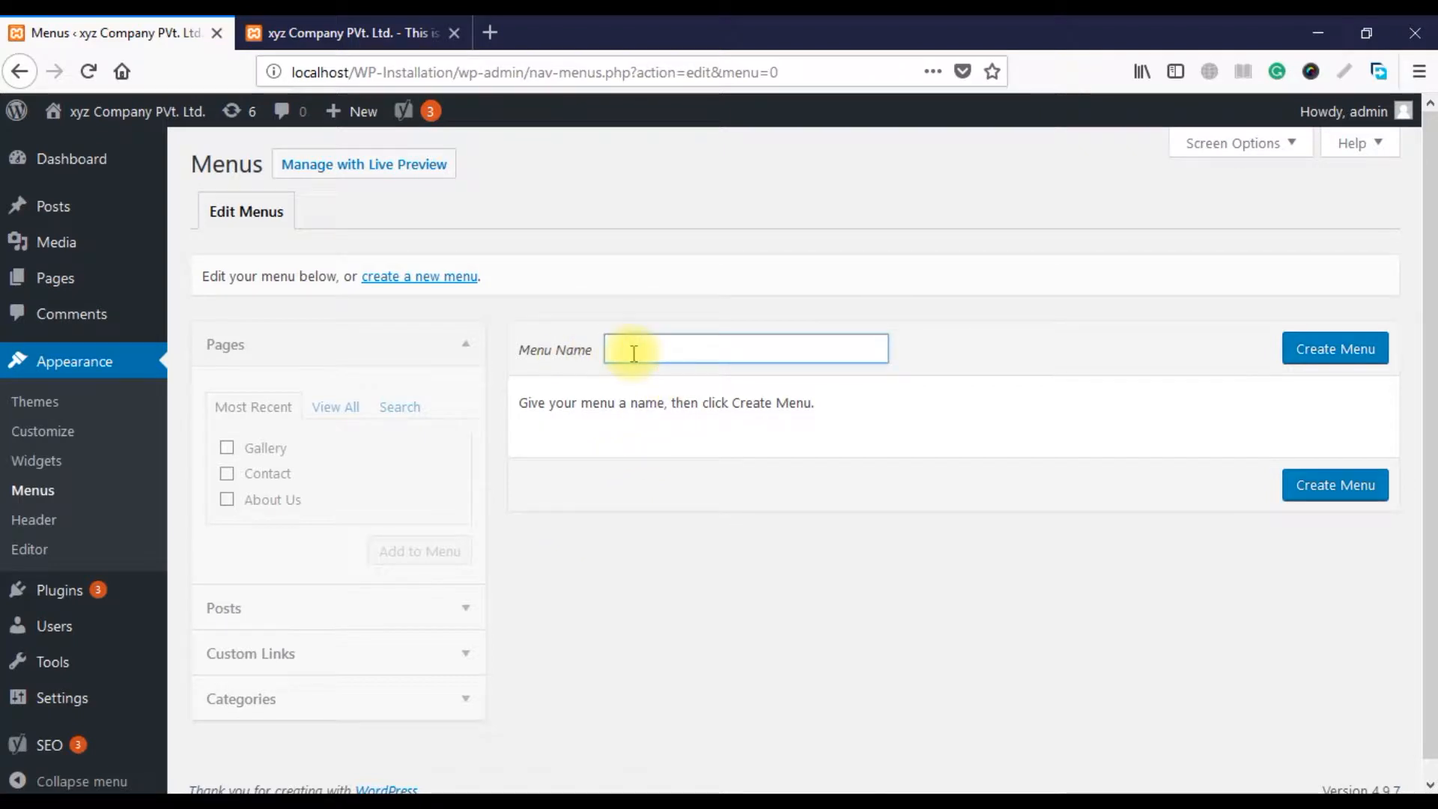
type("Main Menu")
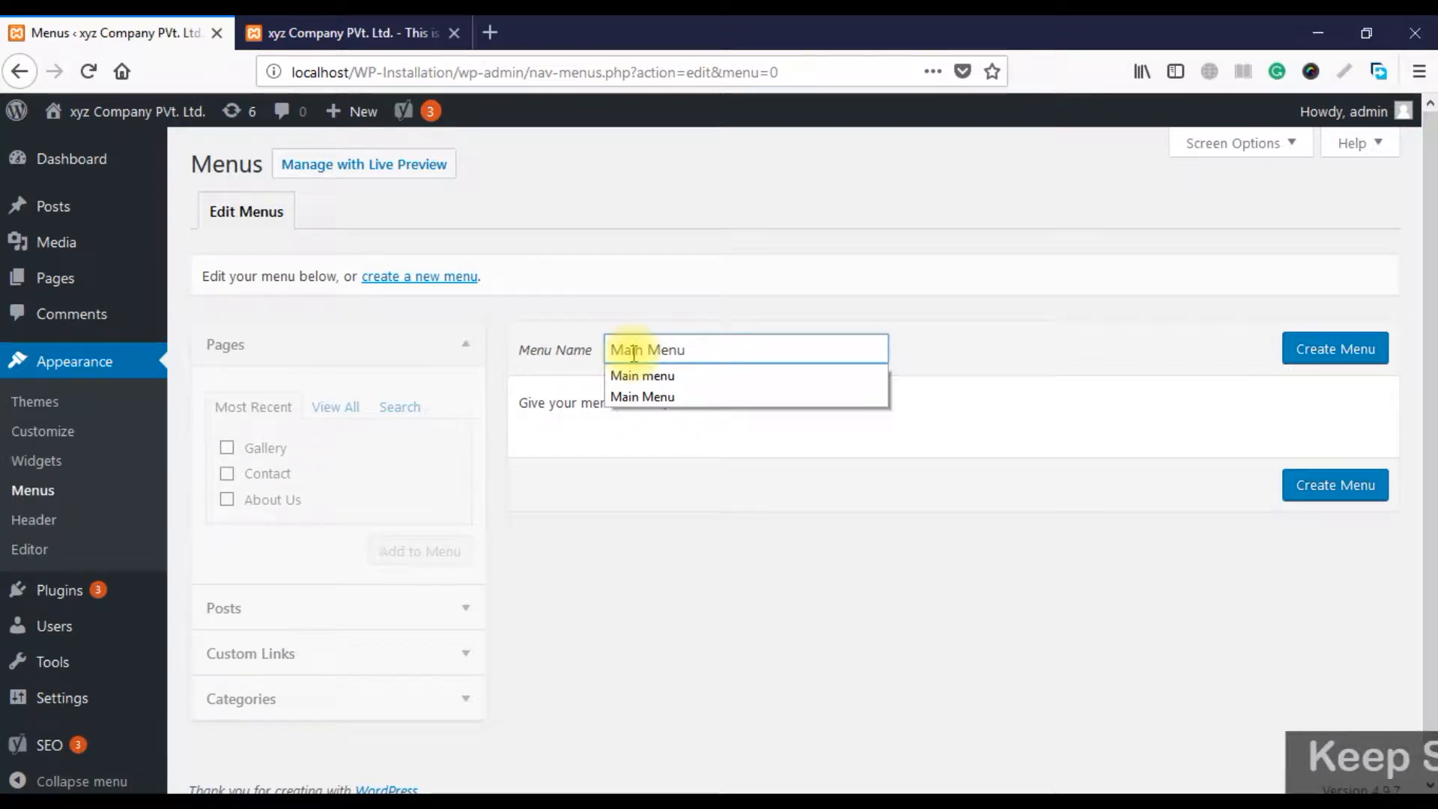
left_click(926, 353)
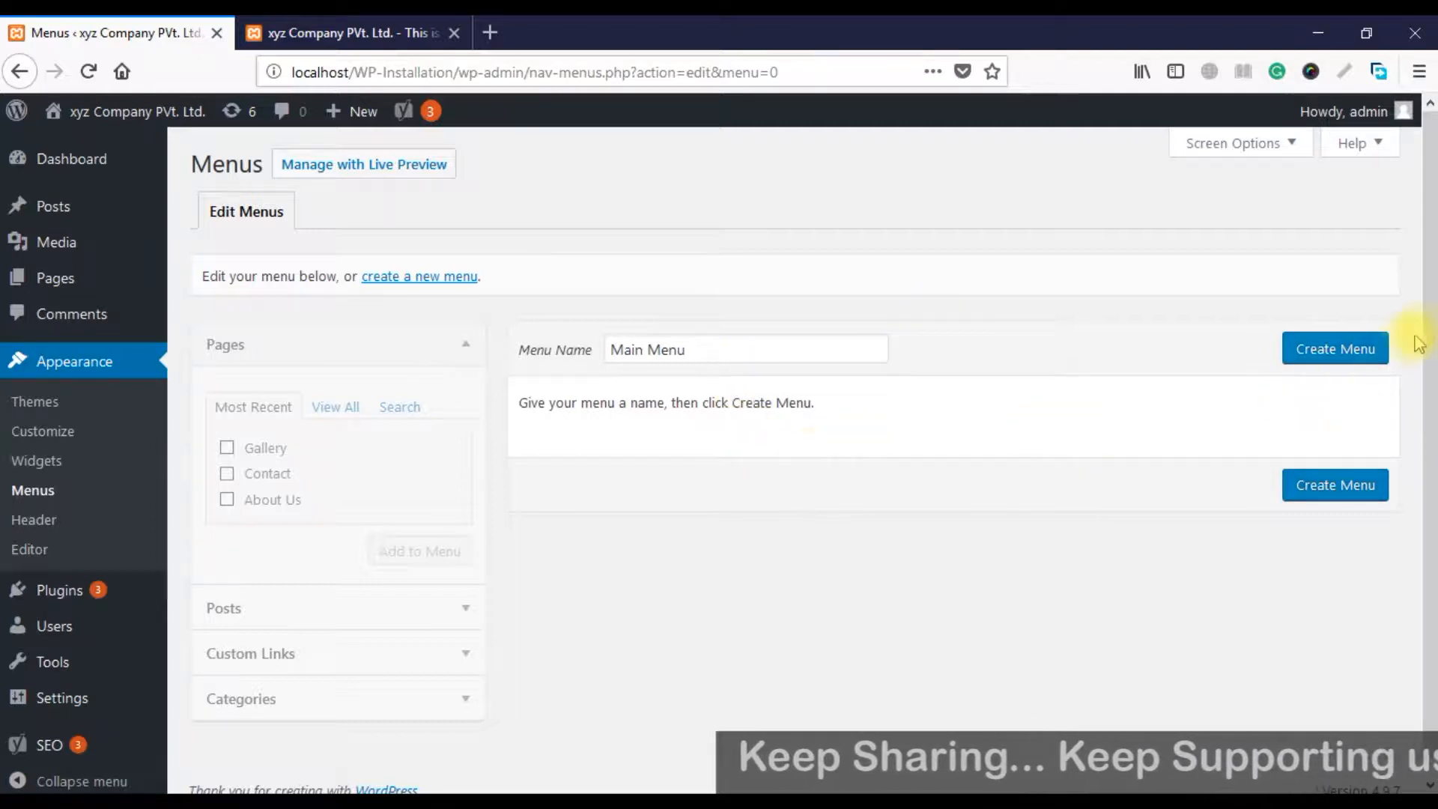
left_click(1348, 349)
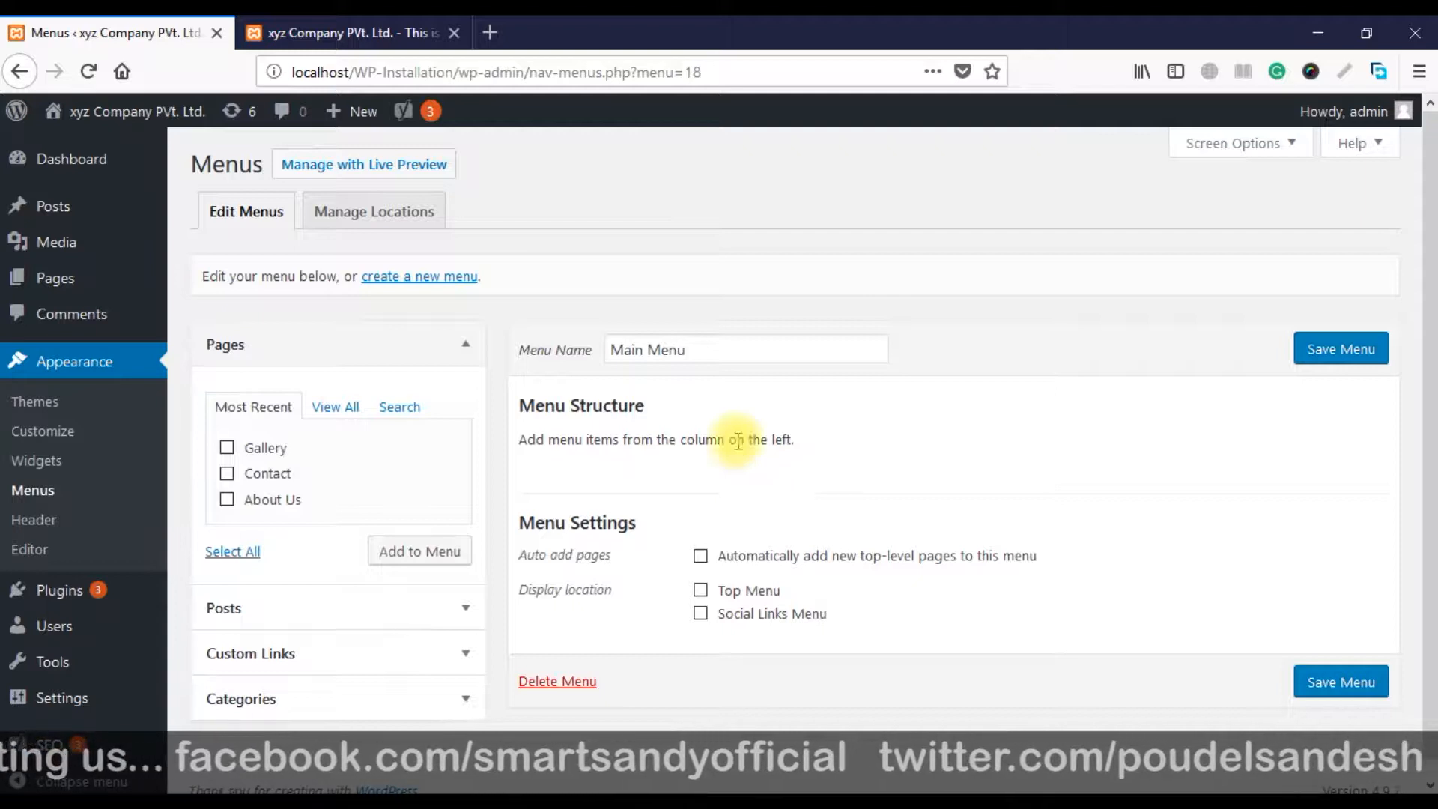
left_click_drag(732, 350, 610, 346)
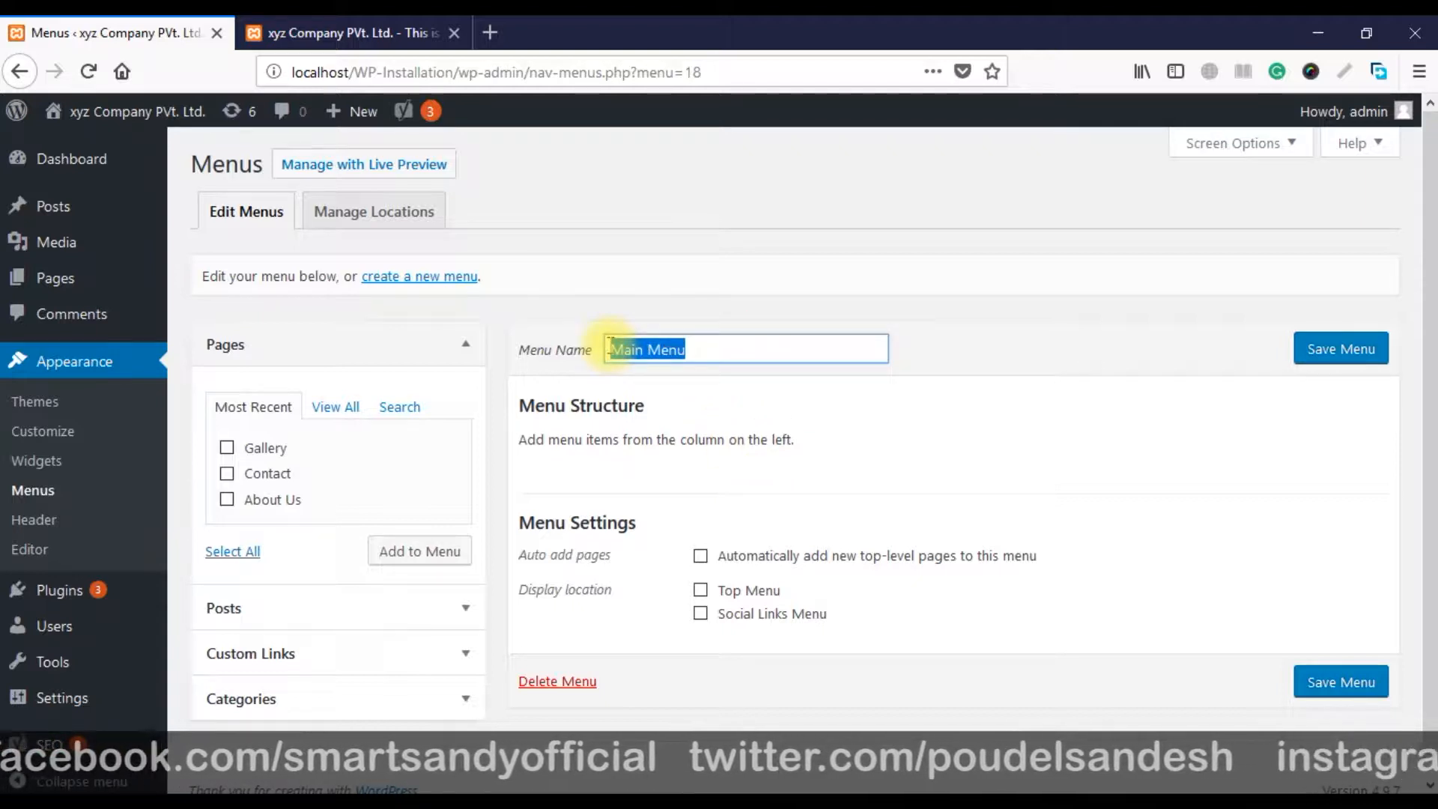
type("Foo")
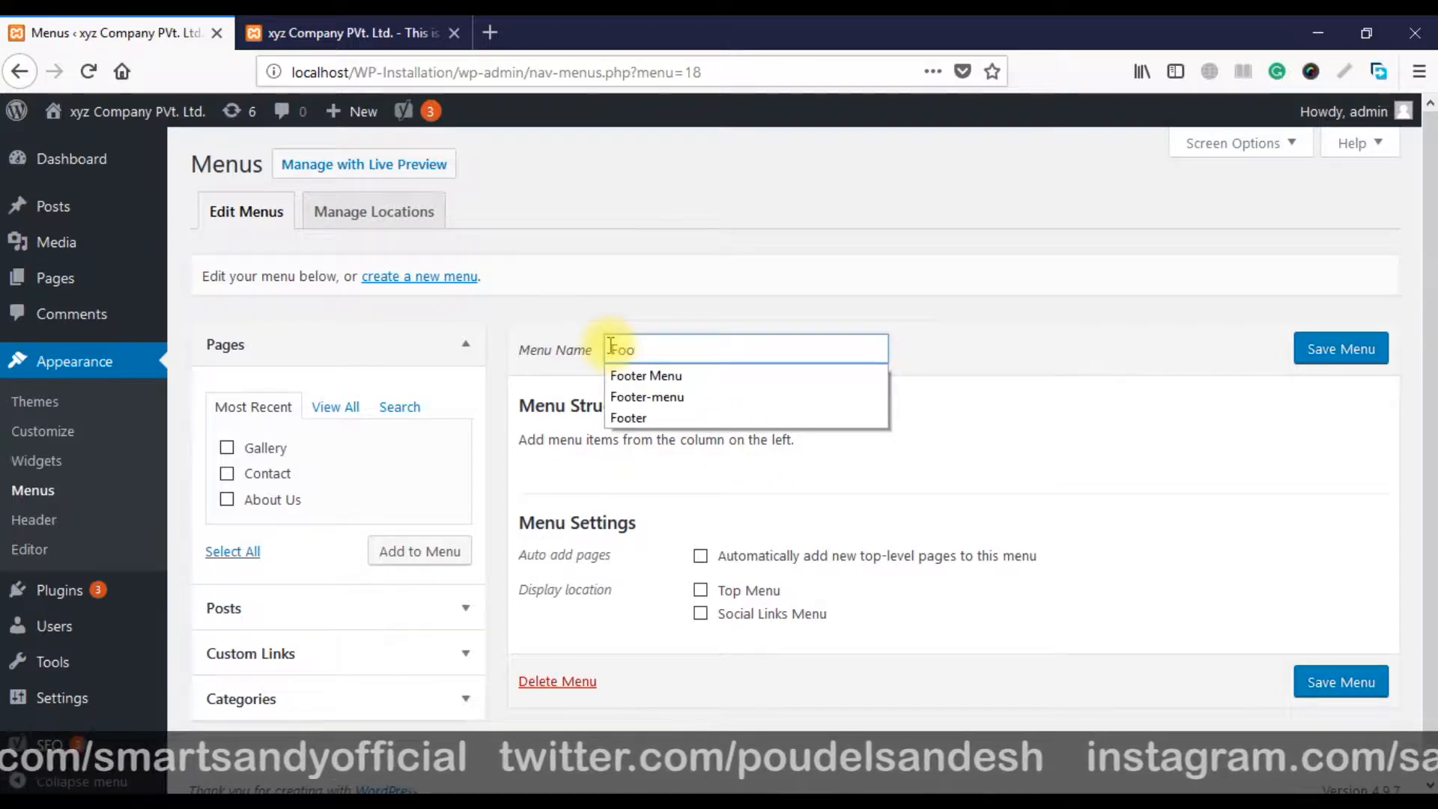
type("ter")
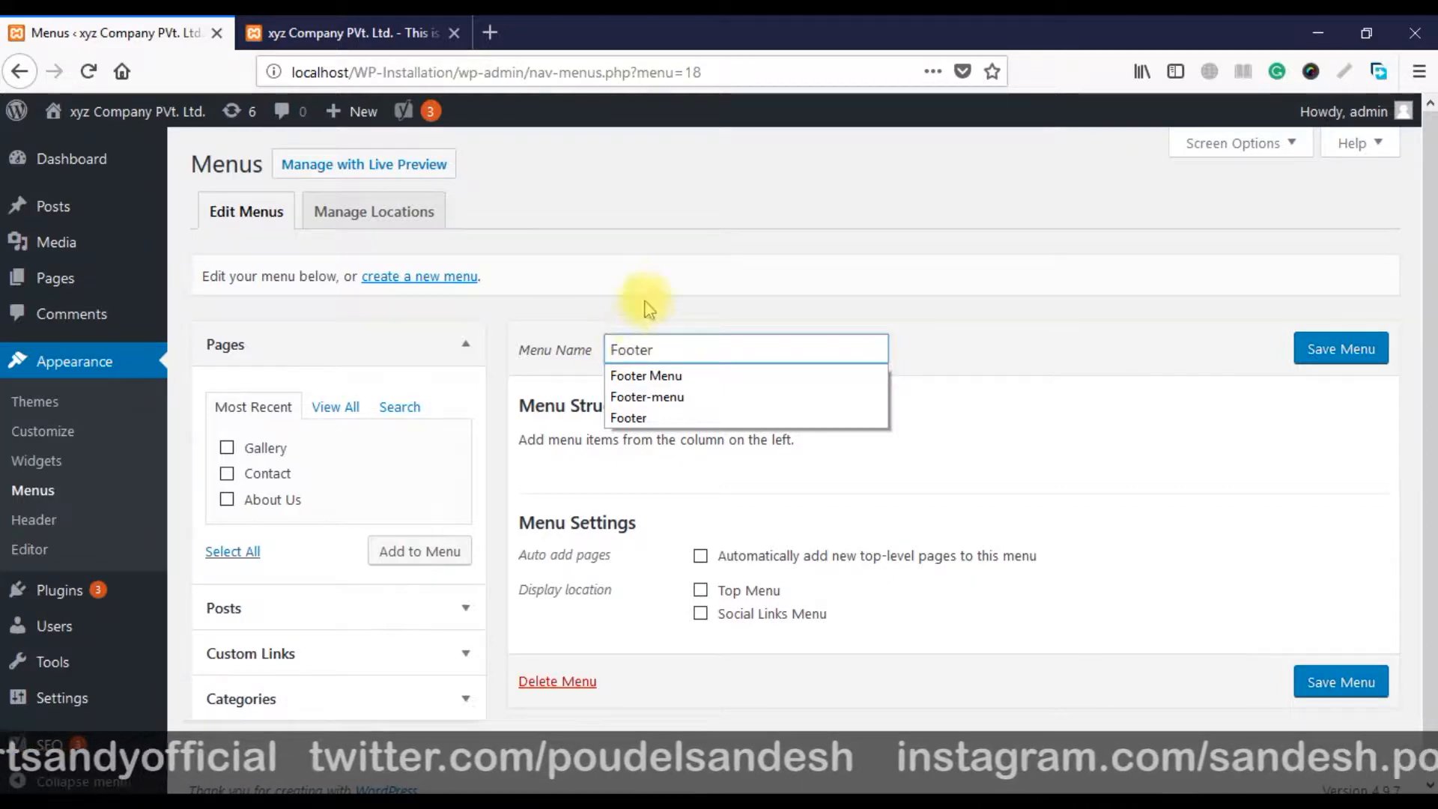
Start a new menu, discarding the unsaved name change, and create it with the name Footer Menu
left_click(408, 277)
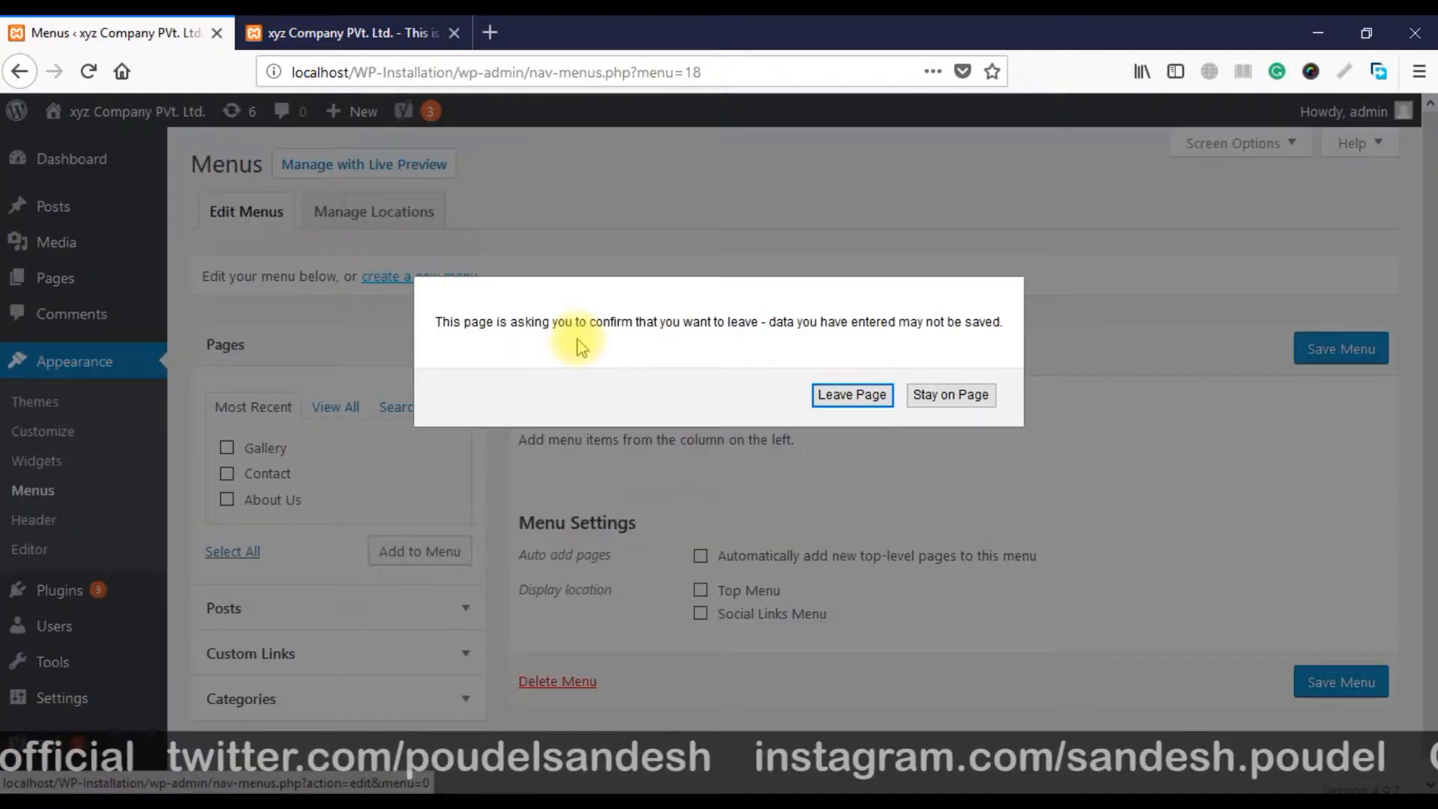
left_click(842, 395)
left_click(735, 354)
type("Footer")
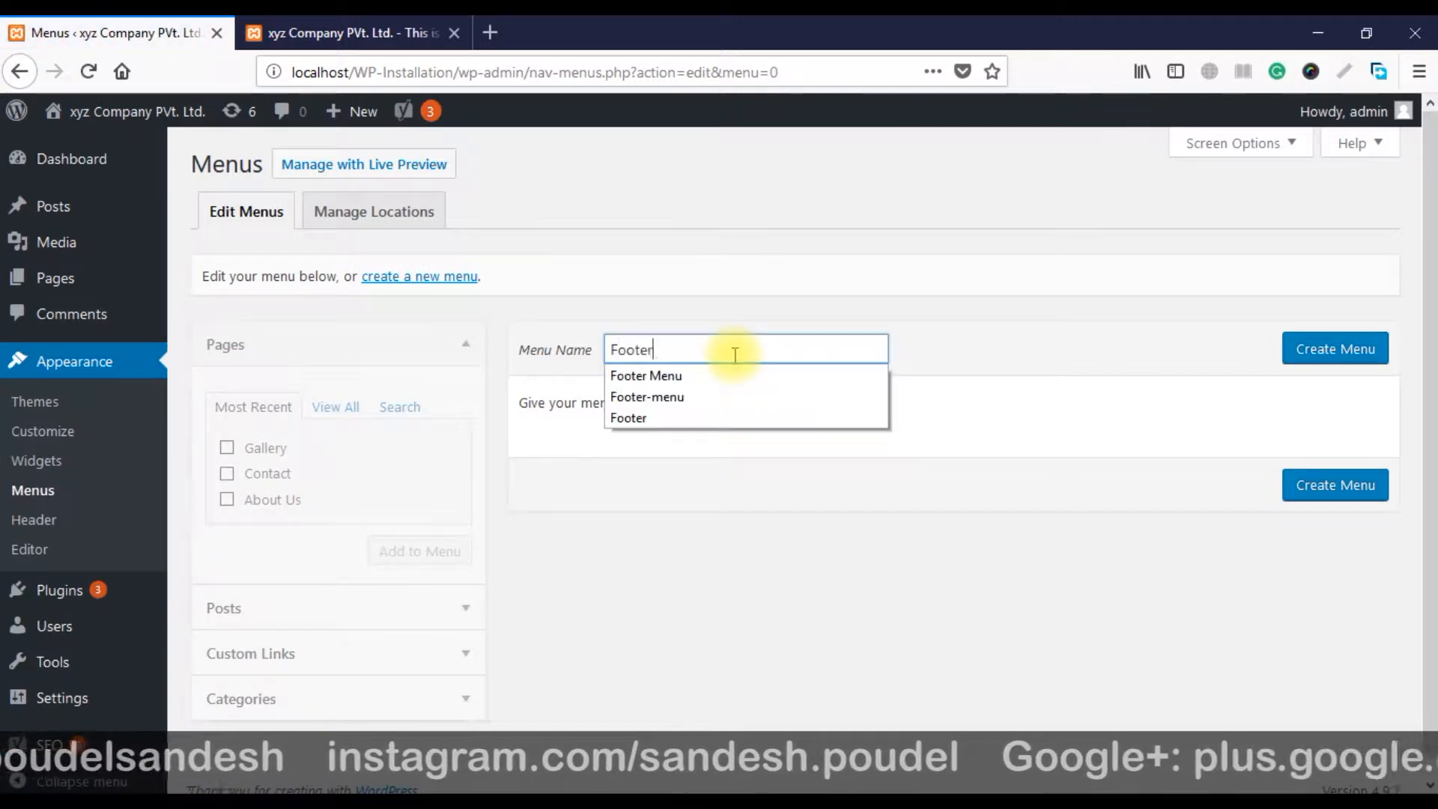
type(" Menu")
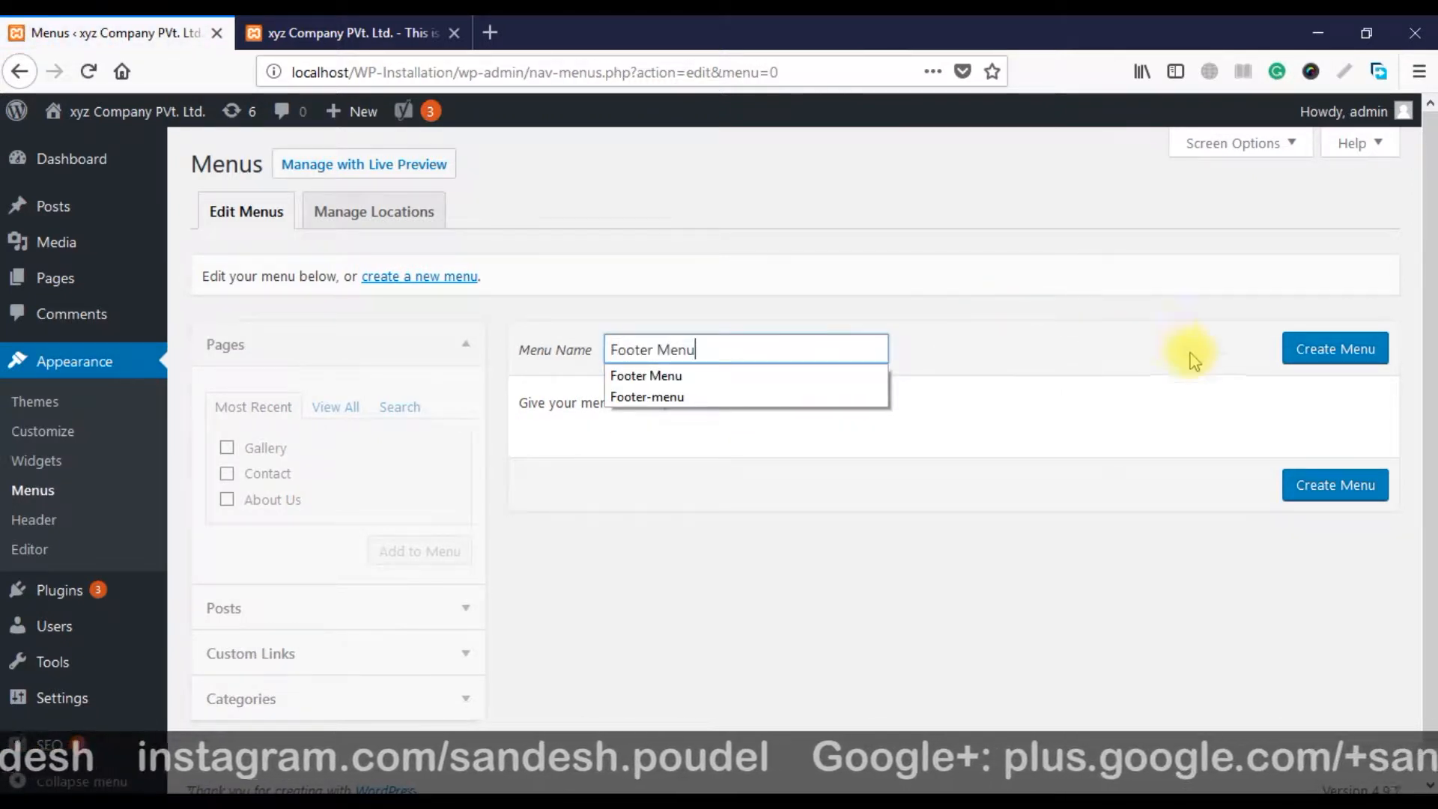
left_click(1312, 347)
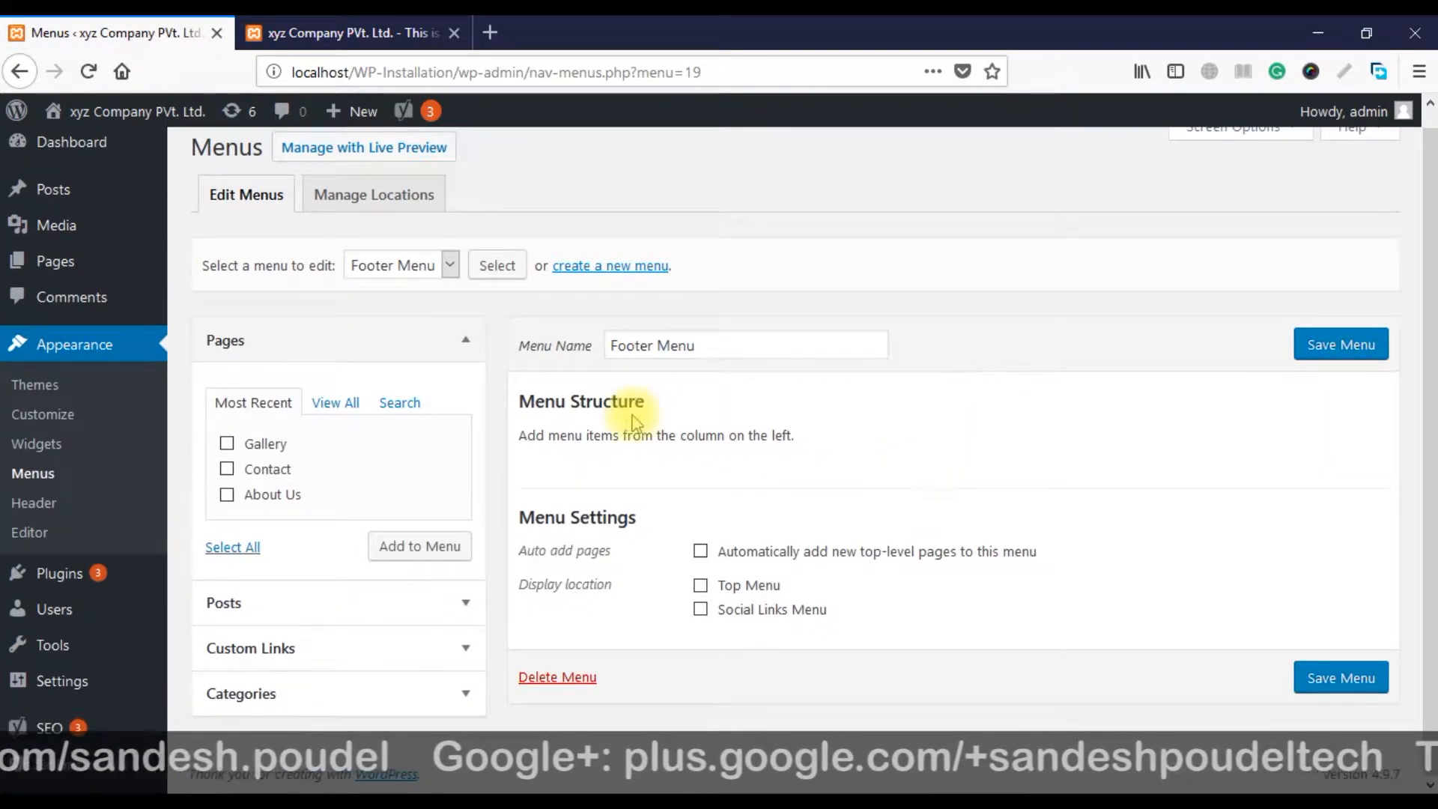
Try to rename the Footer Menu as Main Menu, then save the menu again
left_click_drag(695, 346, 557, 347)
type("Main Menu")
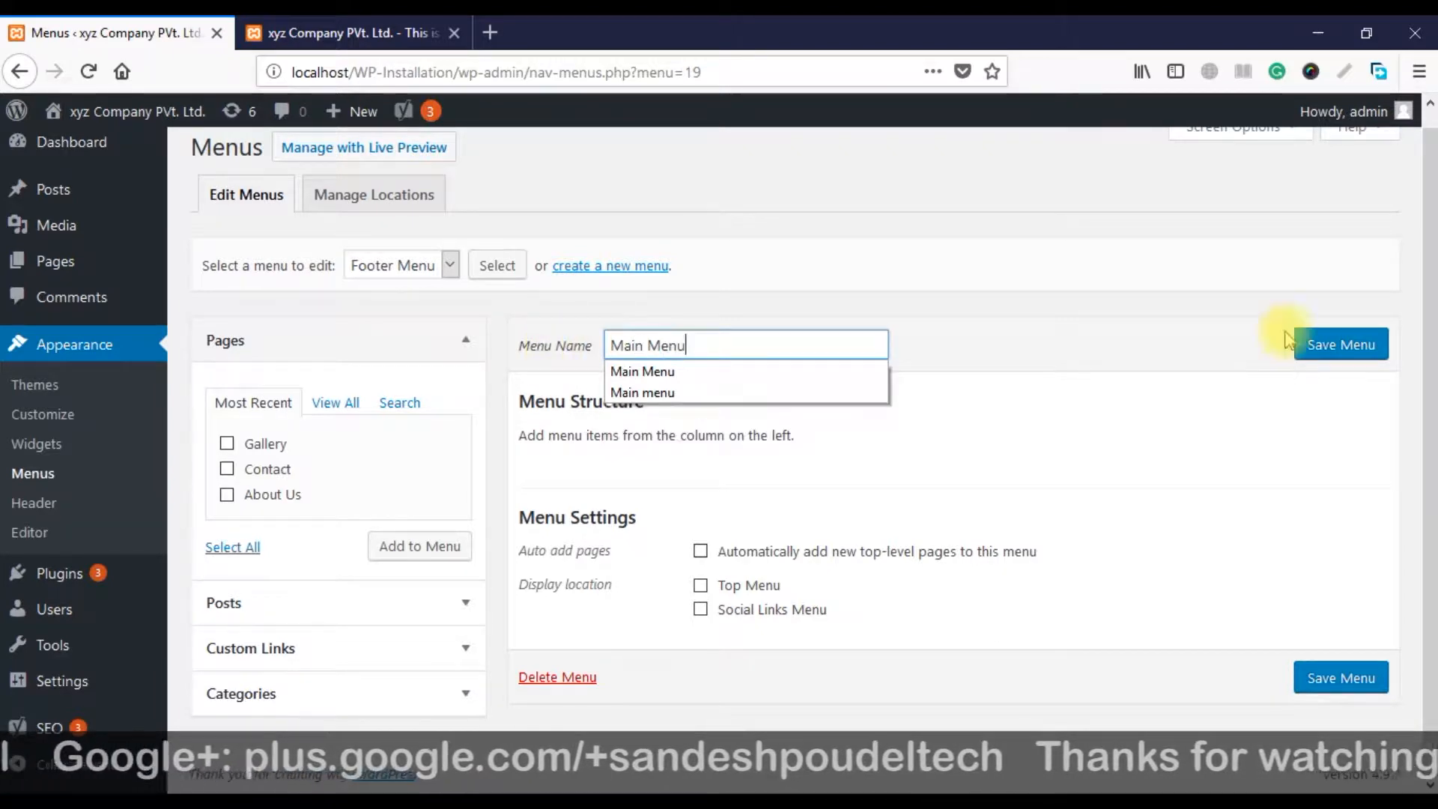
left_click(1352, 343)
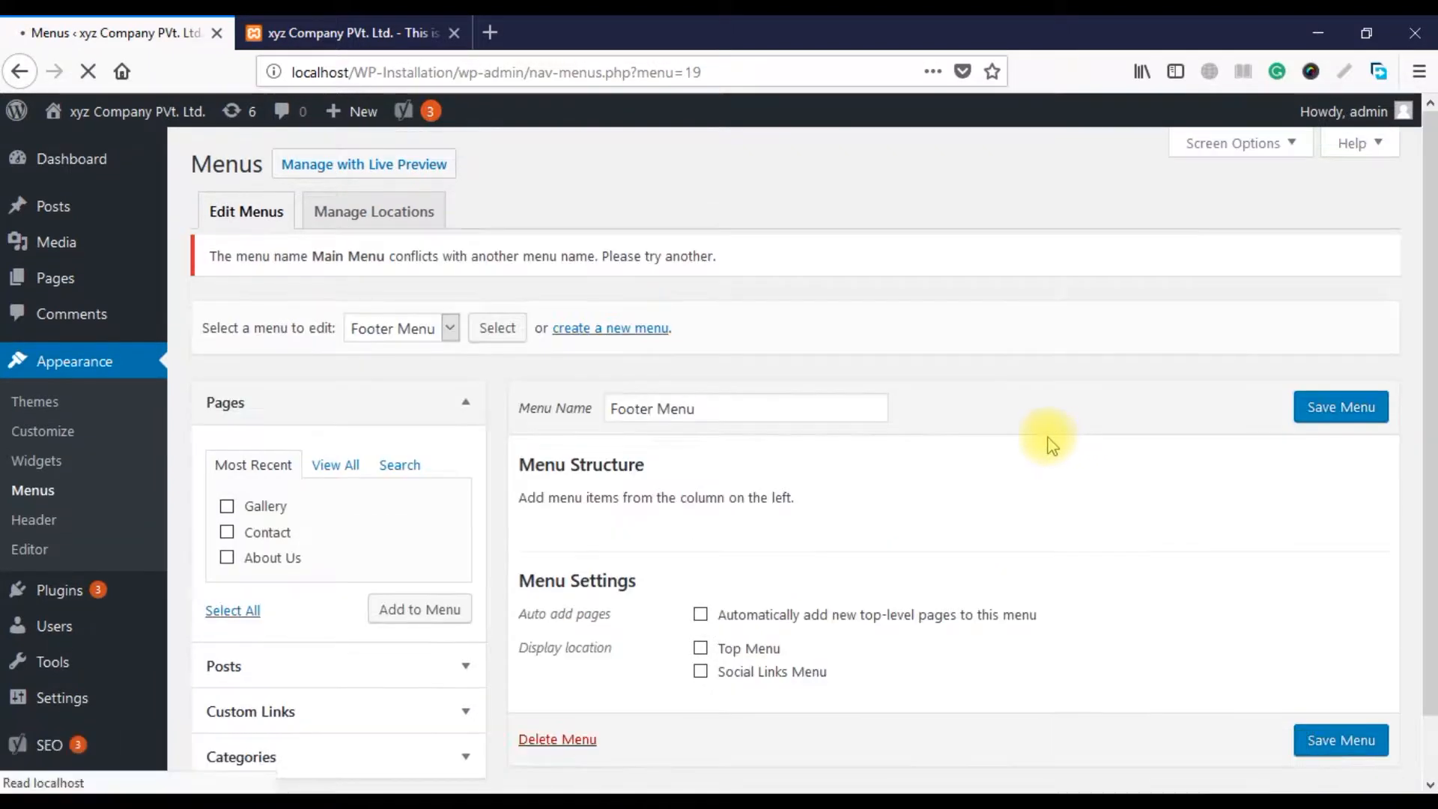
left_click(1344, 422)
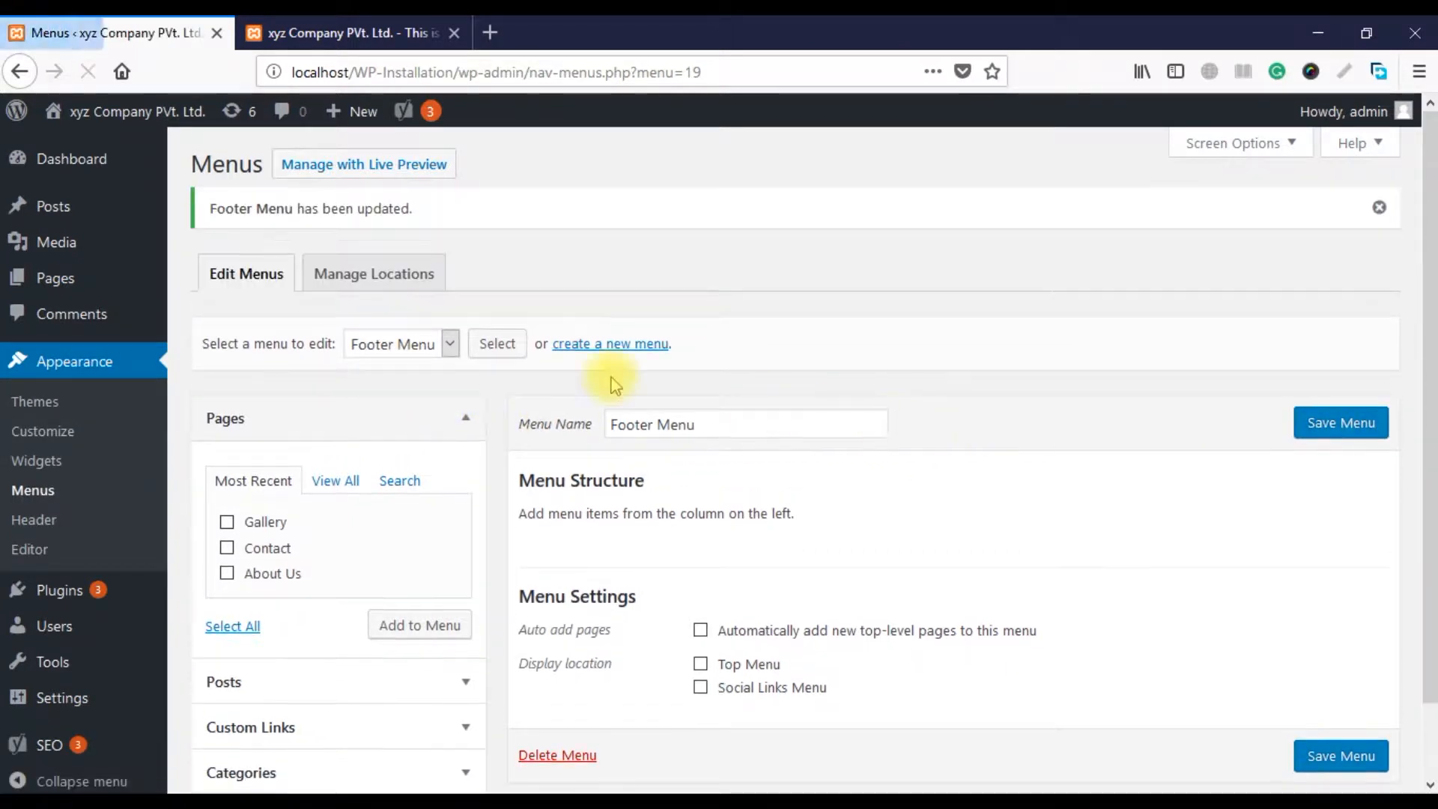
Load the Main Menu for editing
left_click(451, 346)
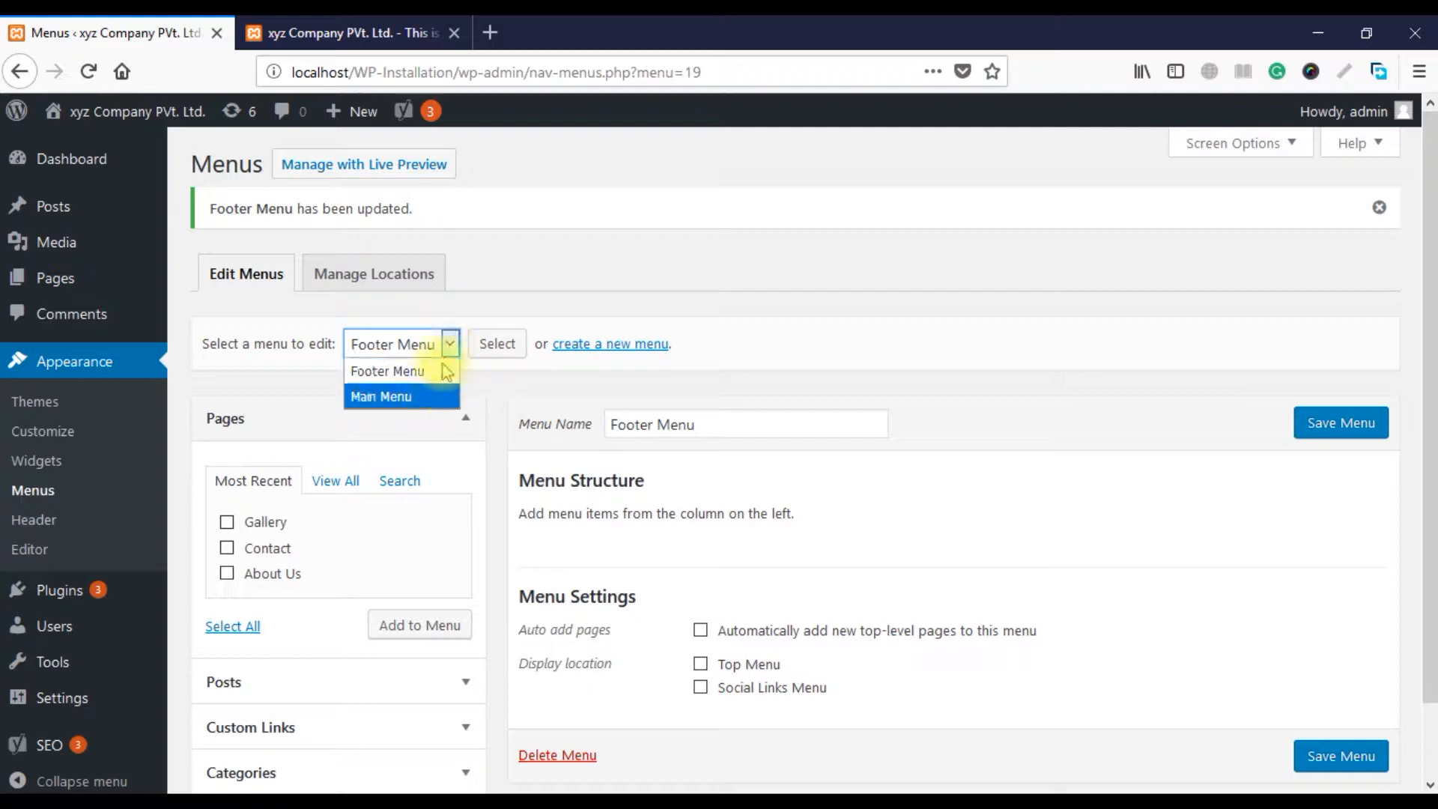
left_click(427, 392)
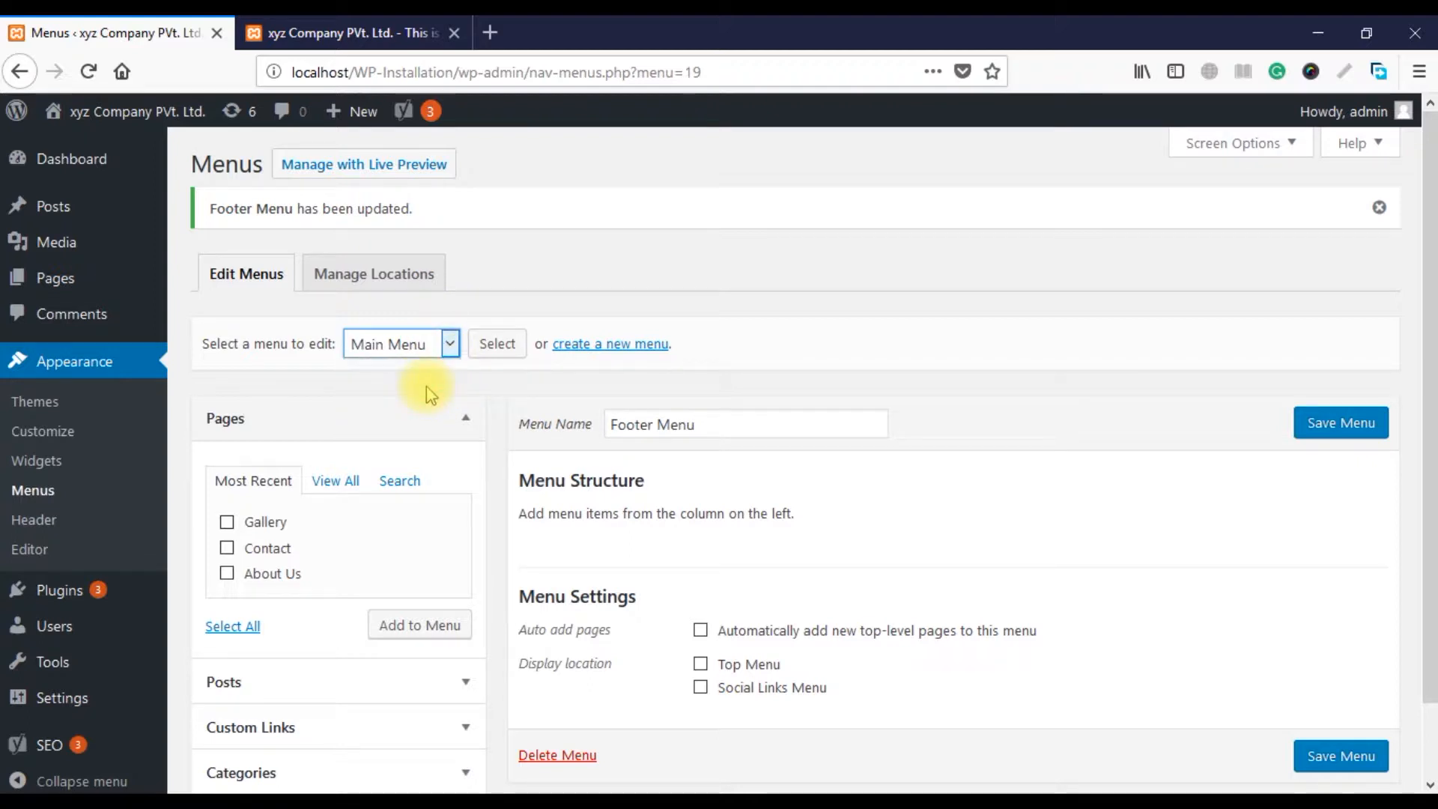
left_click(483, 358)
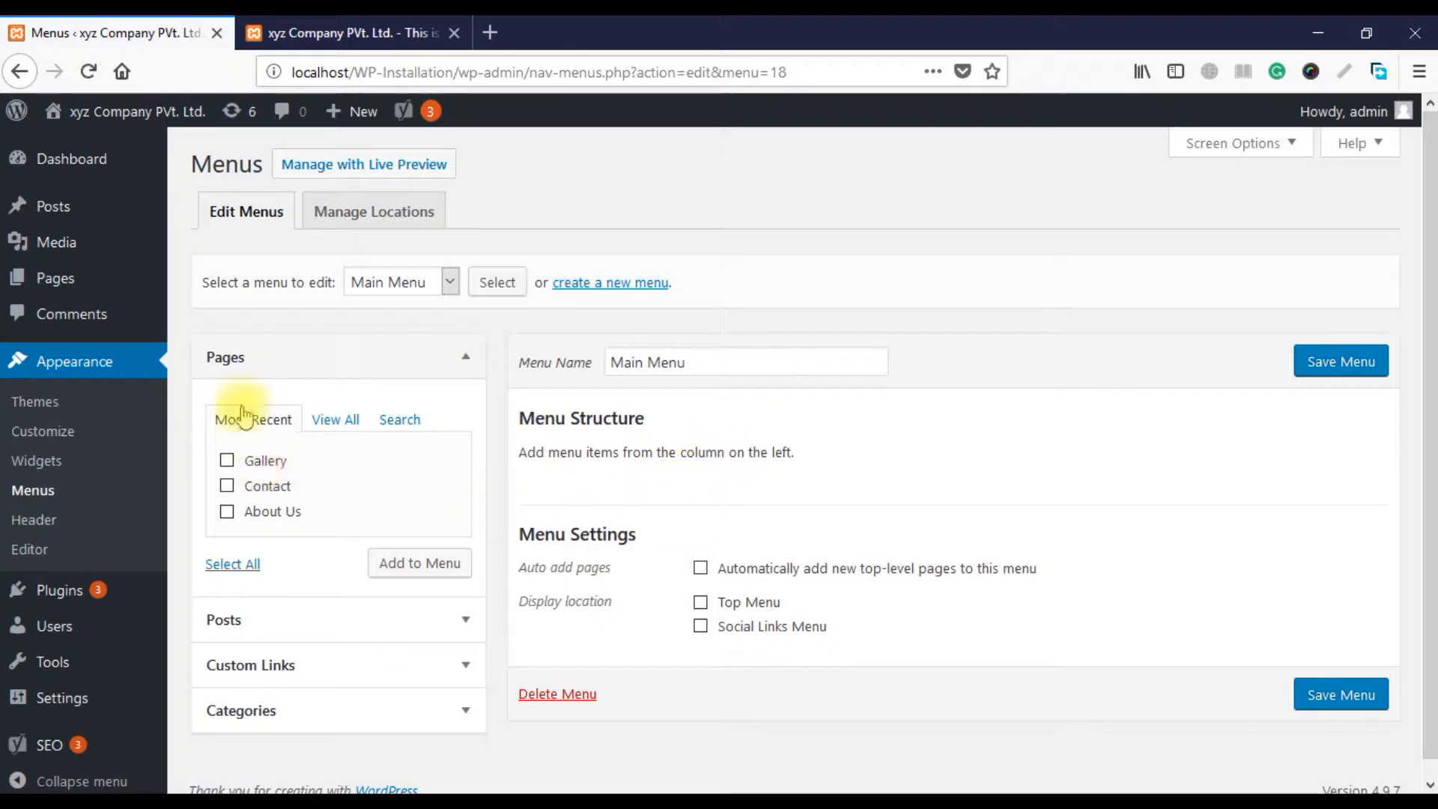
Examine the recent posts and the most used categories available as items for the Main Menu
scroll(285, 524, "down", 1)
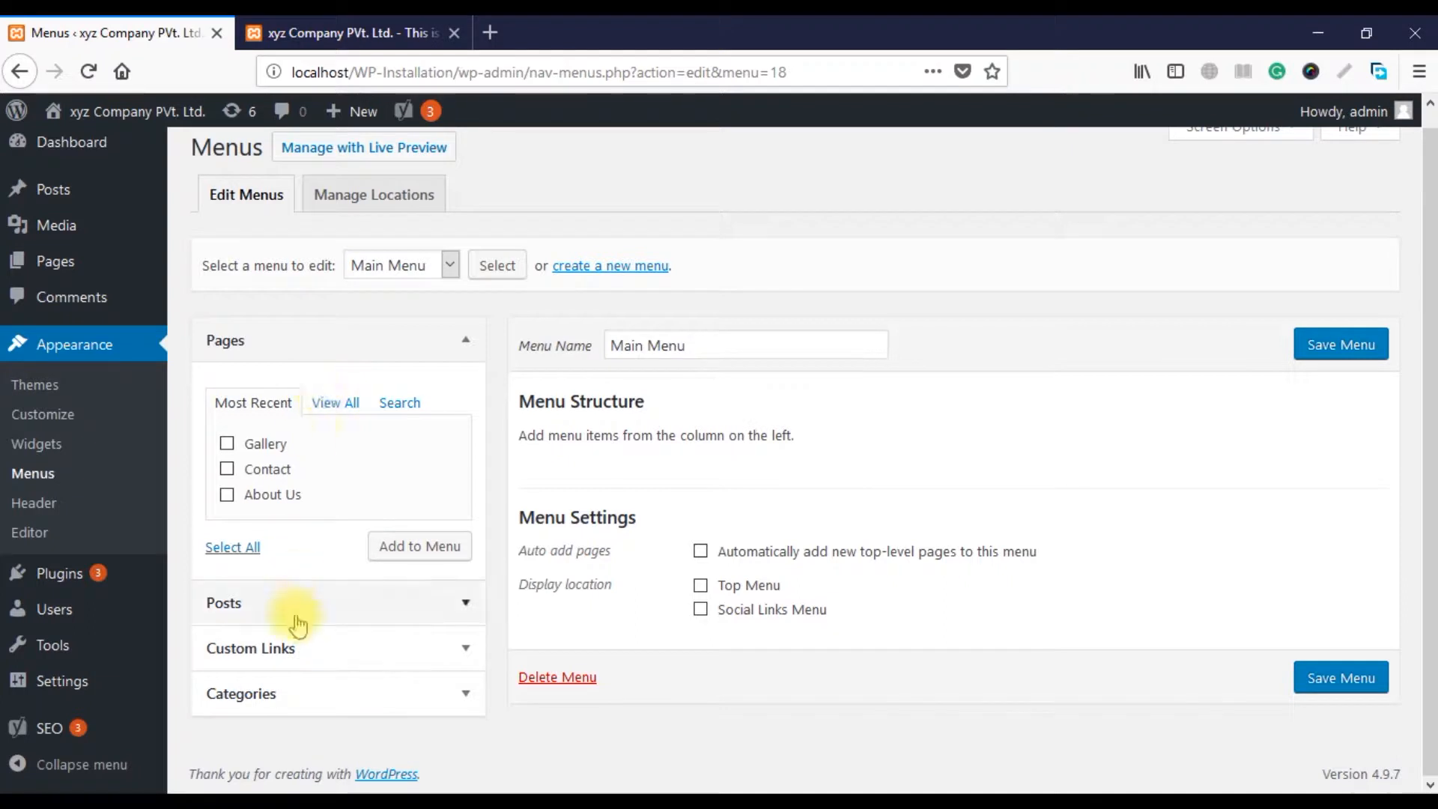
left_click(318, 604)
scroll(336, 528, "down", 3)
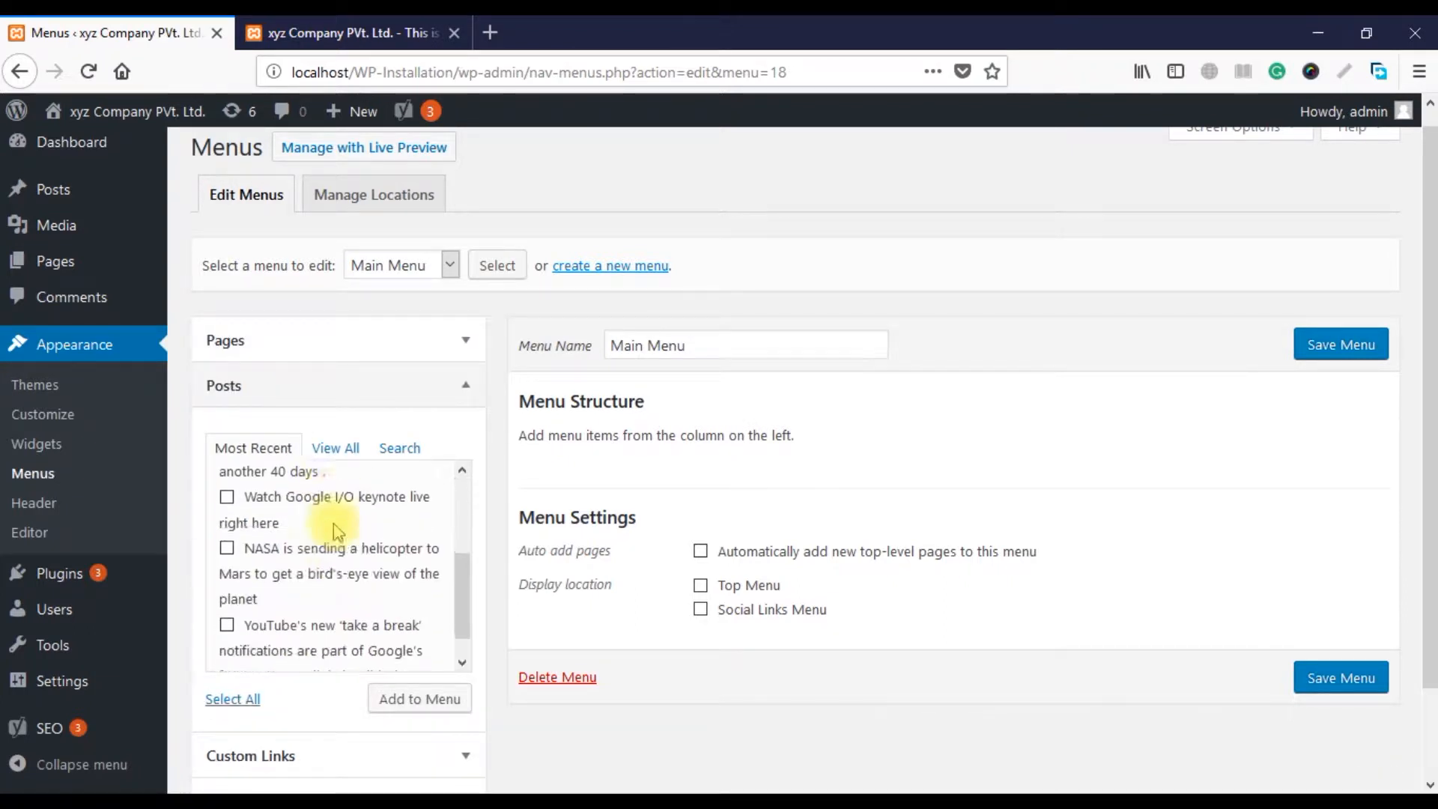
scroll(330, 547, "up", 4)
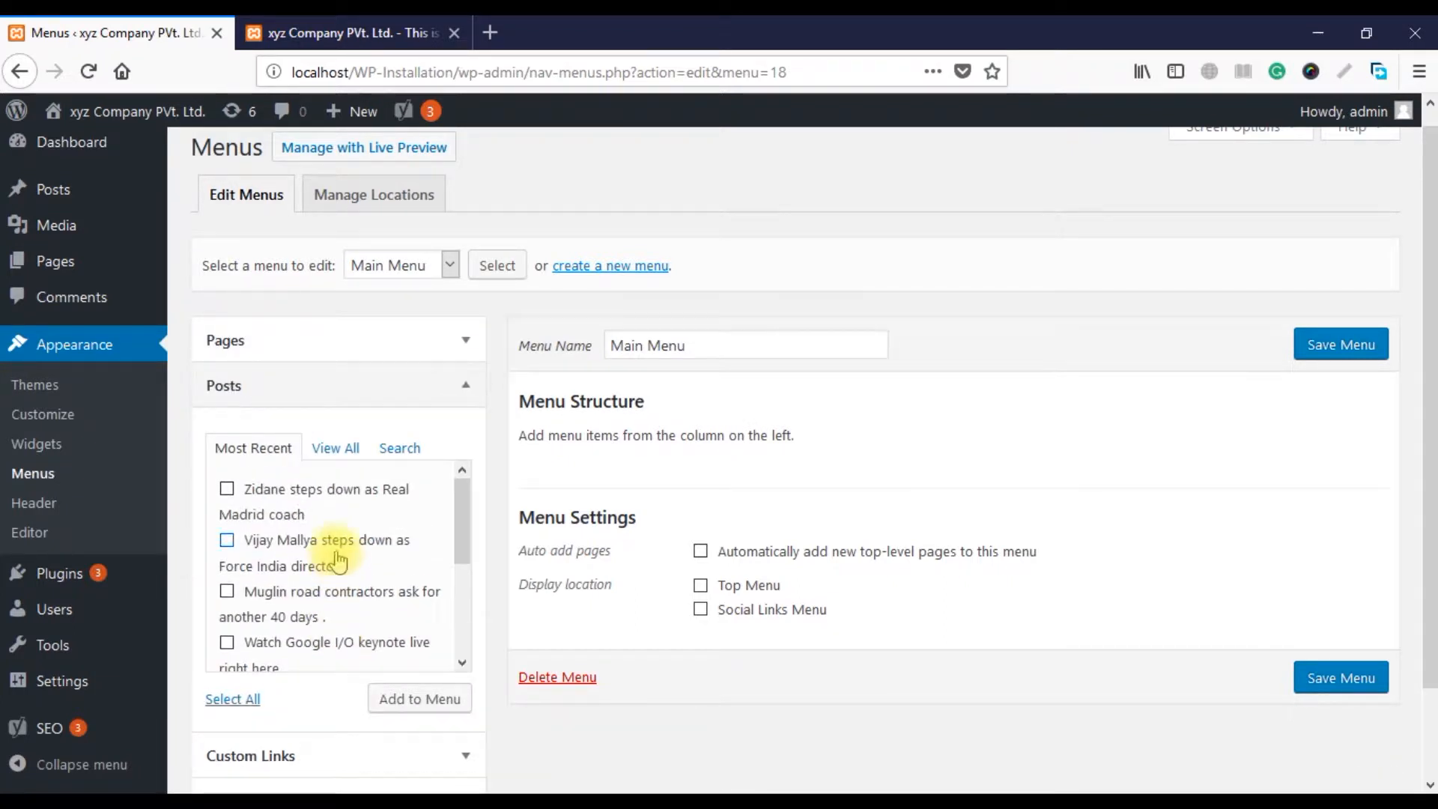
left_click(224, 383)
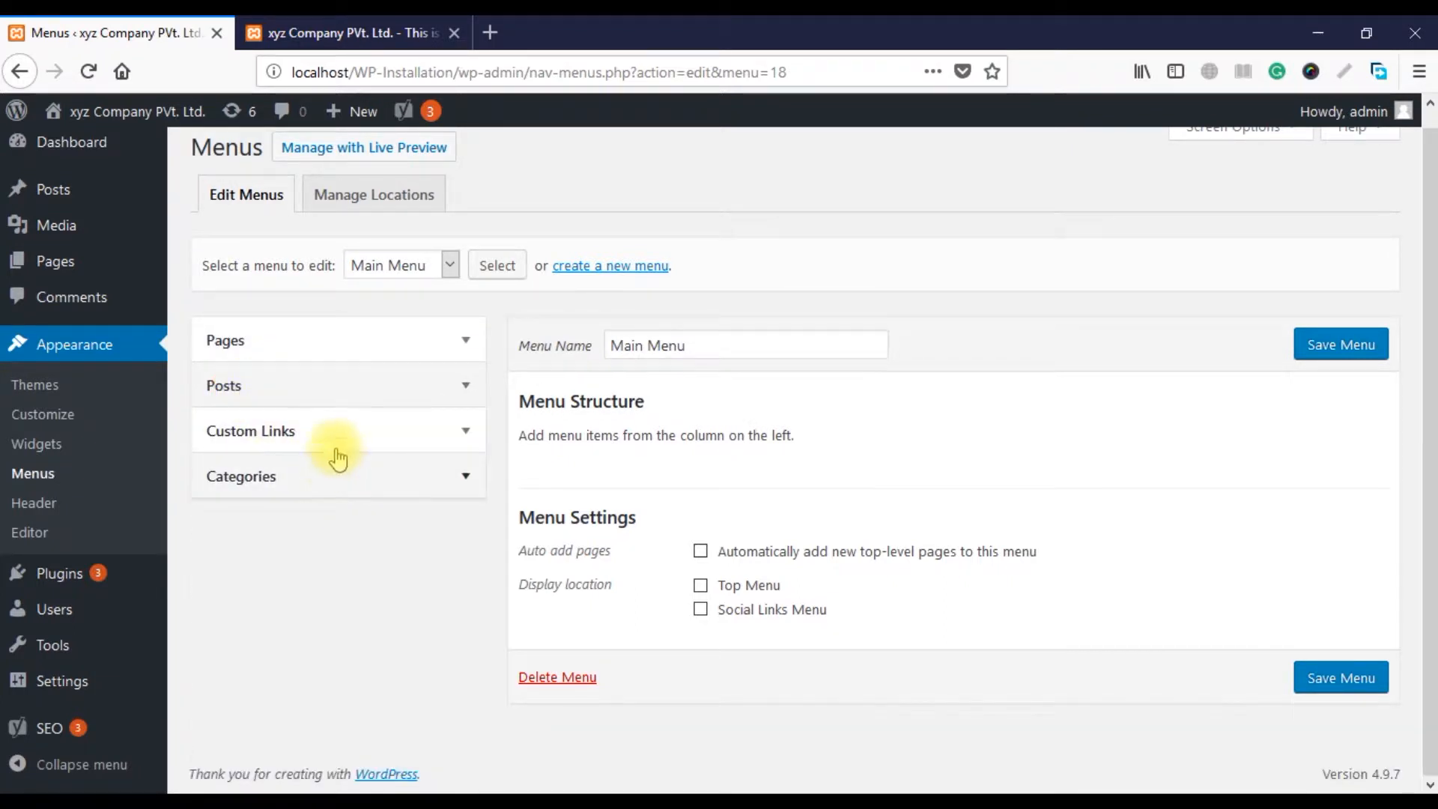
left_click(328, 491)
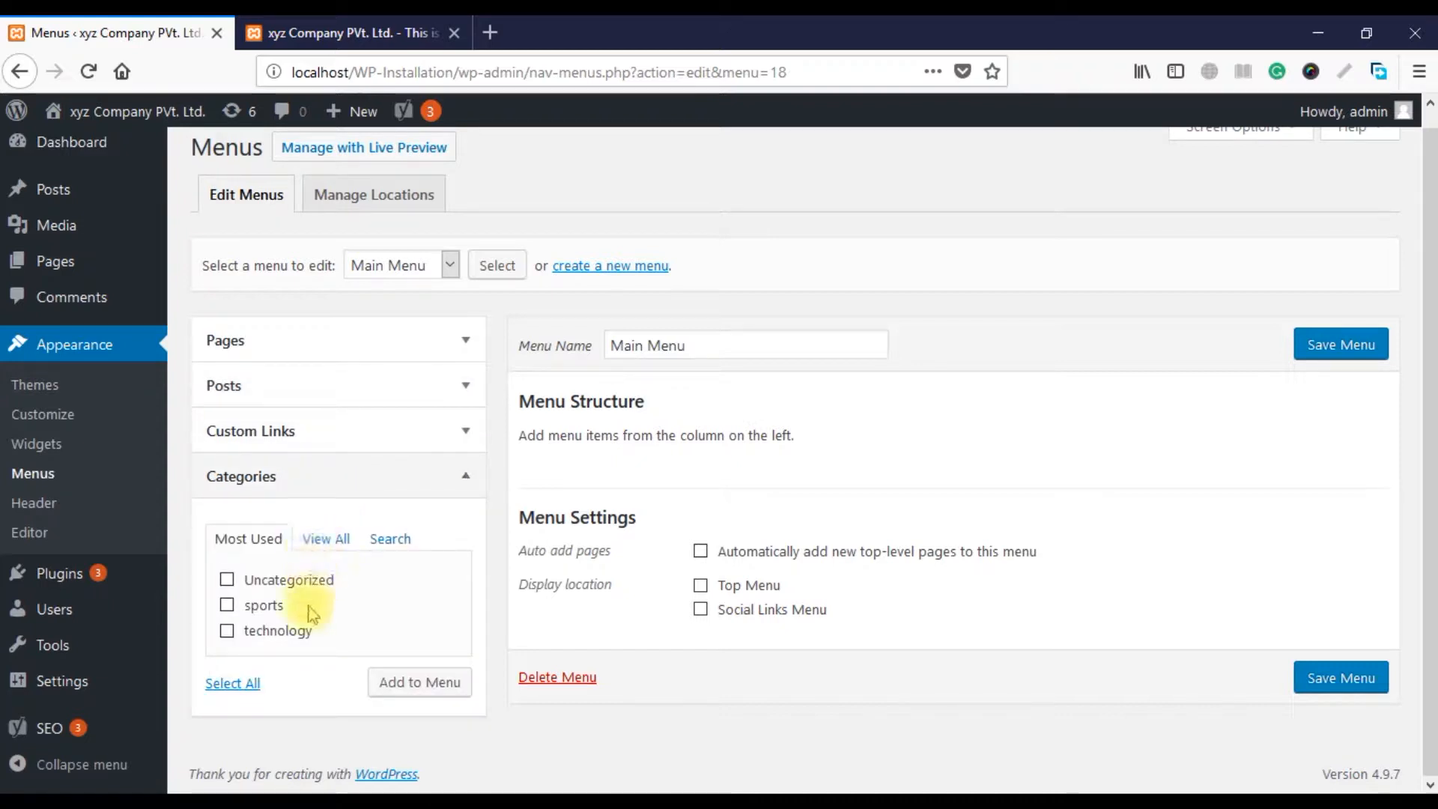
Add a custom link with the text Gallery and the URL # to the Main Menu
left_click(327, 491)
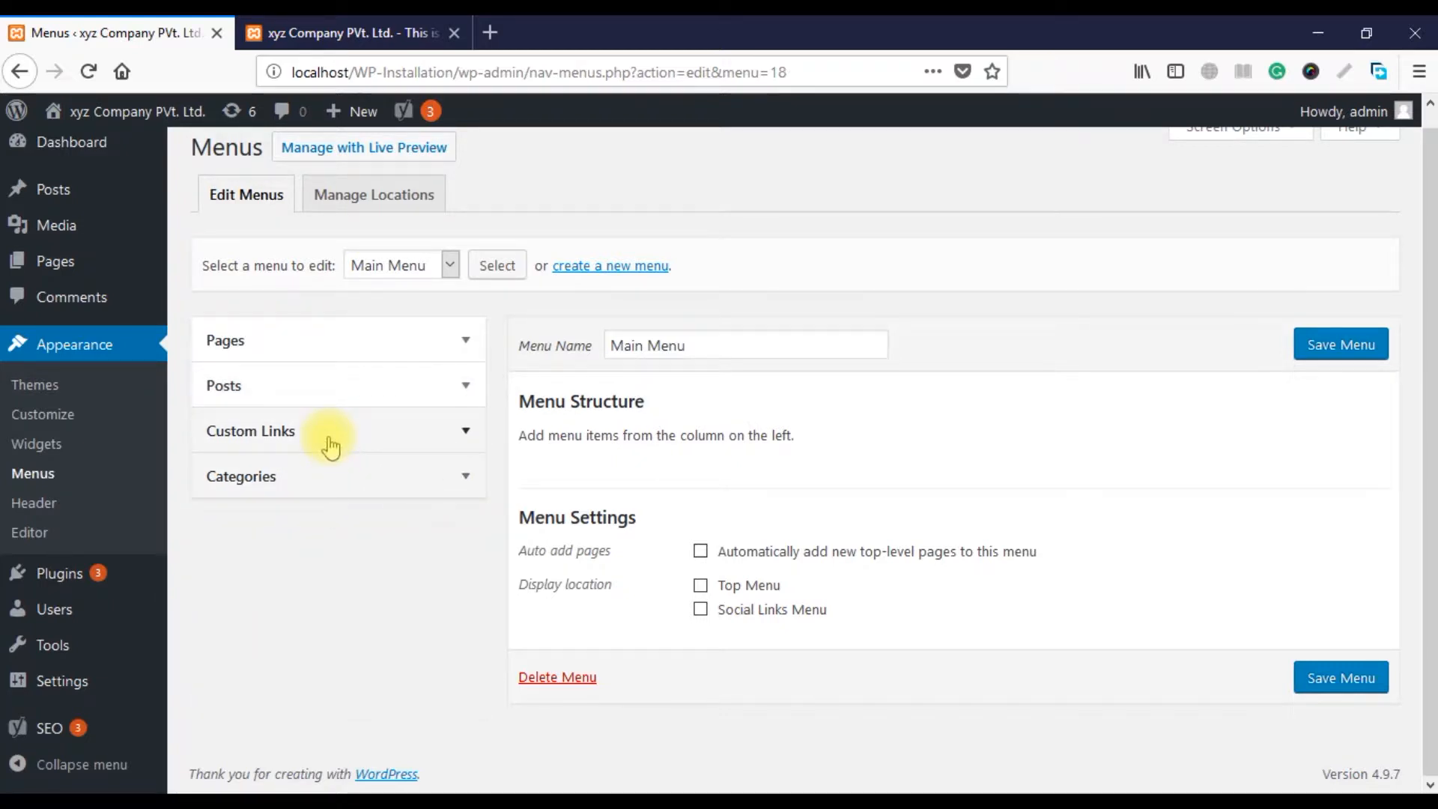
left_click(330, 447)
left_click(340, 551)
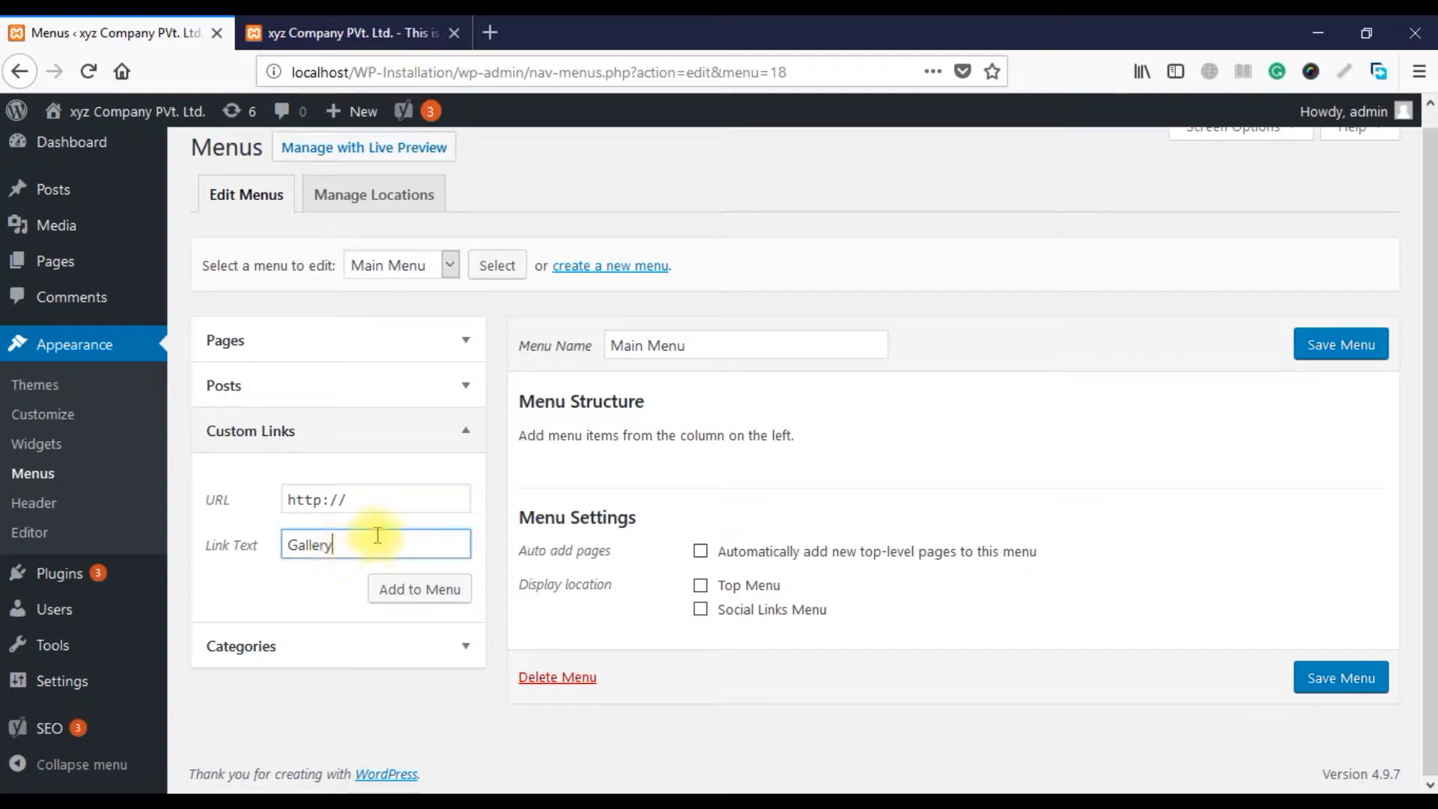
left_click(207, 516)
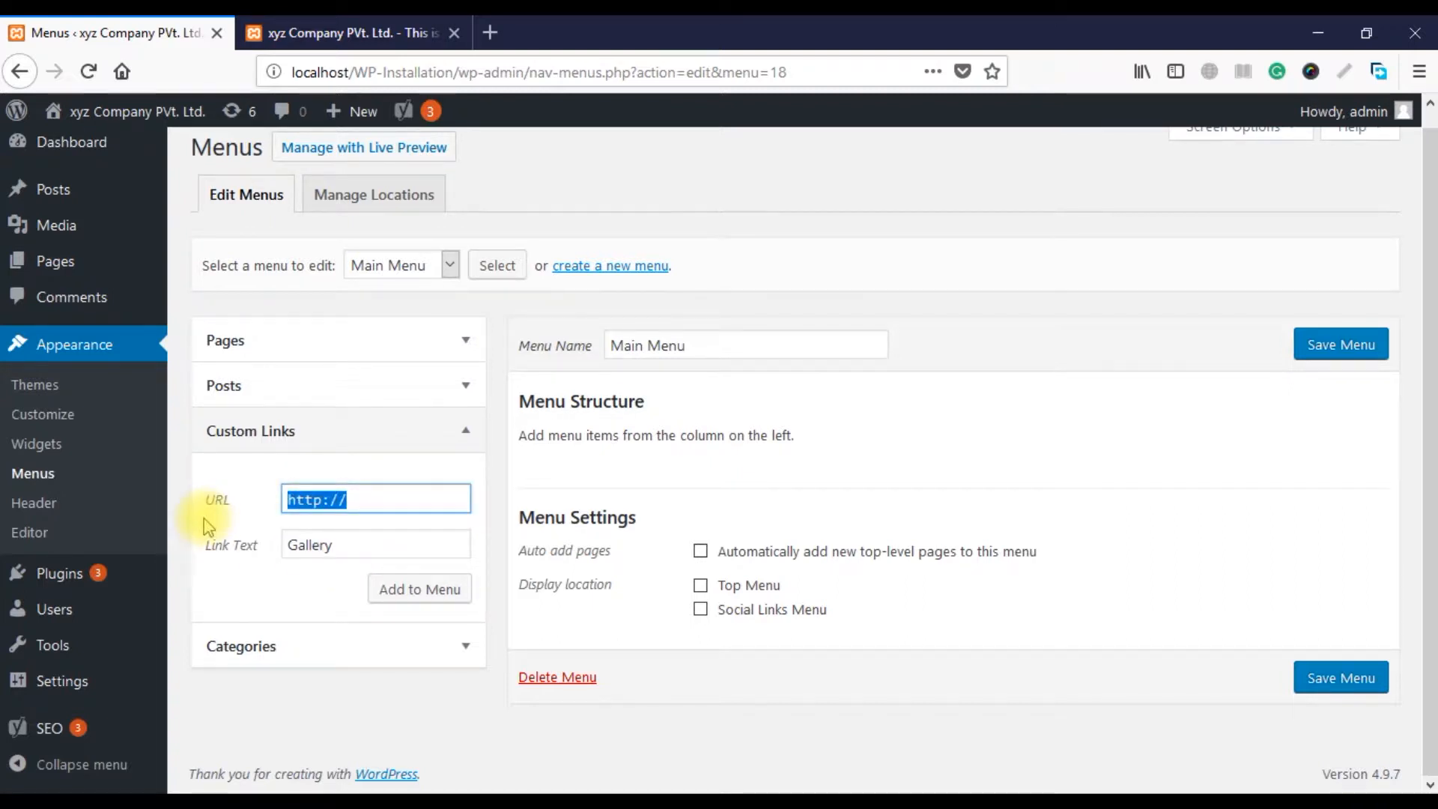
type("#")
left_click(418, 590)
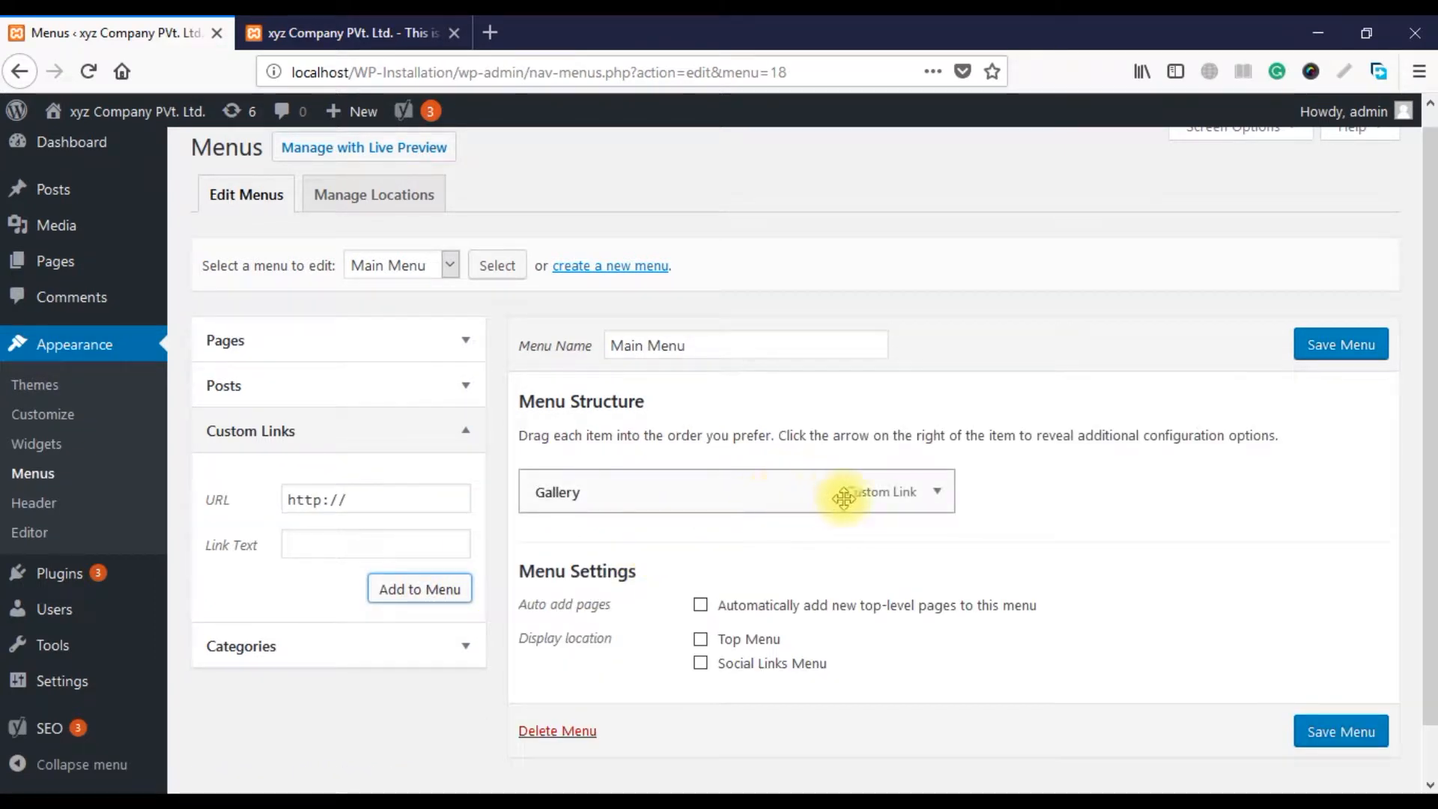
Add a custom link with the text Contact and the URL # to the Main Menu
left_click(216, 495)
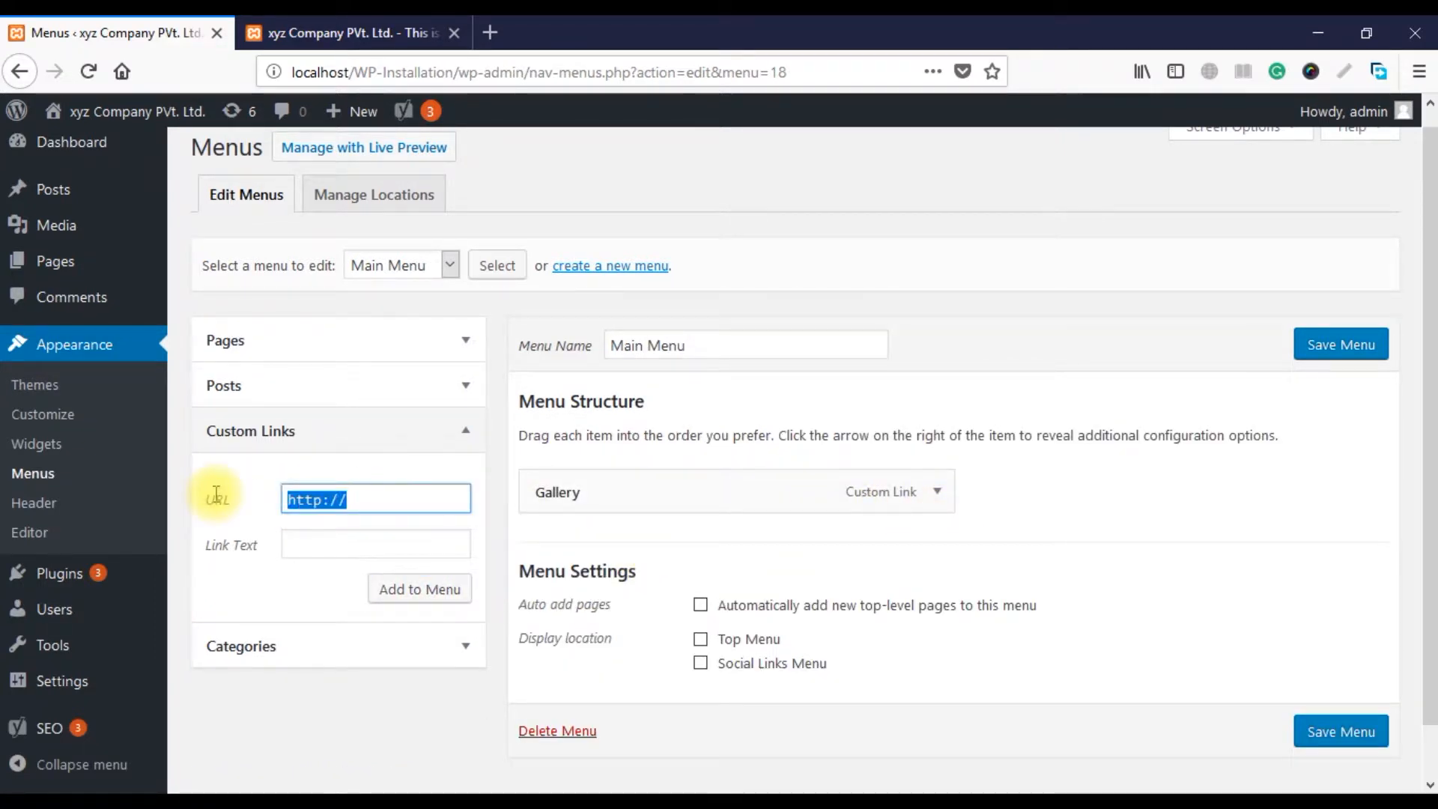
type("Contact")
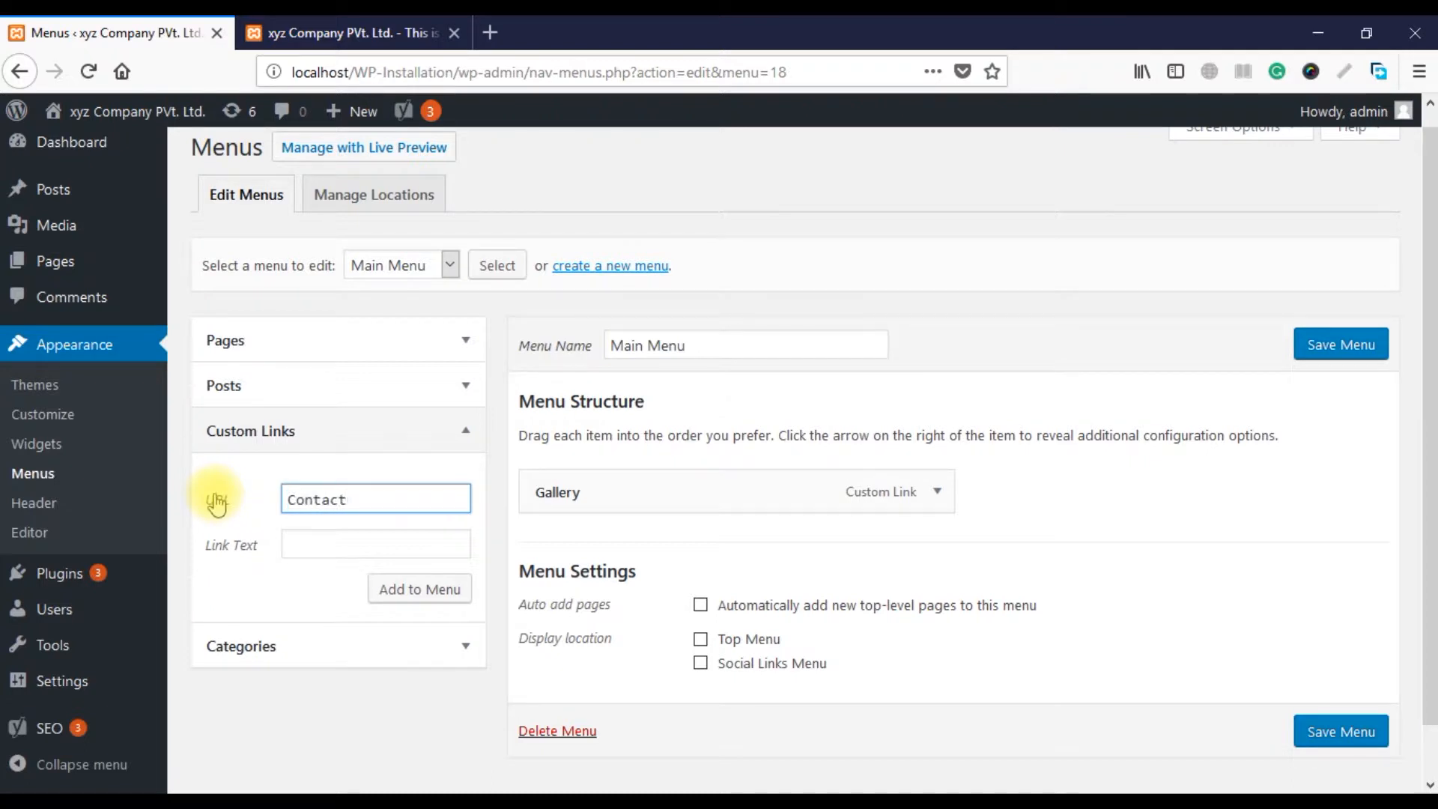
left_click_drag(354, 498, 210, 498)
key("BackSpace")
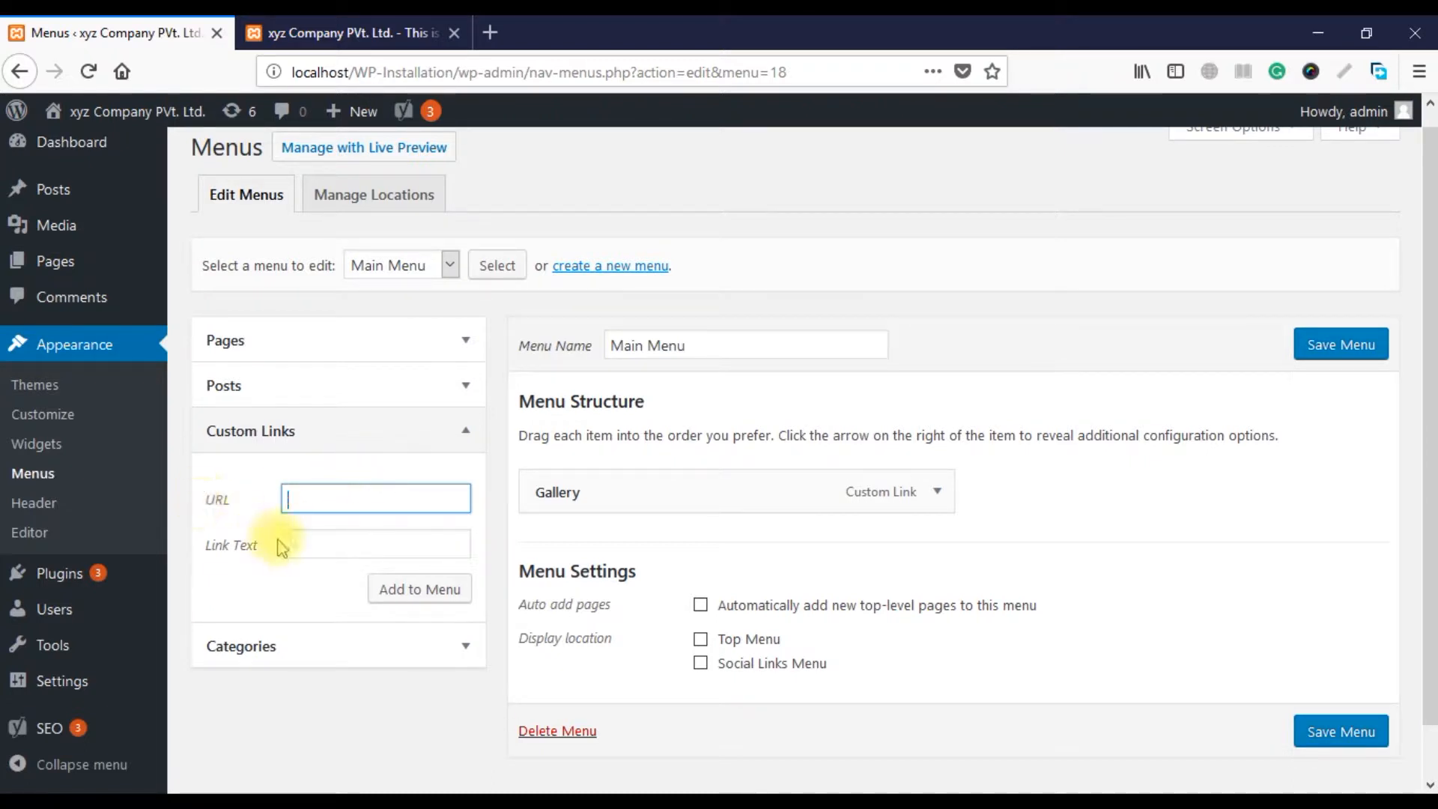
type("#")
left_click(306, 542)
type("Contact")
left_click(408, 589)
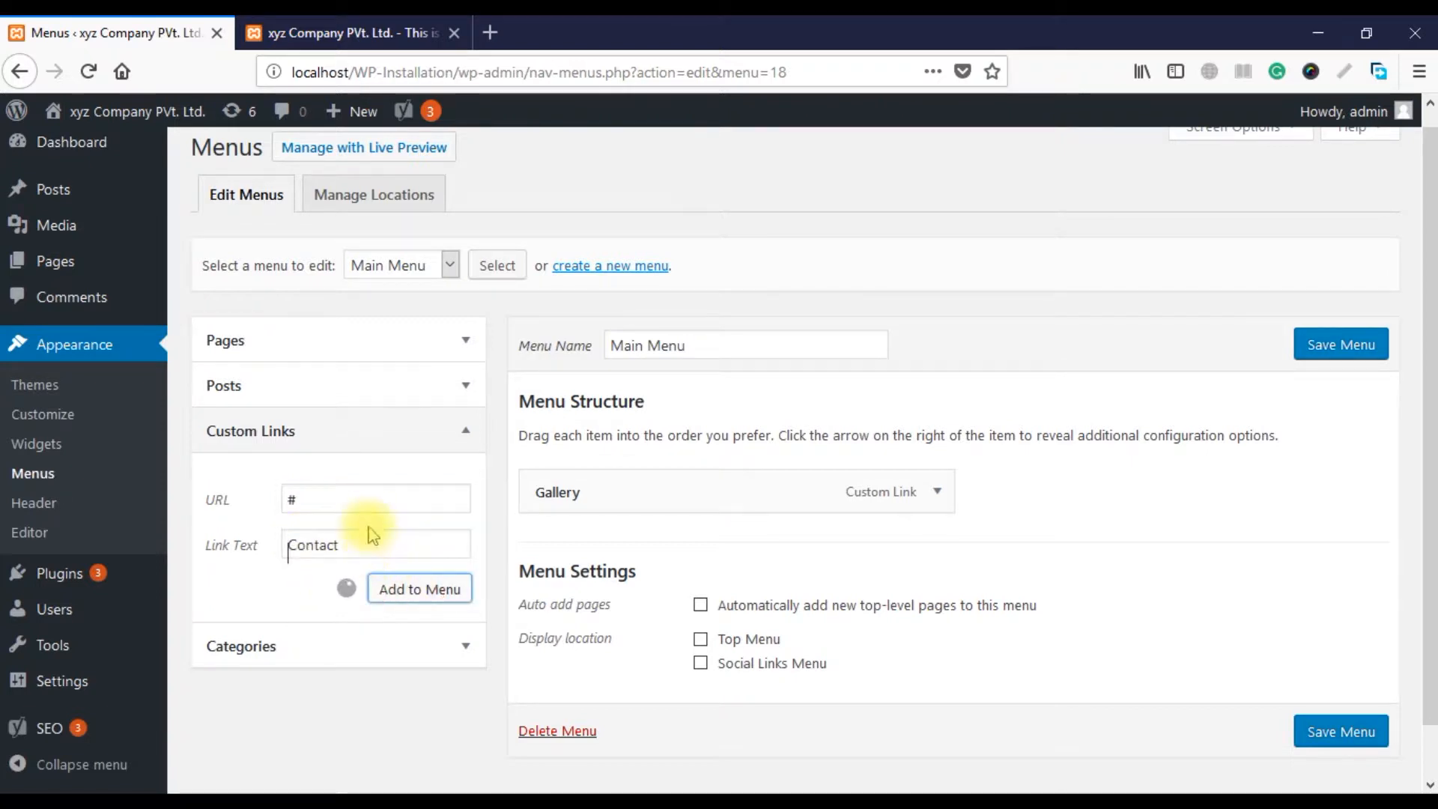
Add a custom link with the text About and the URL # to the Main Menu, and save the menu
left_click_drag(369, 499, 276, 499)
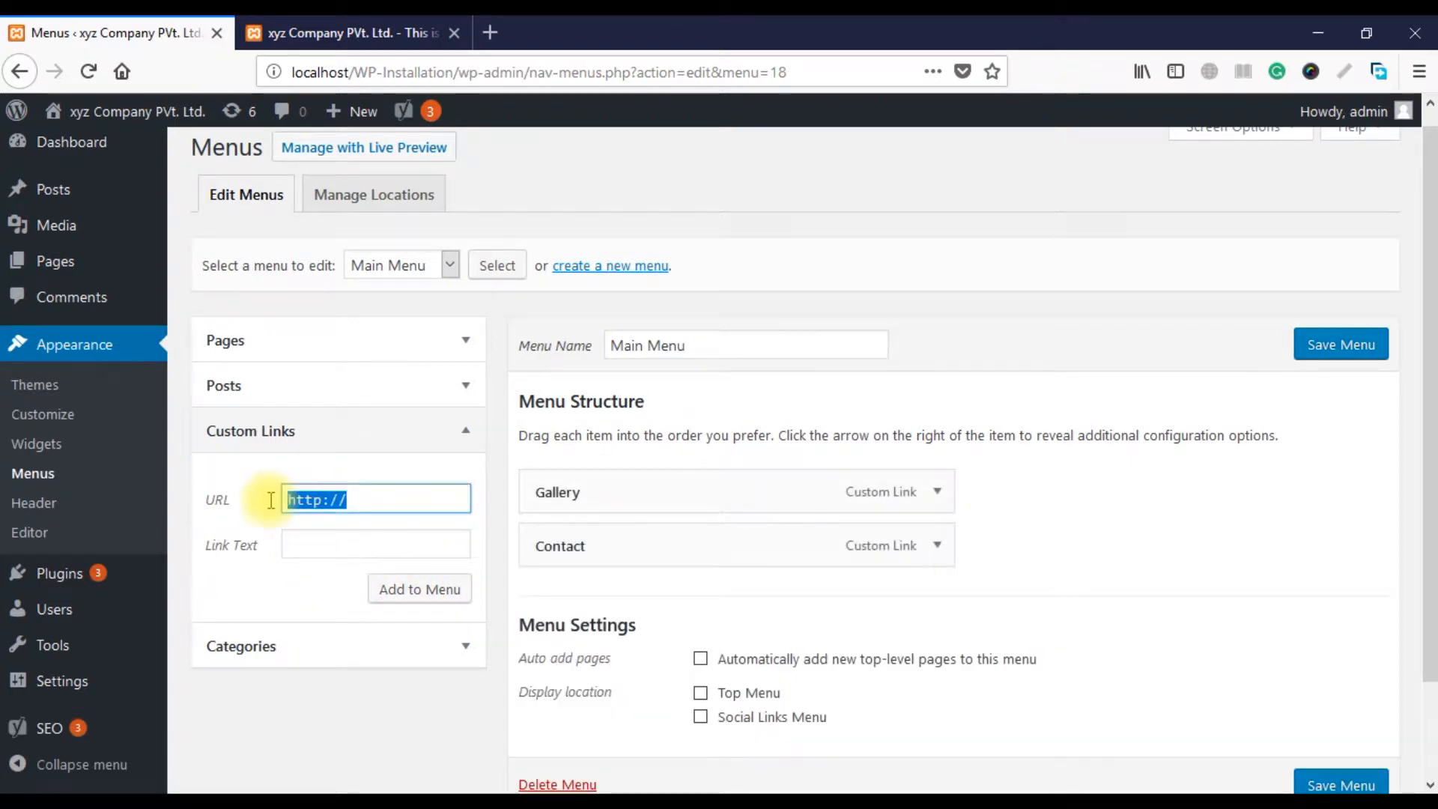
key("Tab")
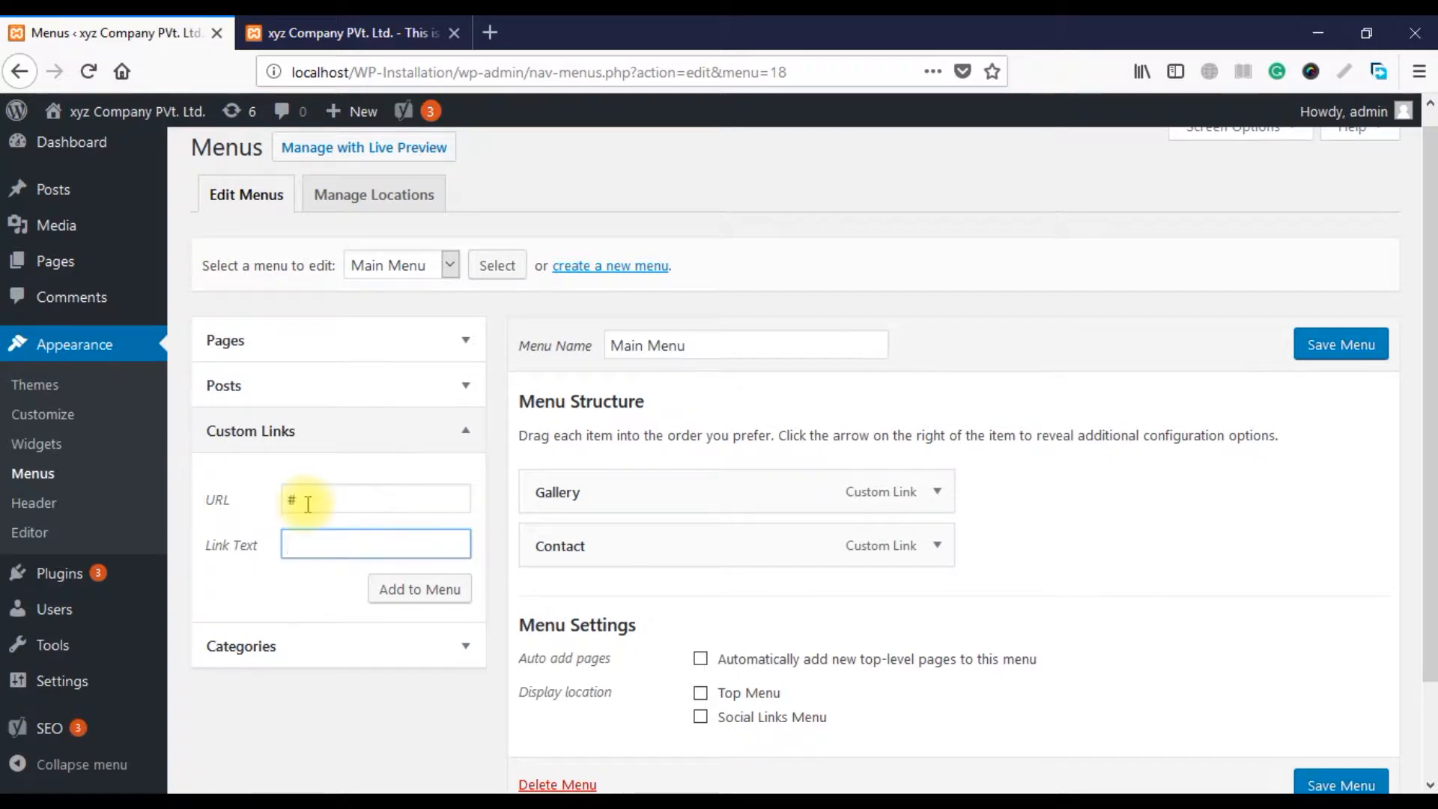
type("About")
left_click(427, 594)
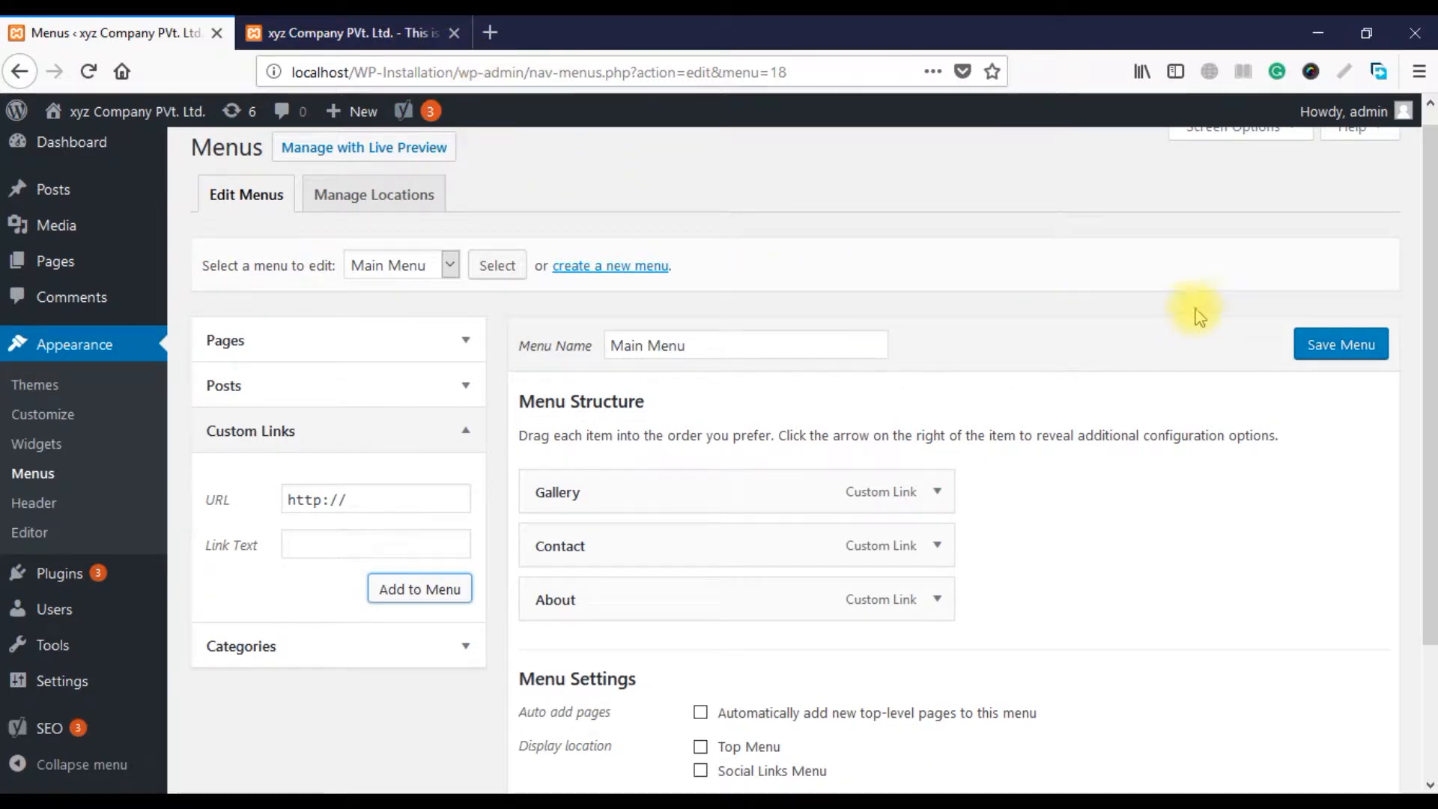
left_click(1304, 344)
Reload the site's front page and look through it for the navigation menu
left_click(419, 33)
left_click(495, 75)
key("Return")
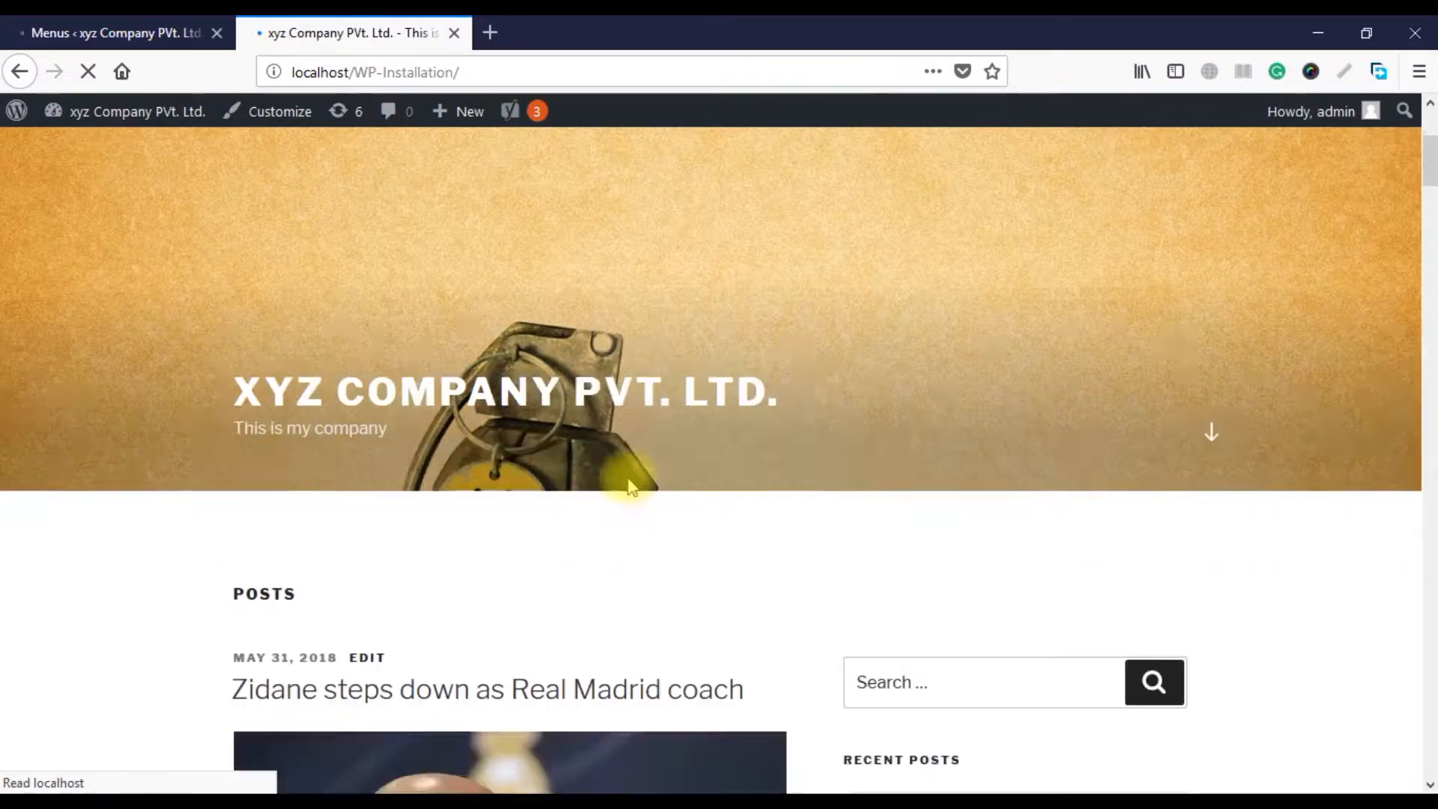
scroll(628, 478, "down", 5)
scroll(628, 478, "down", 2)
scroll(628, 478, "up", 6)
scroll(628, 478, "down", 6)
scroll(628, 477, "down", 10)
scroll(628, 478, "up", 15)
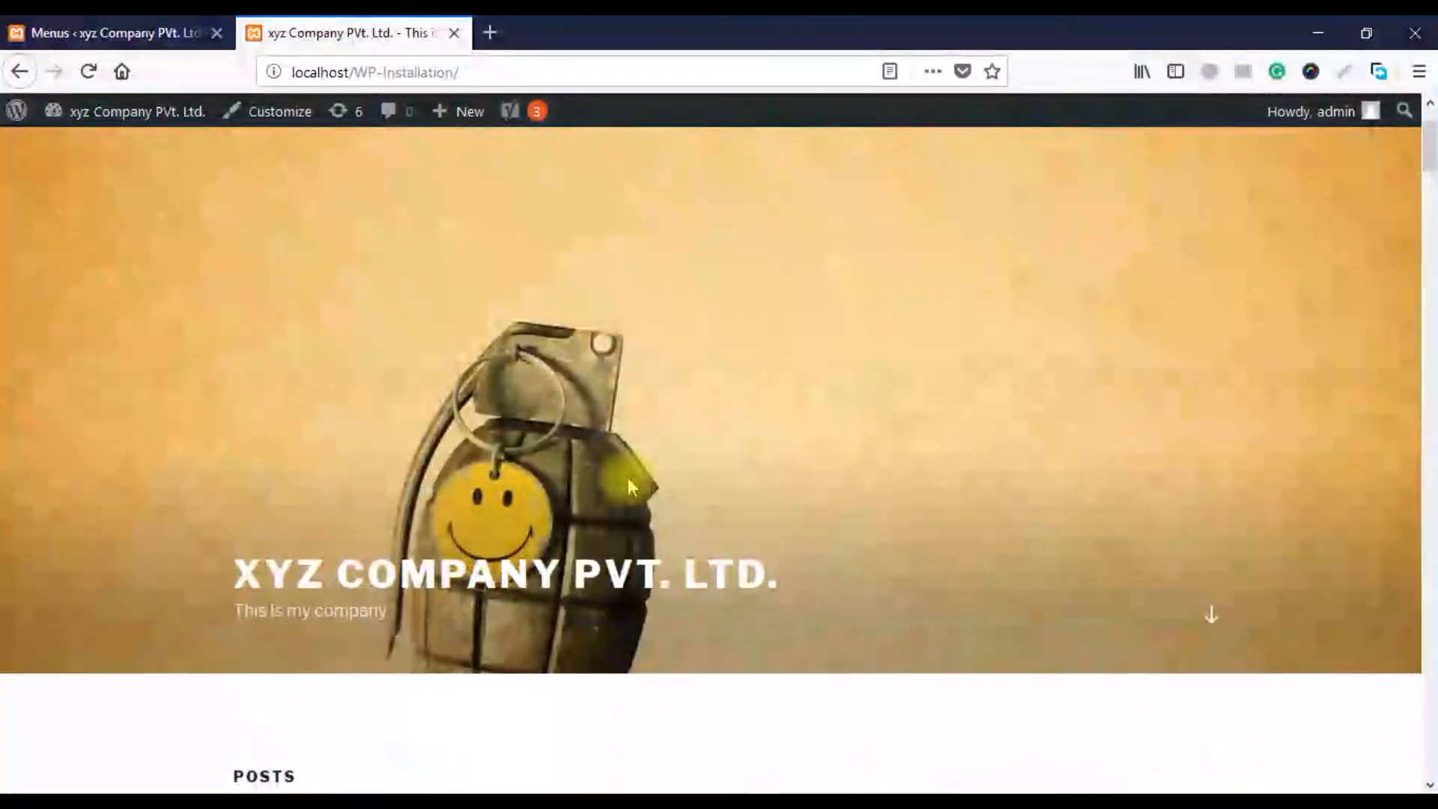
scroll(628, 478, "down", 6)
scroll(628, 478, "up", 6)
Assign the Main Menu to the Top Menu display location and save the menu
left_click(68, 30)
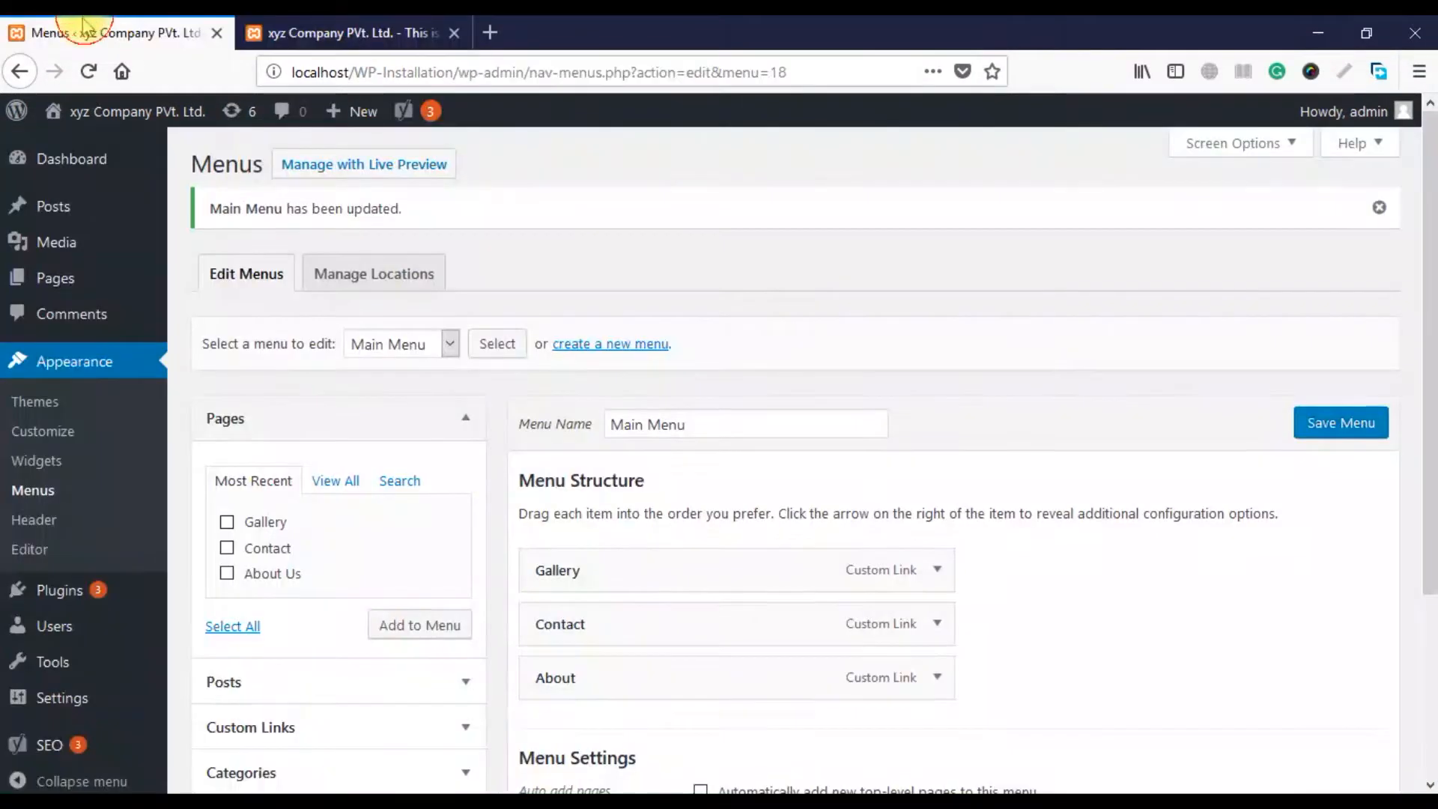
scroll(667, 670, "down", 3)
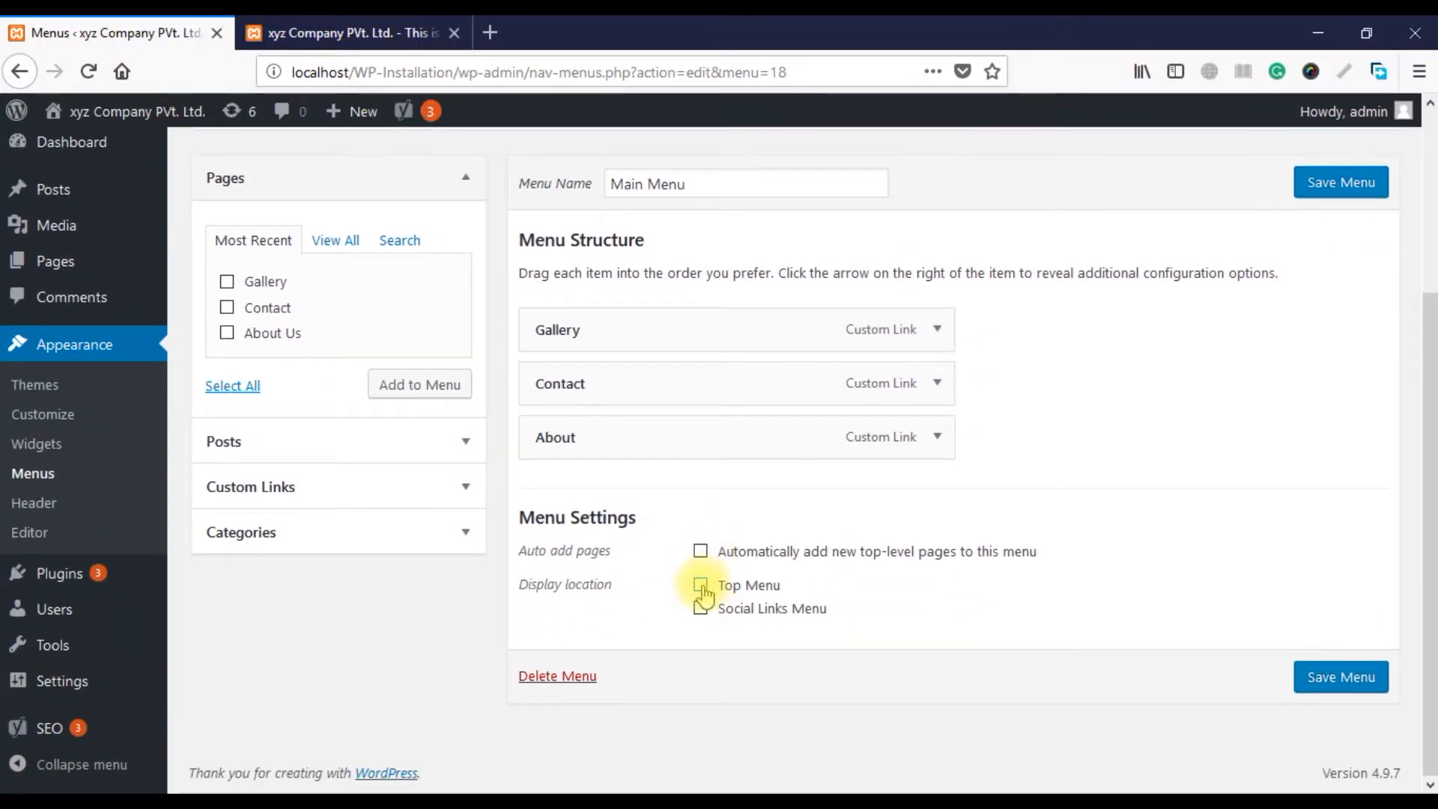
left_click(1359, 181)
Reload the site's front page and check the navigation items below the header image
left_click(378, 32)
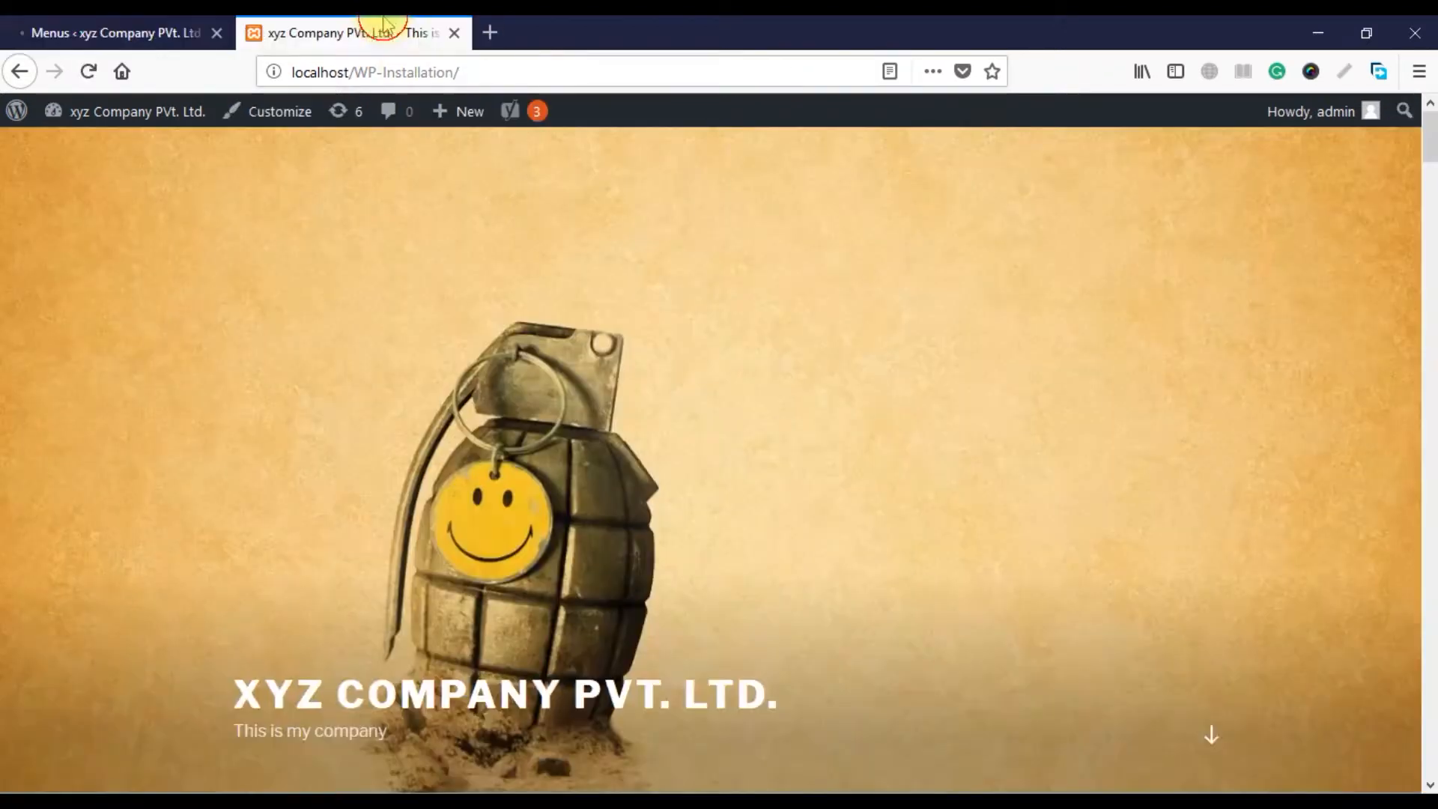
left_click(504, 75)
key("Return")
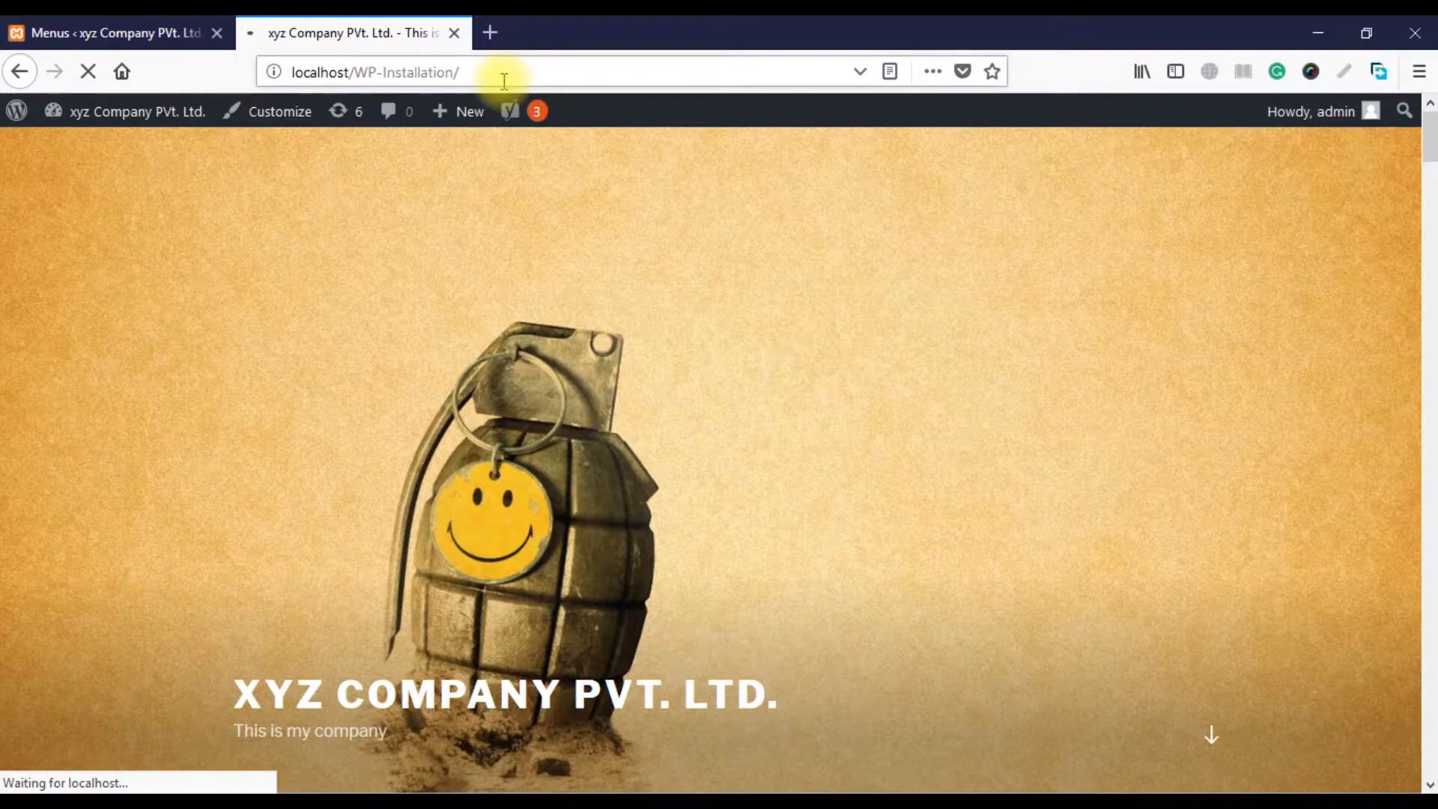
scroll(287, 418, "down", 4)
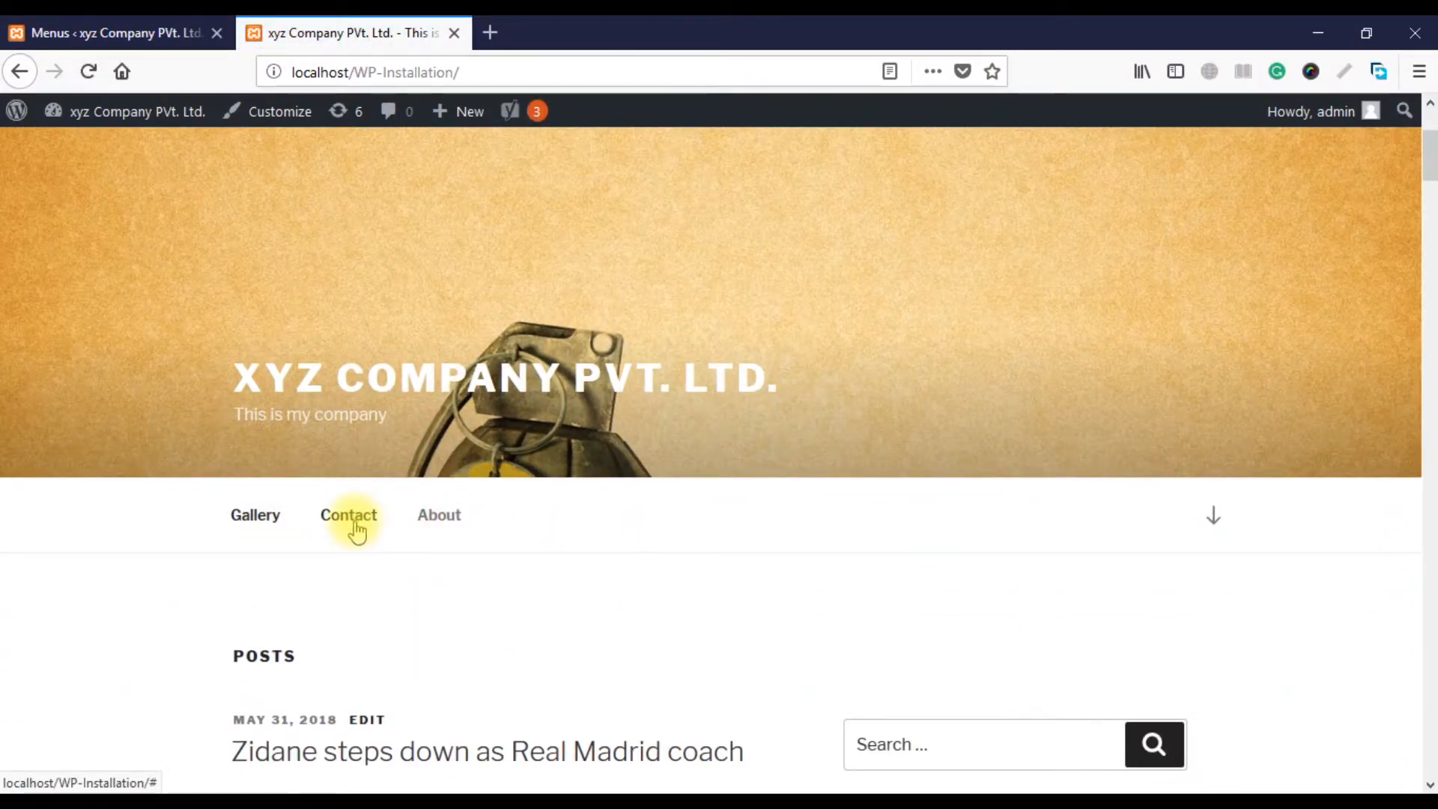
Nest Contact under Gallery and About under Contact in the Main Menu structure, and save the menu
left_click(96, 33)
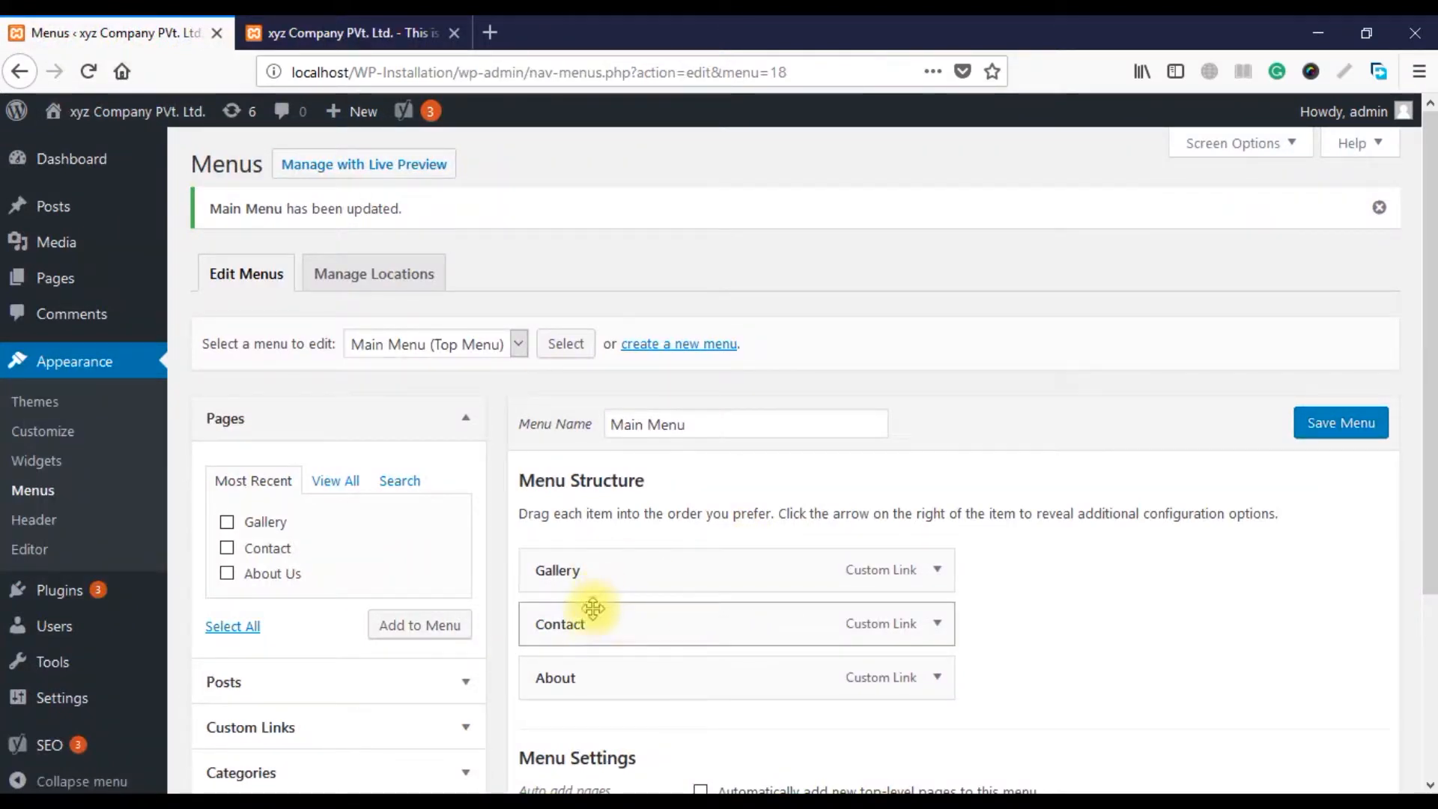
left_click_drag(603, 624, 636, 624)
left_click_drag(597, 675, 704, 681)
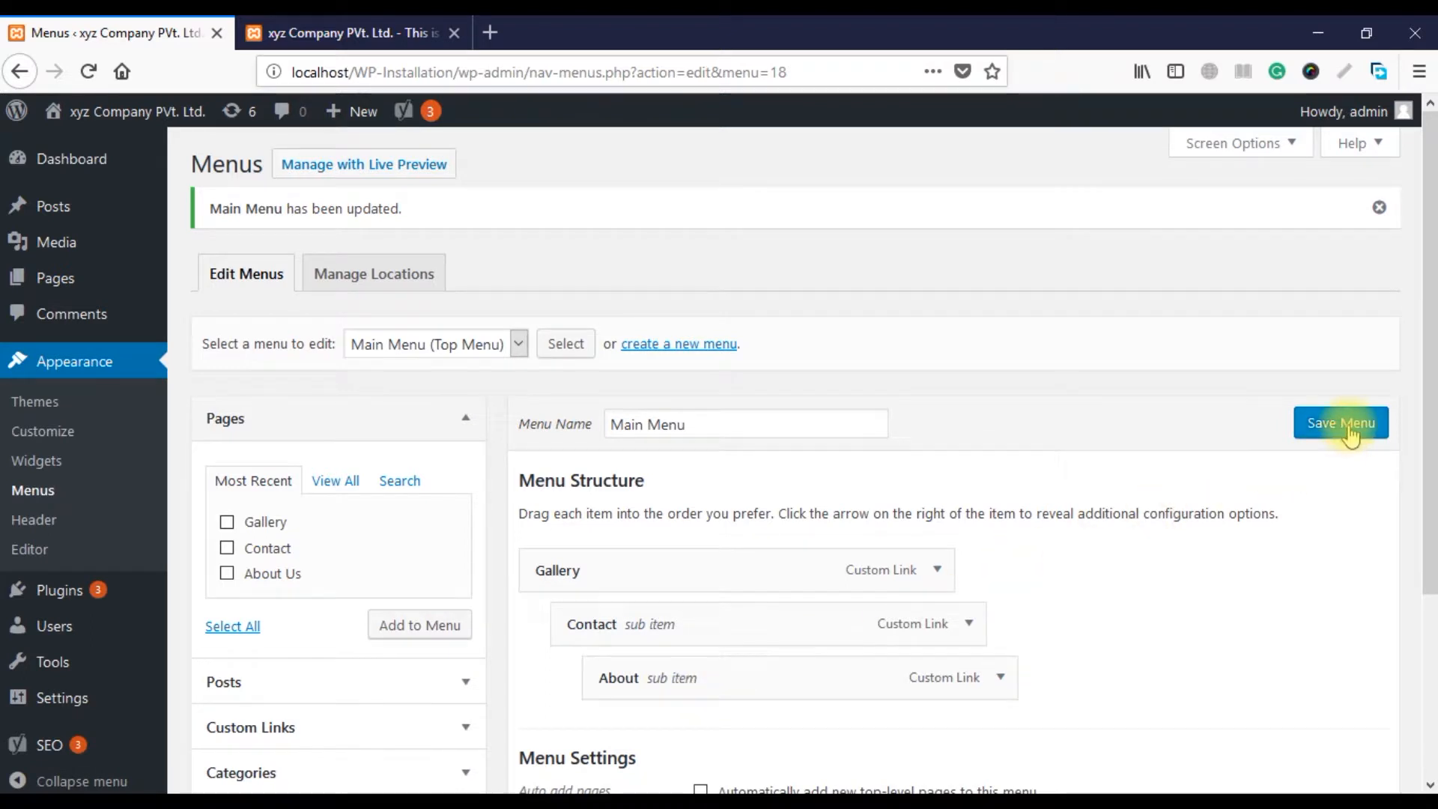
Reload the site's front page and check the submenus nested under Gallery
left_click(359, 33)
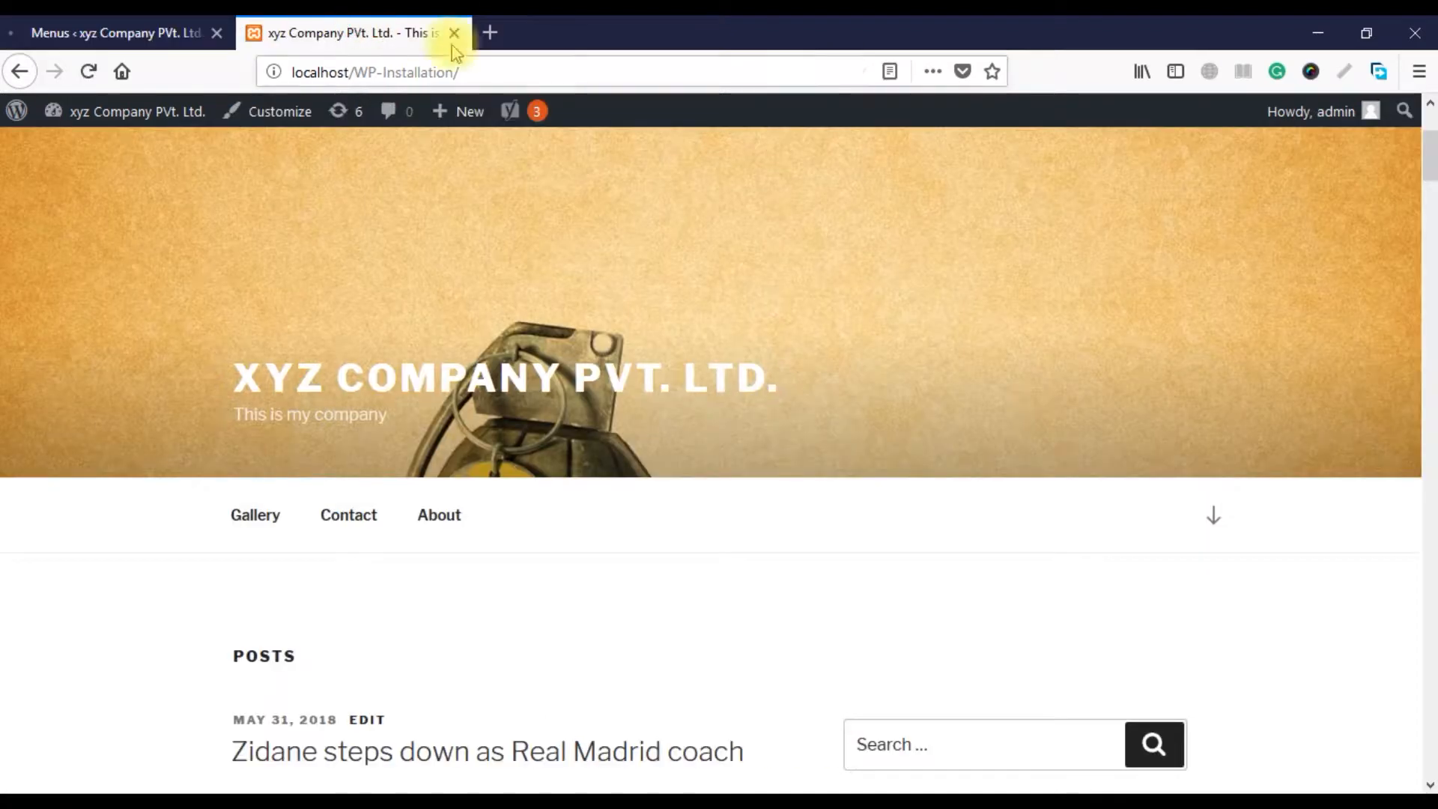
left_click(543, 71)
key("Return")
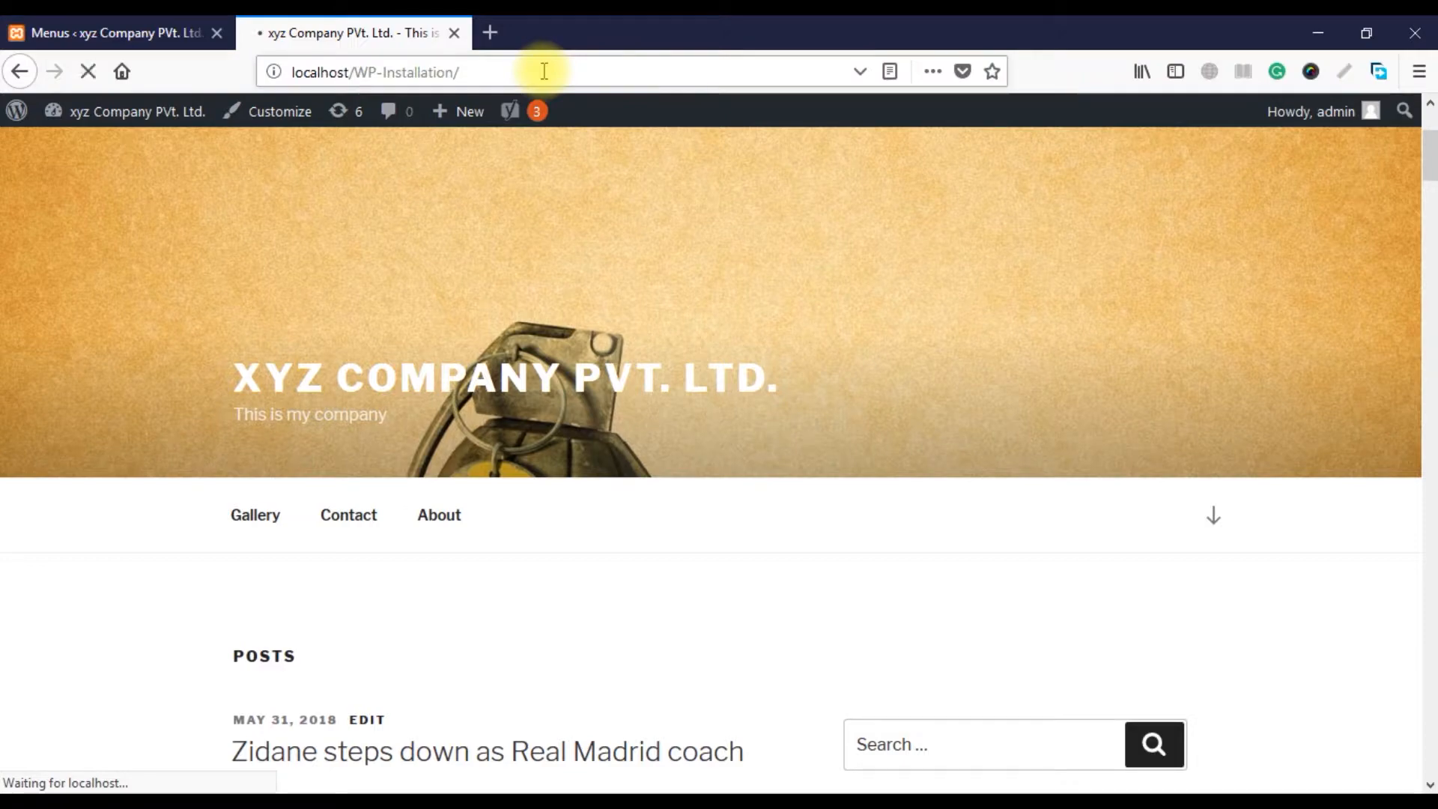
scroll(509, 335, "down", 5)
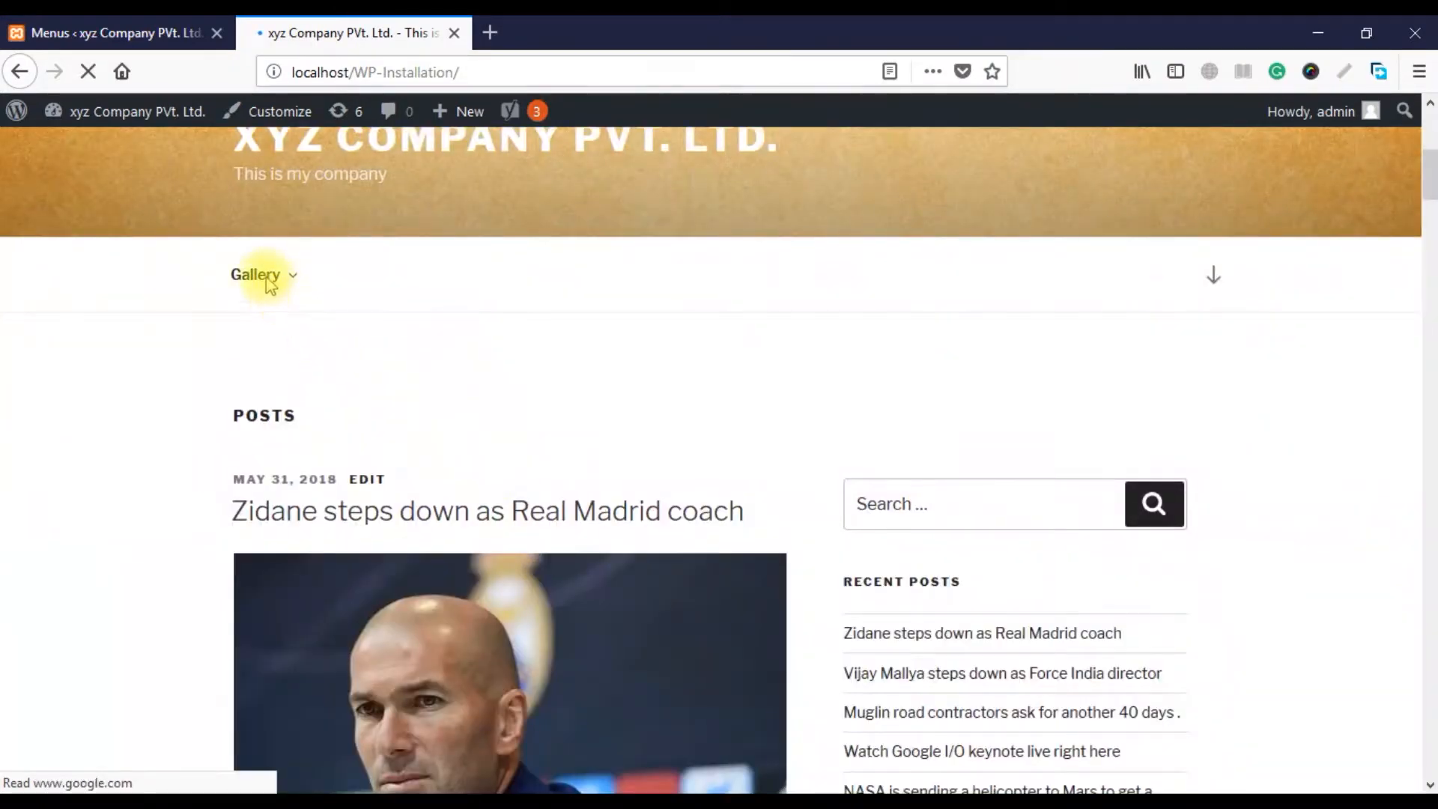
mouse_move(257, 274)
mouse_move(398, 325)
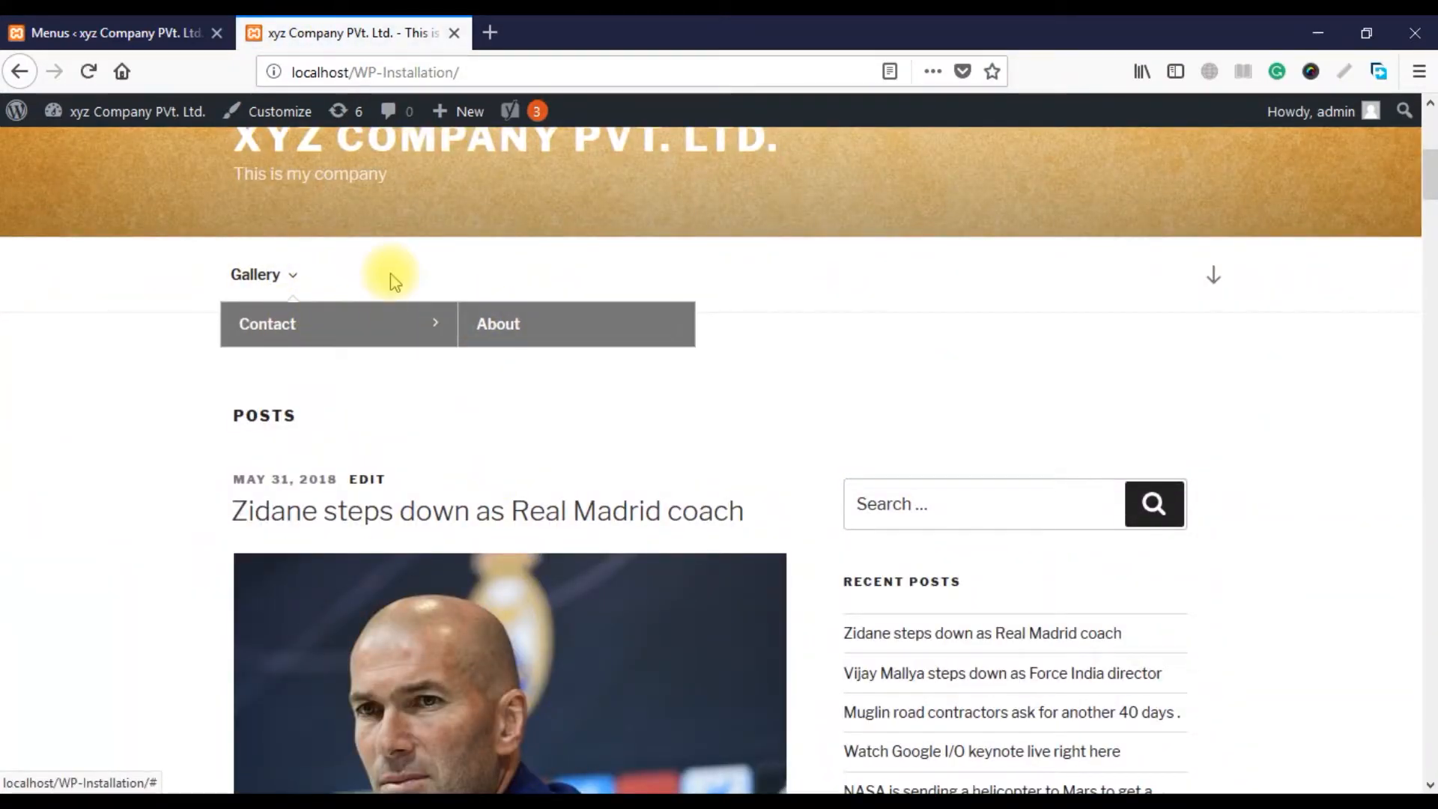
Move the Contact and About sub items back to the top level of the Main Menu
left_click(161, 30)
left_click_drag(684, 629, 644, 628)
mouse_move(668, 678)
left_mouse_down()
mouse_move(605, 680)
mouse_move(645, 680)
left_mouse_up()
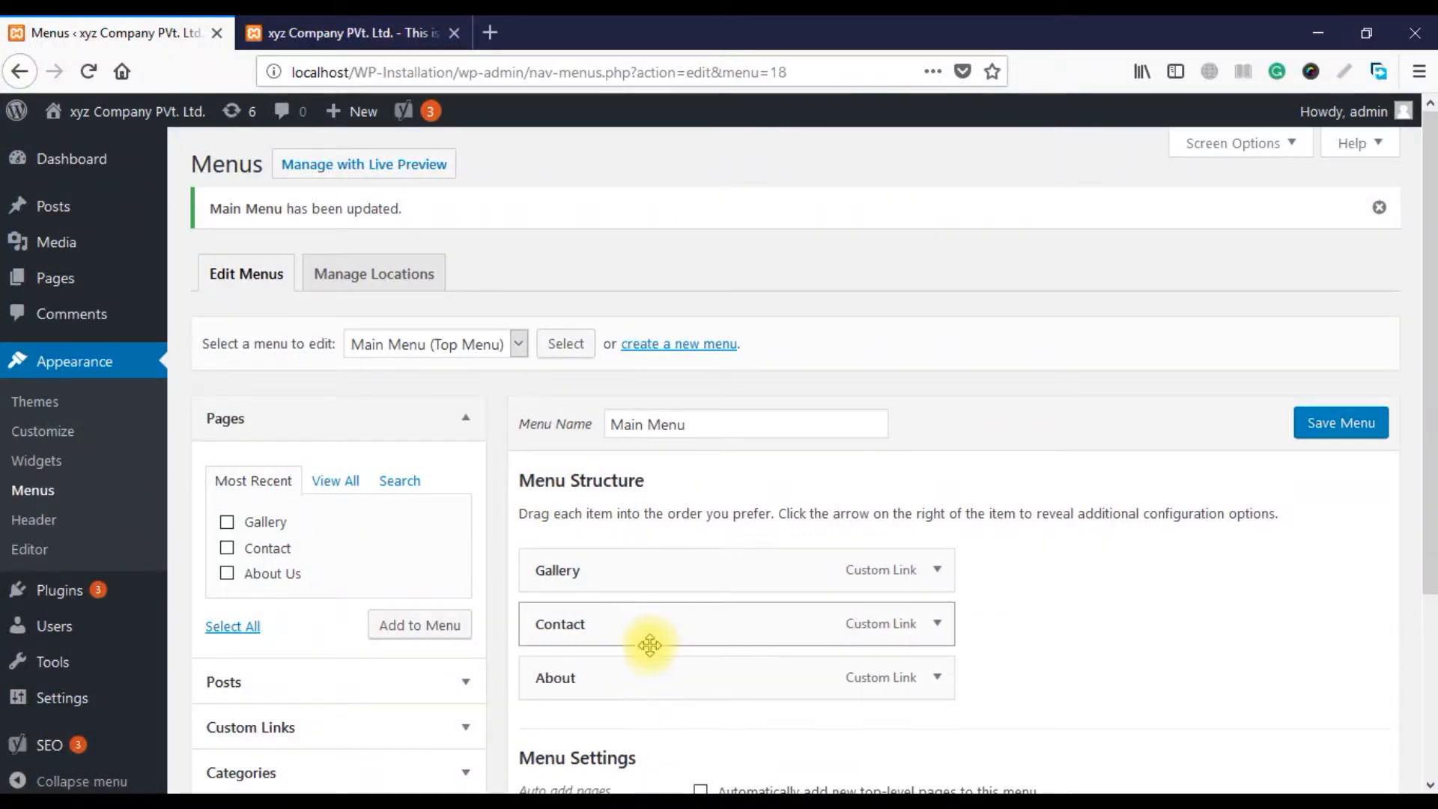
Reorder the Main Menu items as About, Gallery, Contact and save the menu
left_click_drag(645, 578, 649, 658)
left_click_drag(626, 609, 623, 681)
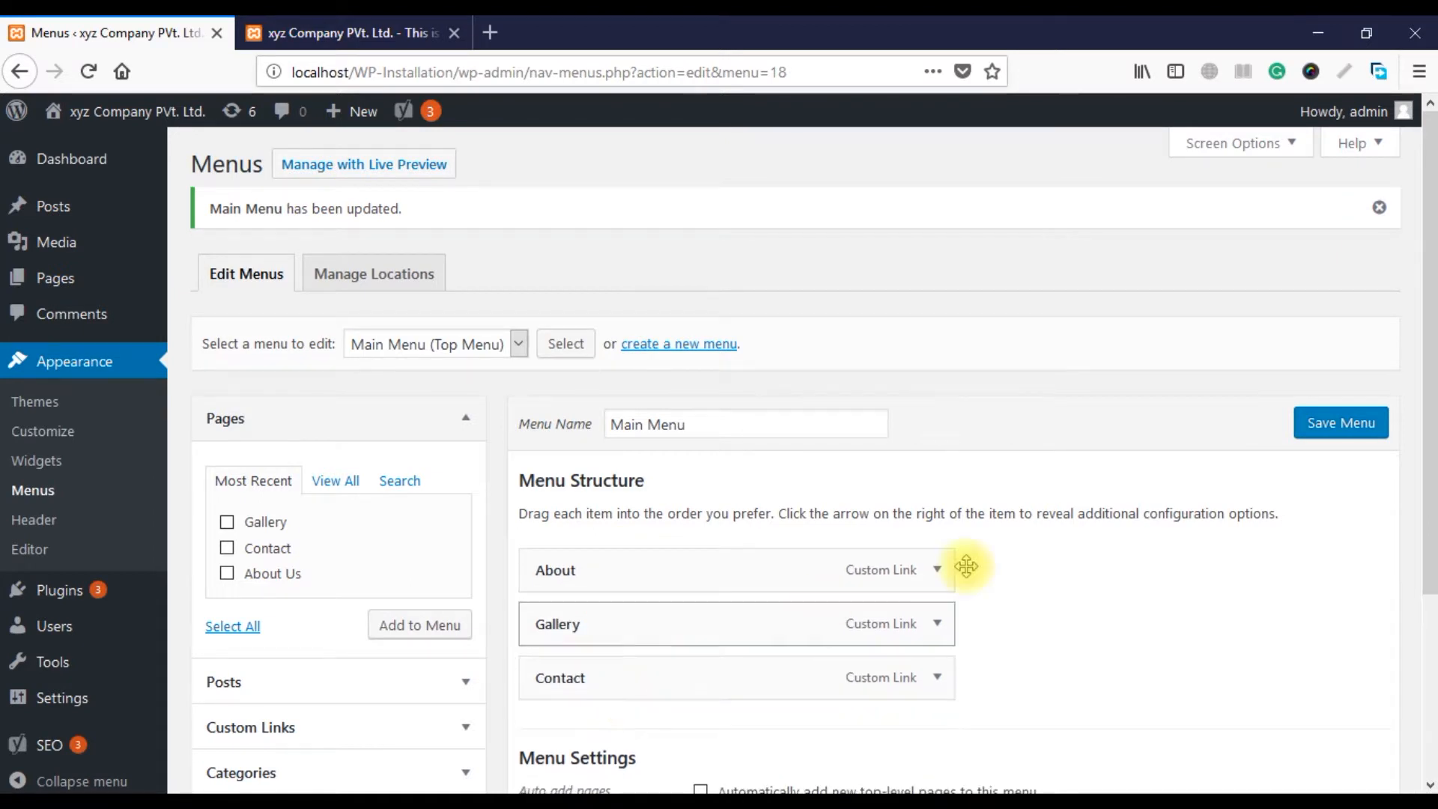
left_click(1323, 421)
Reload the site's front page and check the order of its navigation items
left_click(410, 30)
left_click(523, 70)
key("Return")
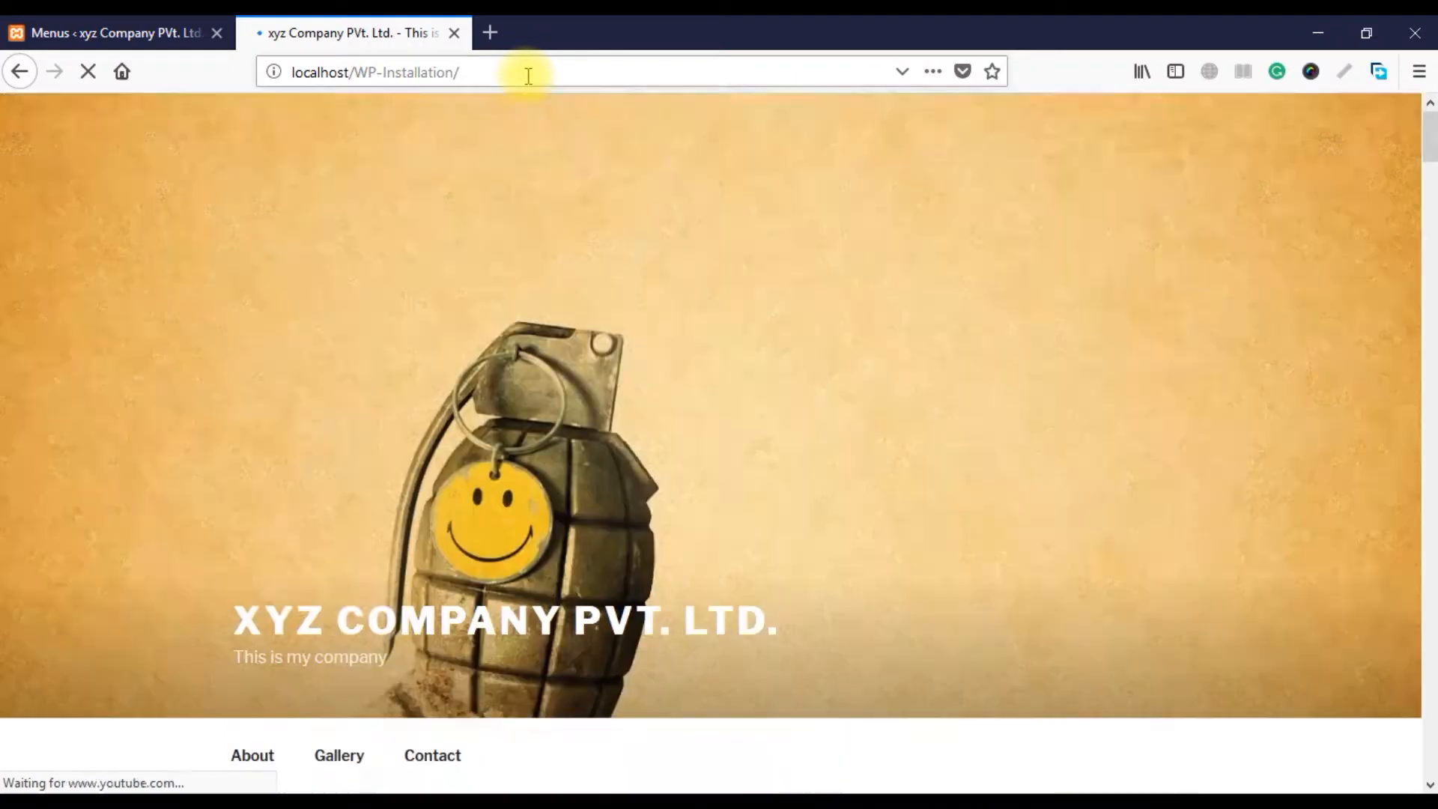
scroll(449, 502, "down", 3)
Test the Gallery and Contact links in the front page's navigation menu
left_click(104, 33)
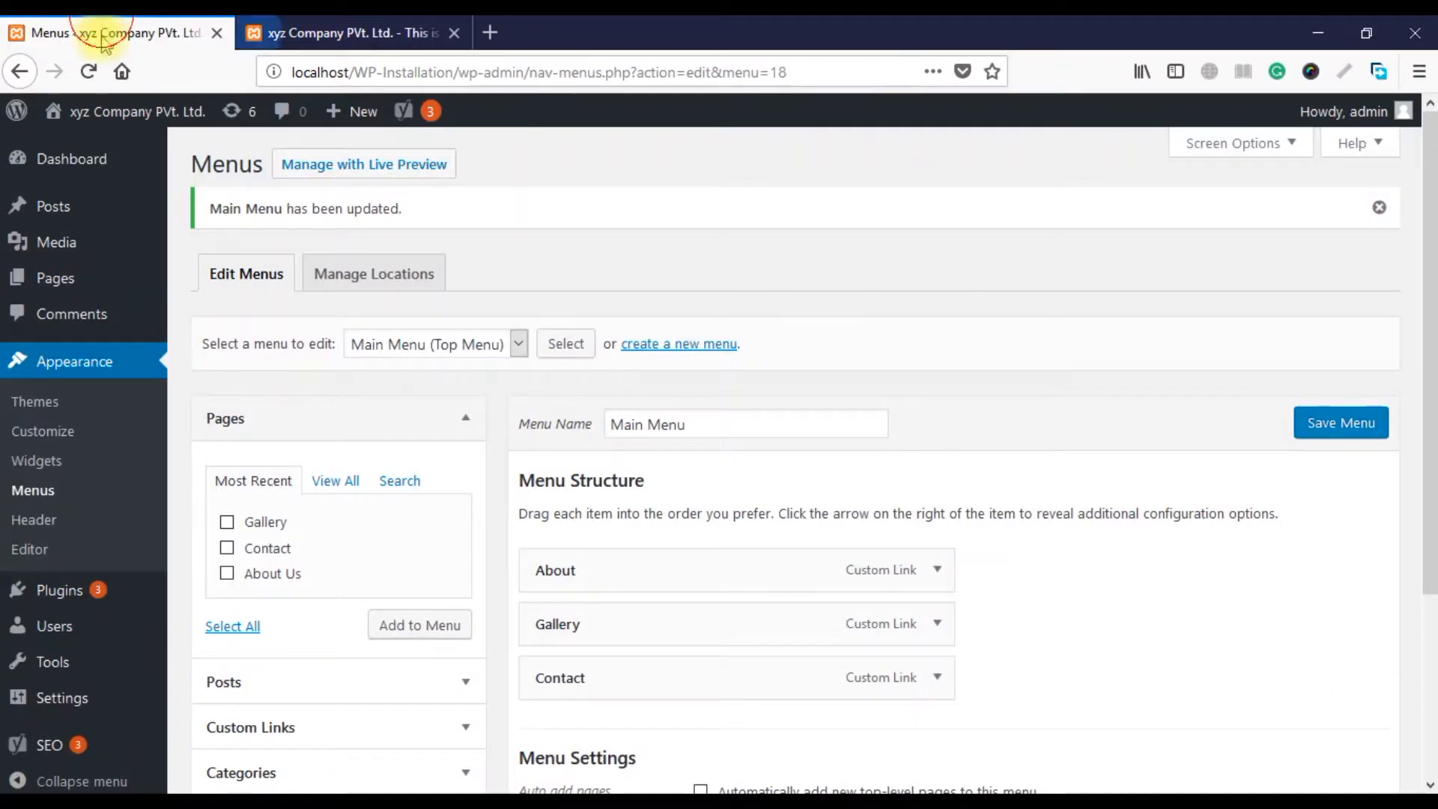
left_click(303, 28)
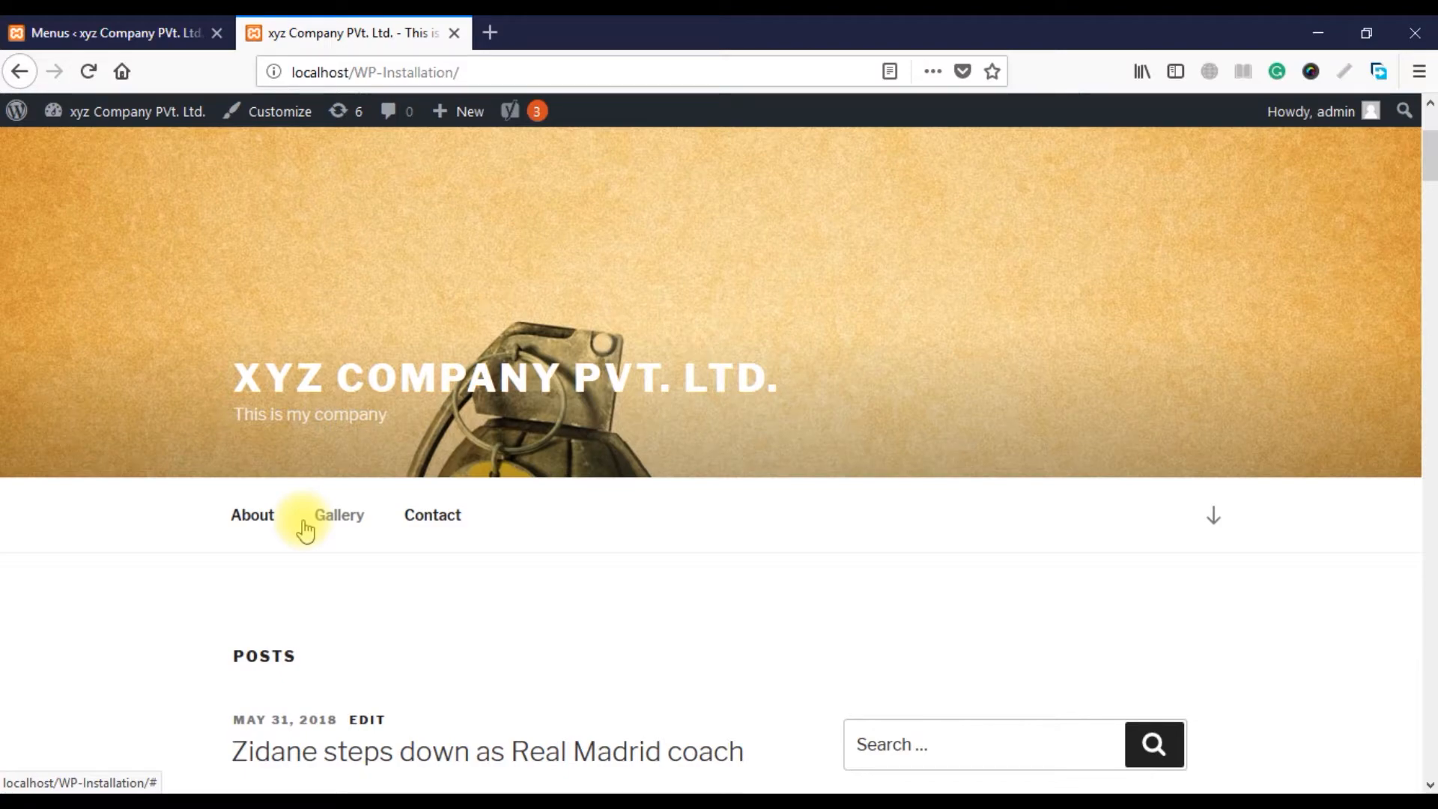
left_click(328, 526)
left_click(444, 762)
Remove the About, Gallery and Contact custom links from the Main Menu structure
left_click(101, 32)
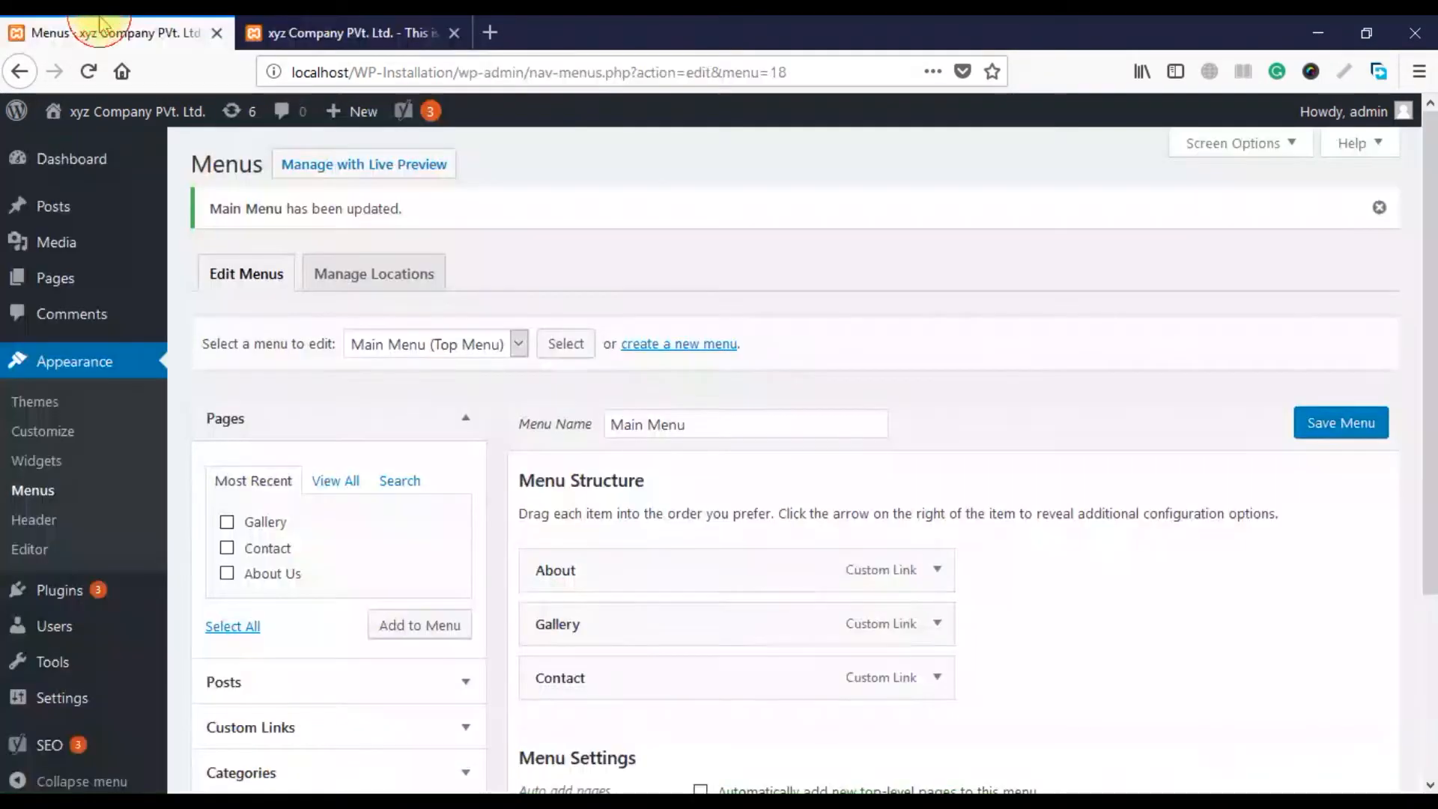
left_click(932, 570)
scroll(682, 726, "down", 3)
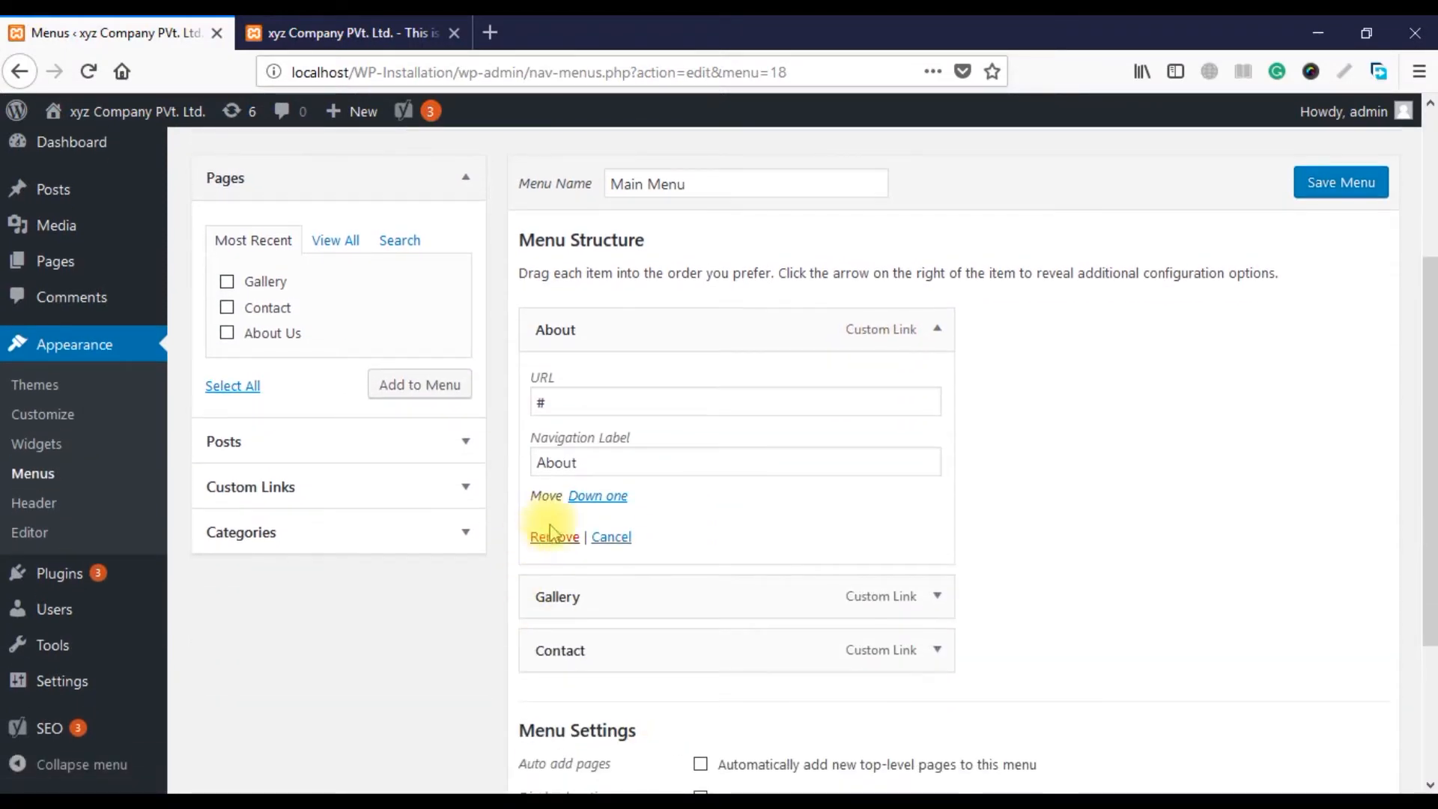
left_click(555, 537)
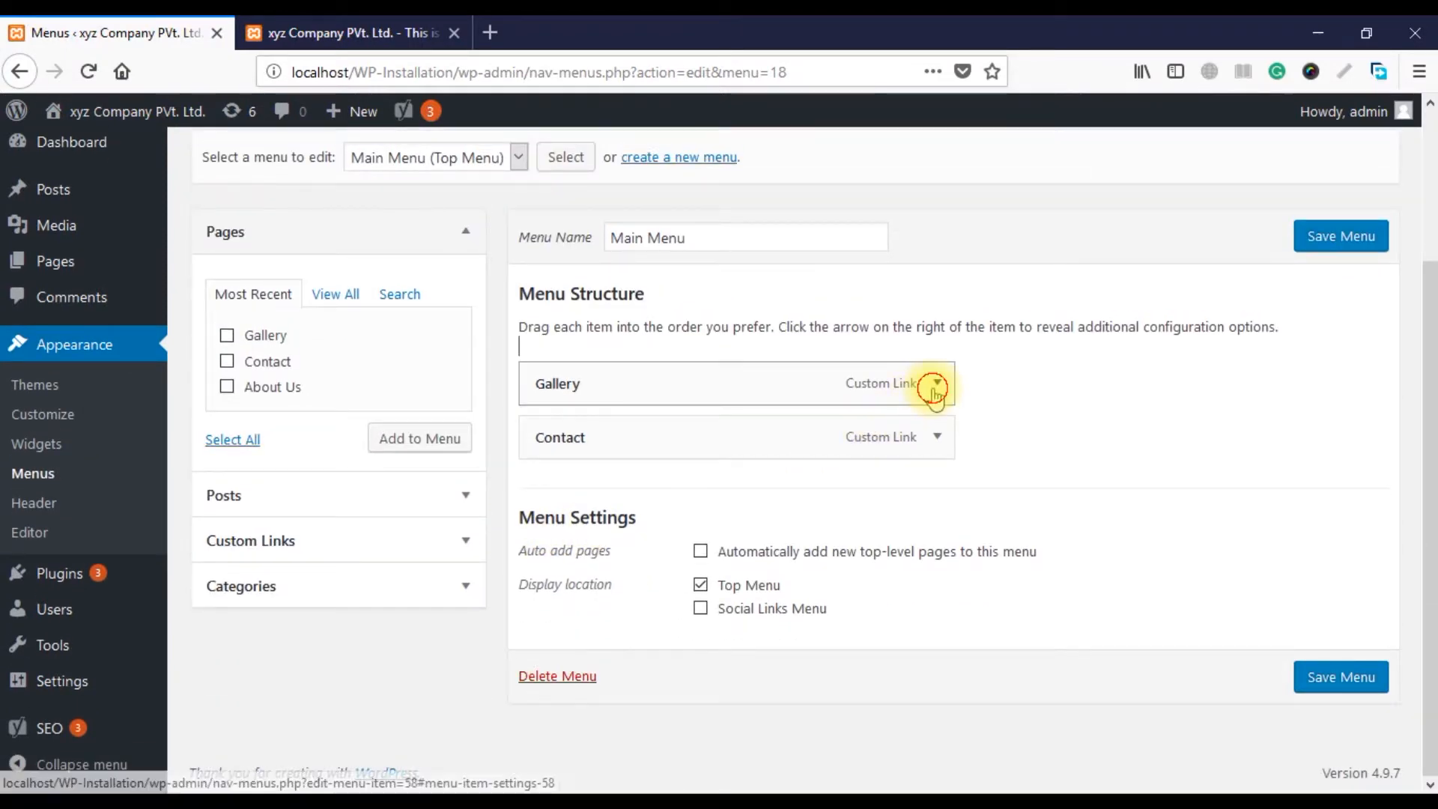
left_click(936, 382)
left_click(554, 591)
left_click(935, 439)
left_click(937, 490)
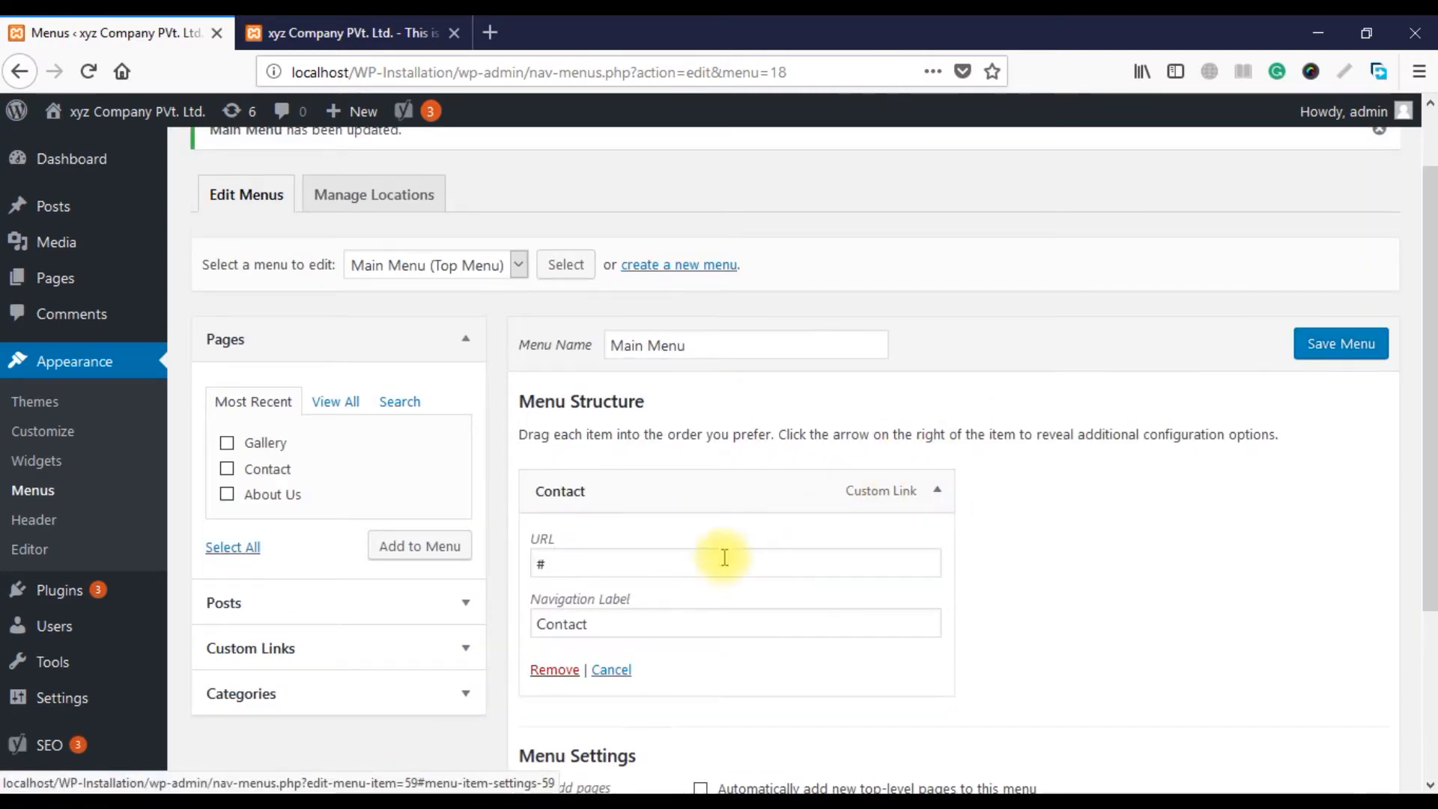
left_click(654, 623)
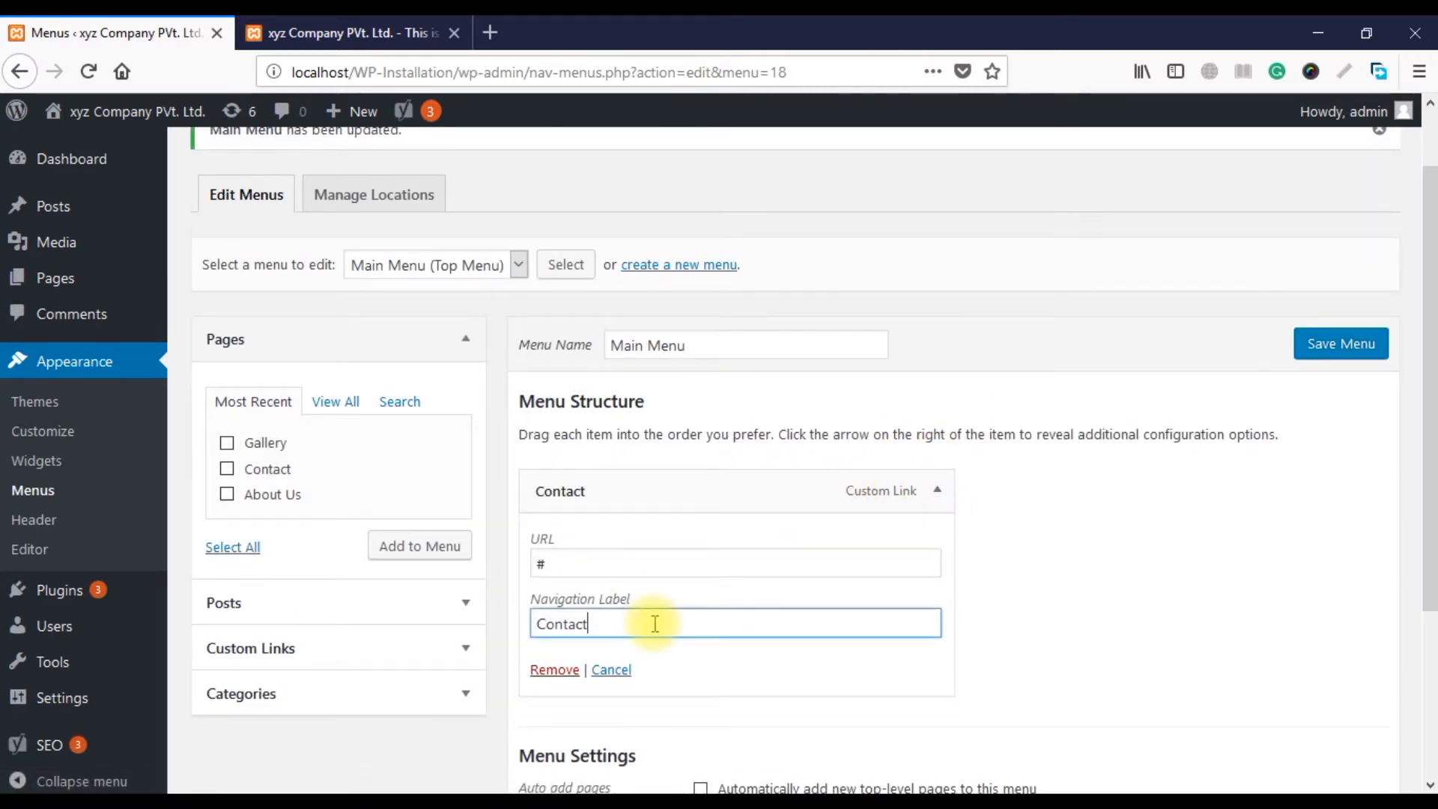
left_click(552, 670)
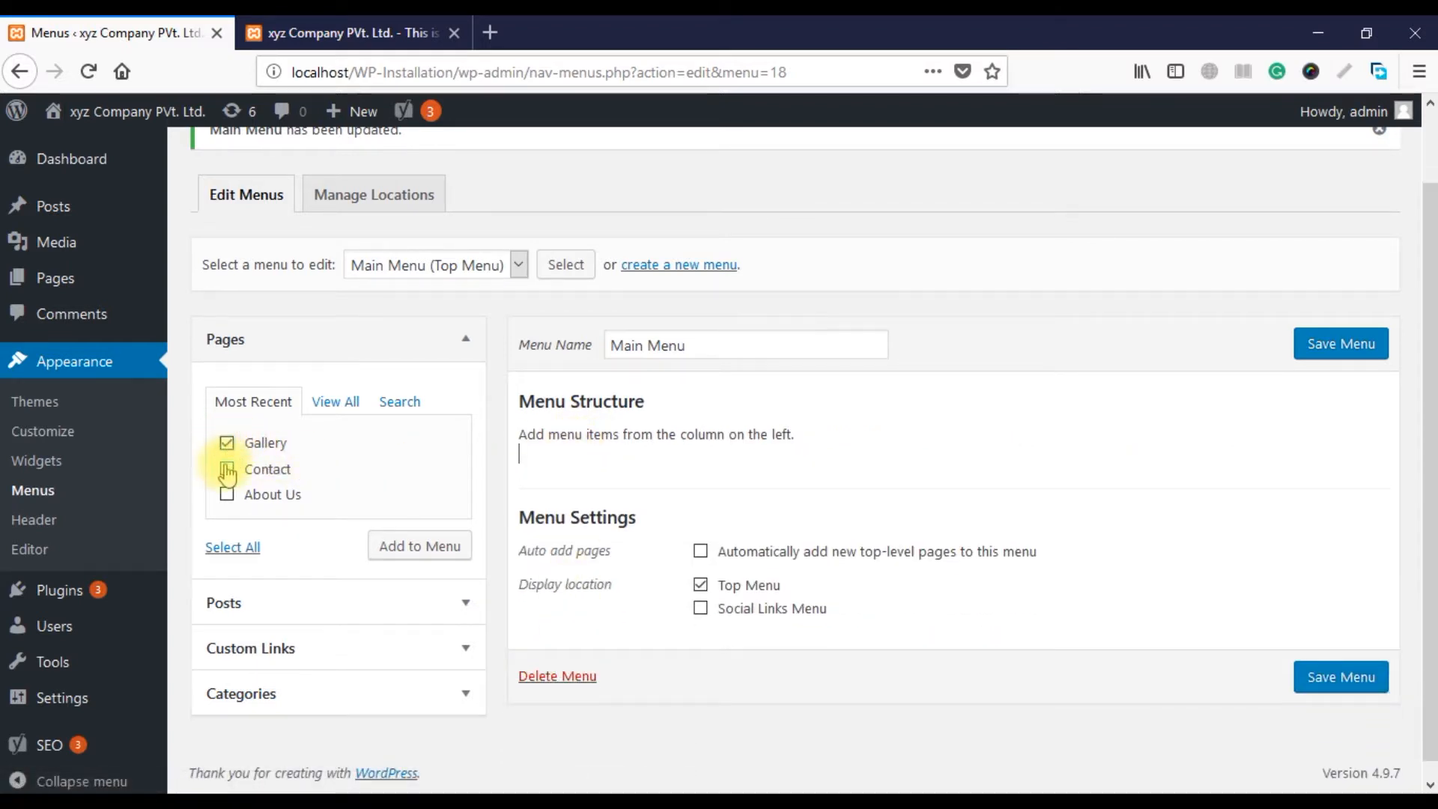
Add the Gallery, Contact and About Us pages to the Main Menu, move About Us to first place and save the menu
left_click(421, 550)
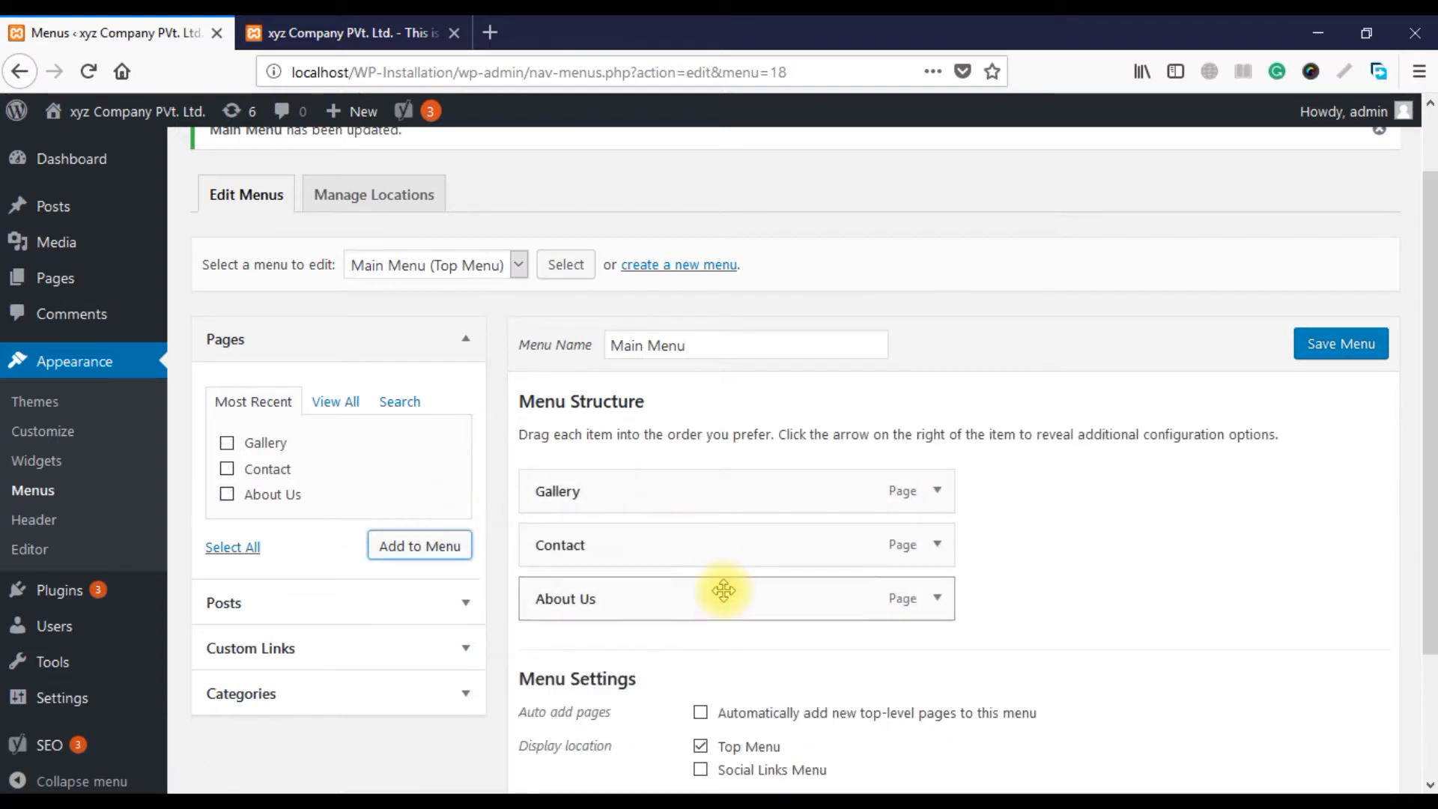
left_click_drag(703, 610, 701, 495)
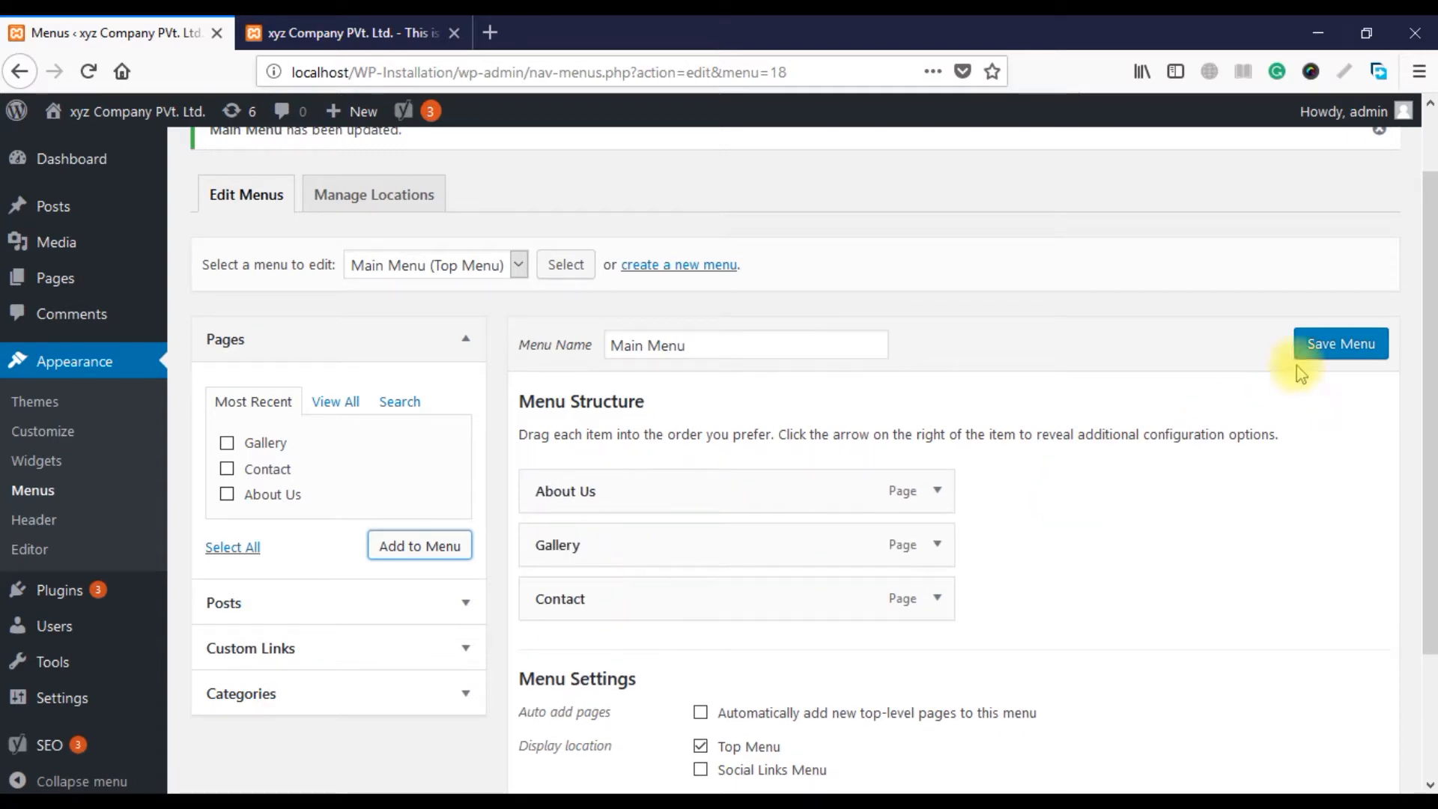
left_click(1335, 344)
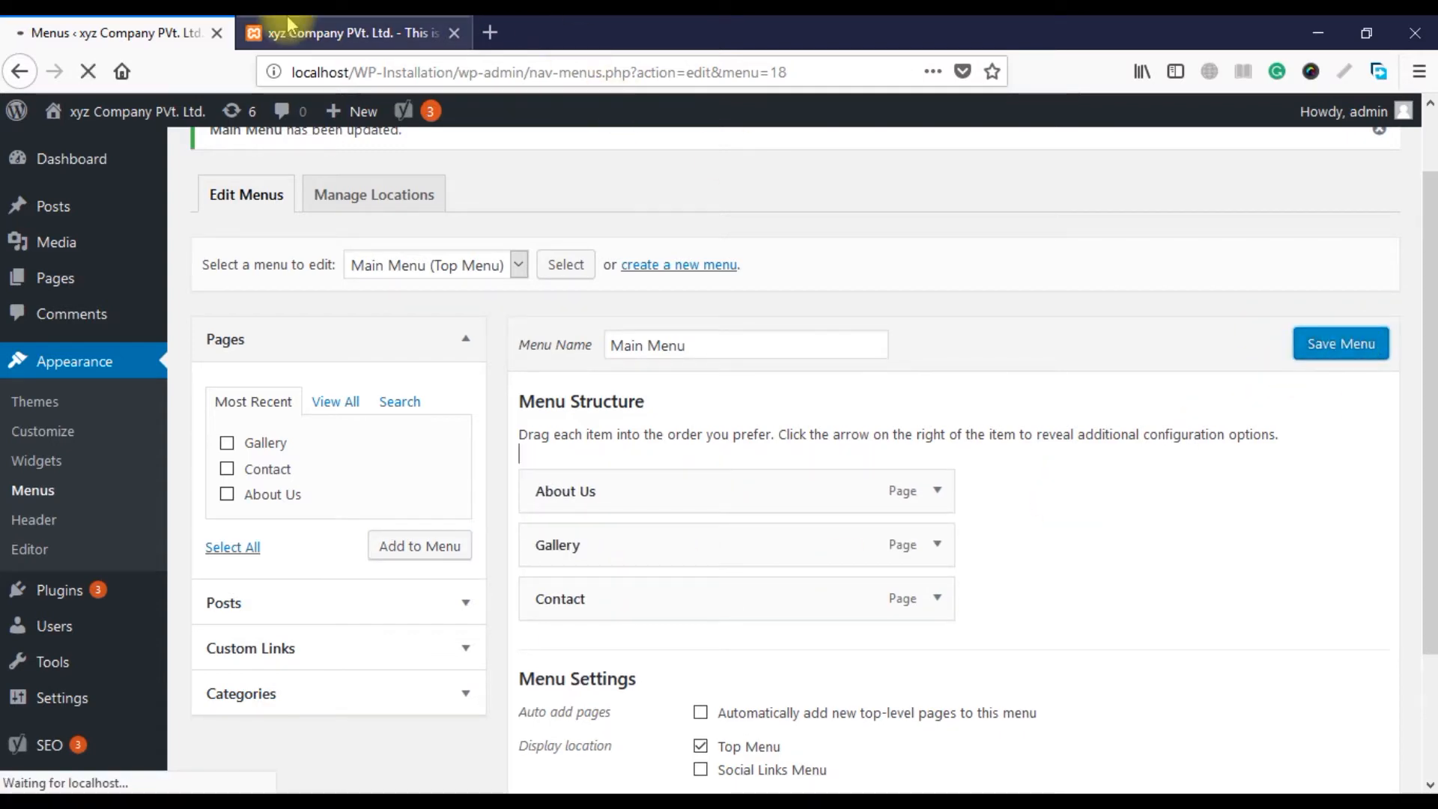
Load the site's front page at localhost/WP-Installation/ without the trailing # and check its navigation menu
left_click(285, 32)
left_click(498, 75)
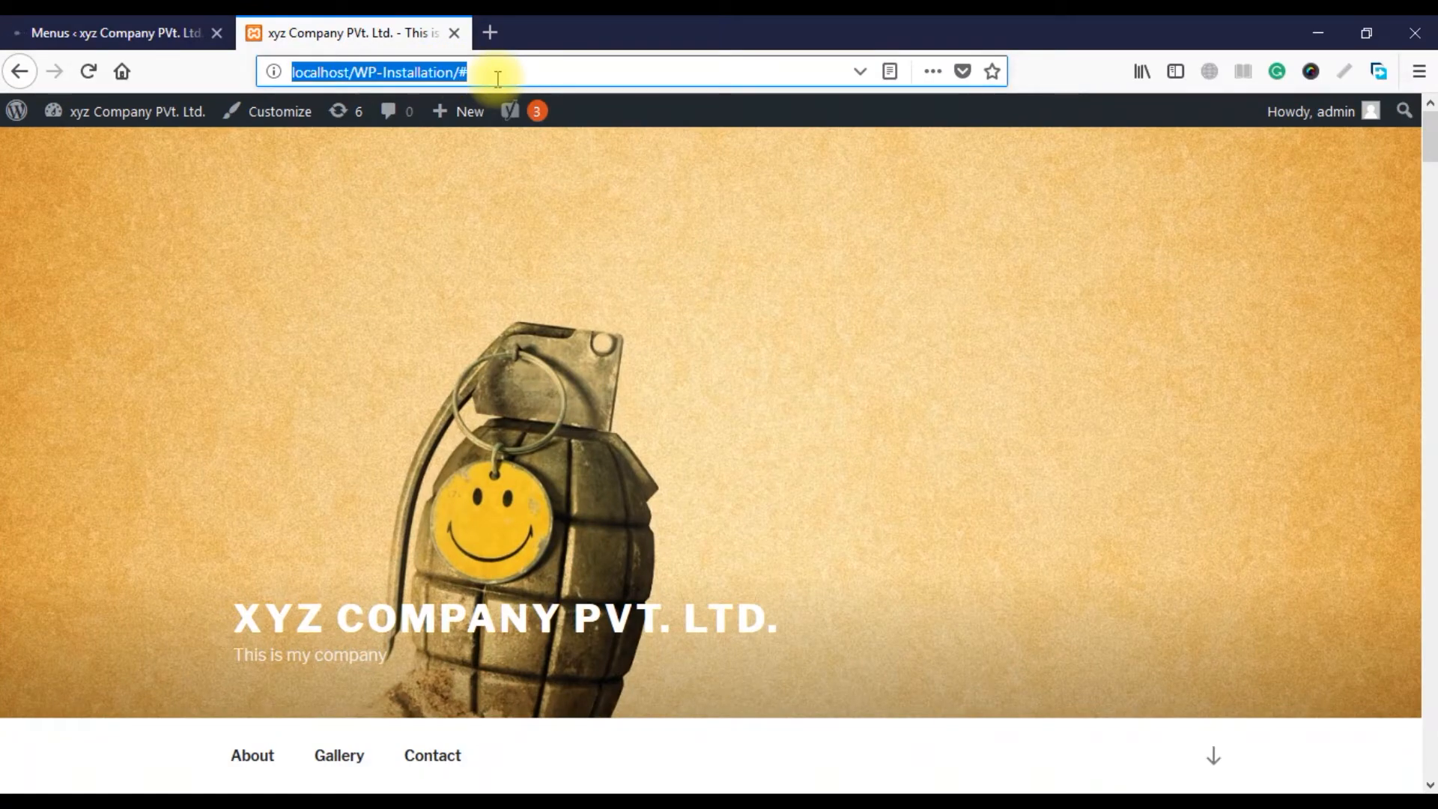
key("End")
key("BackSpace")
key("Return")
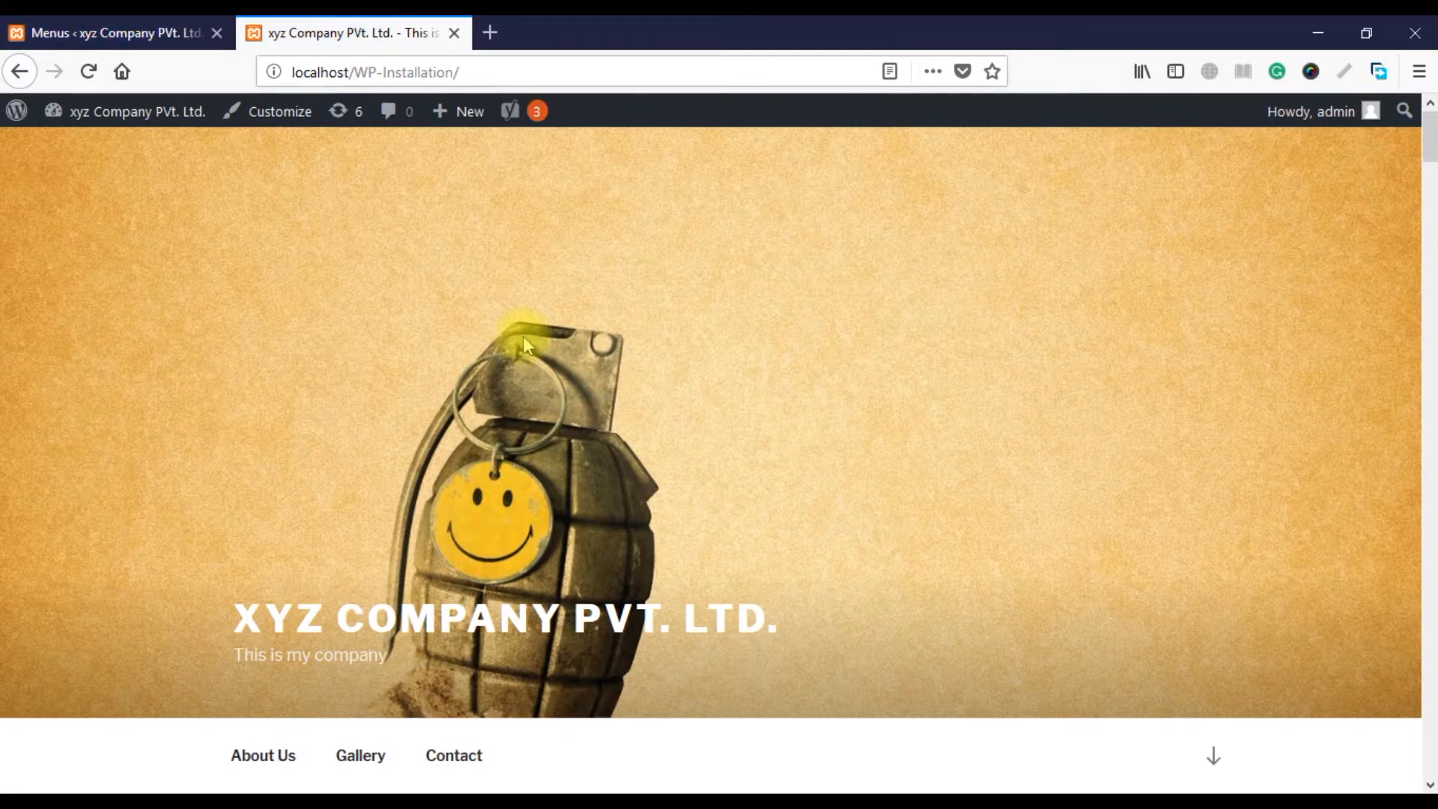
scroll(523, 335, "down", 5)
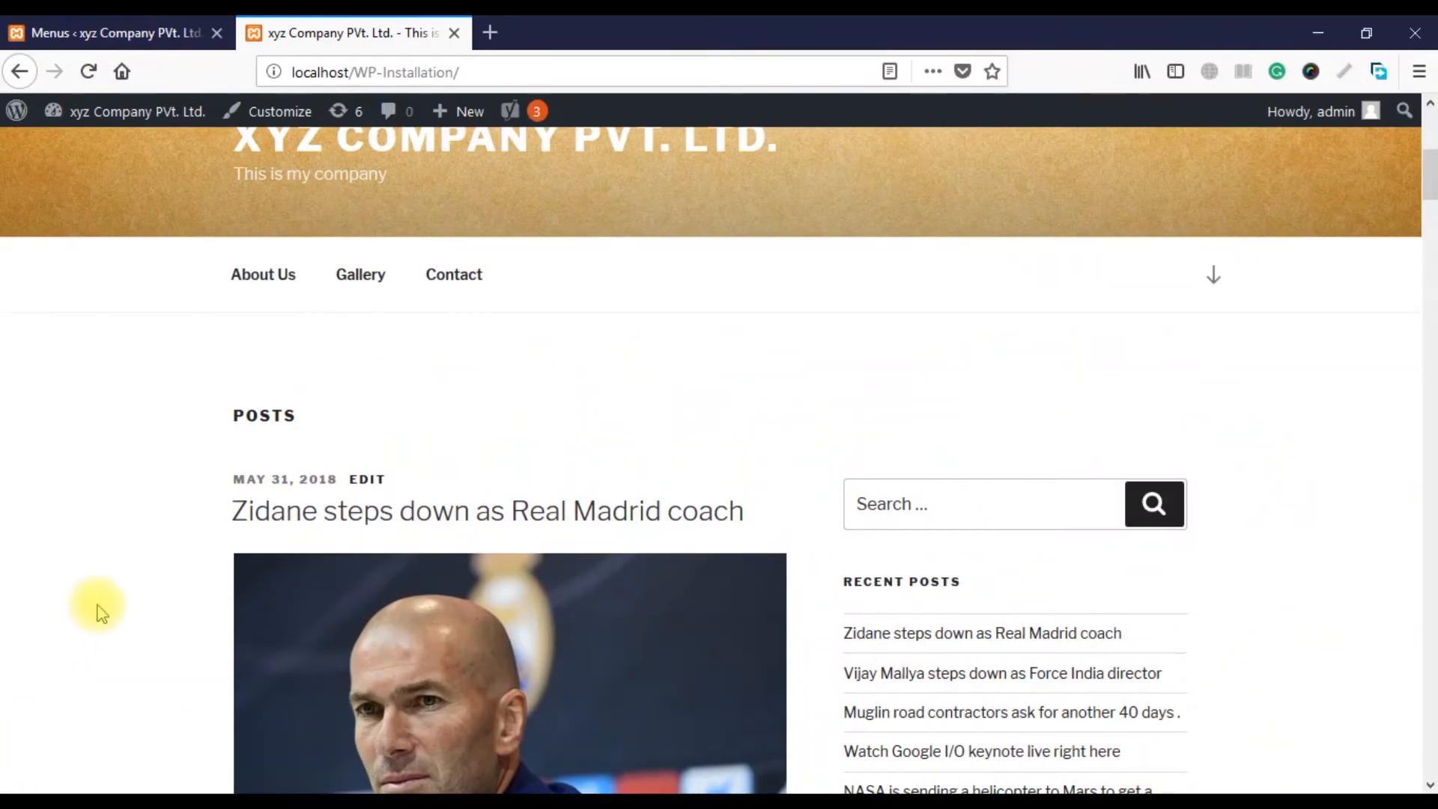
Test the About Us, Gallery and Contact page links in the site's navigation menu
left_click(283, 272)
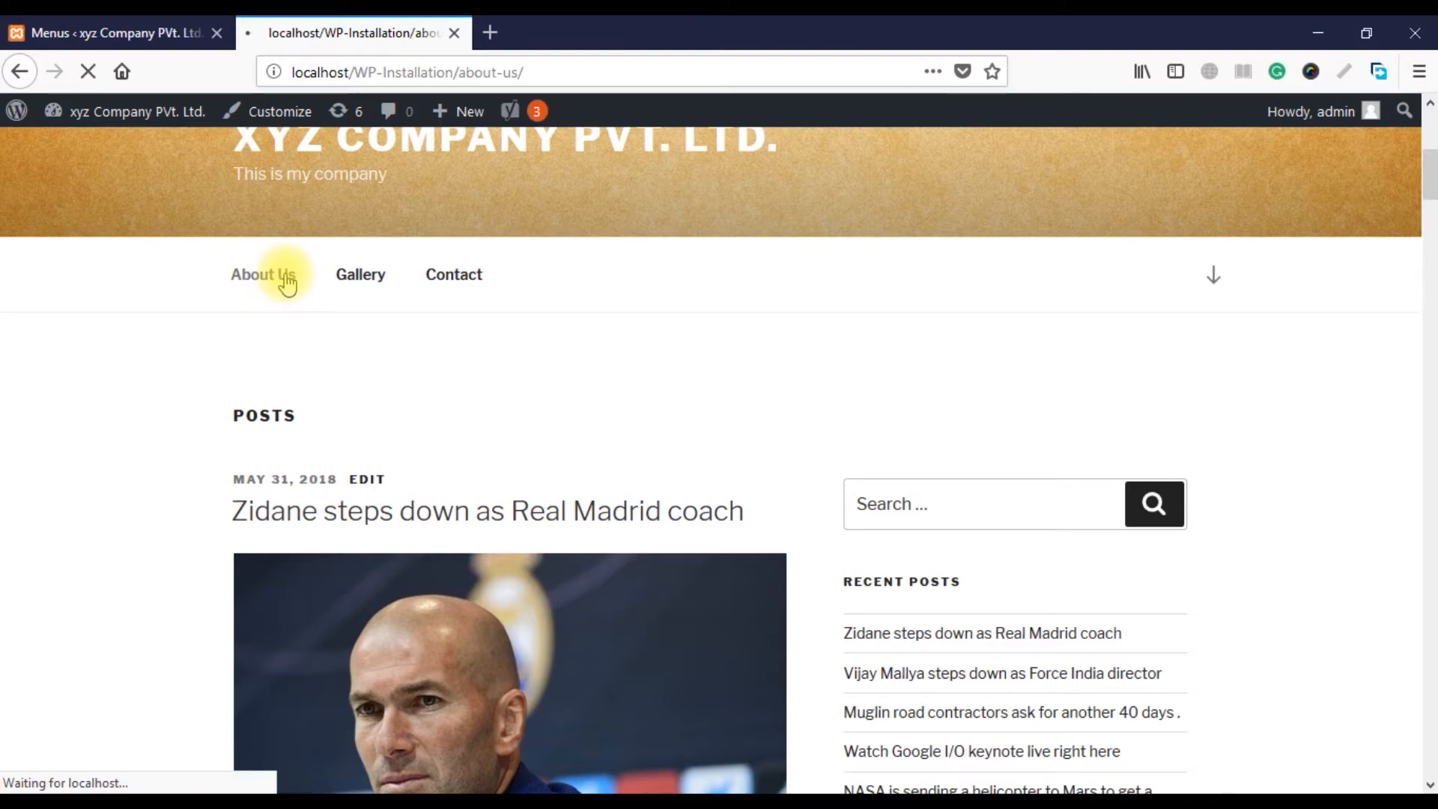
scroll(446, 476, "down", 6)
scroll(447, 476, "up", 6)
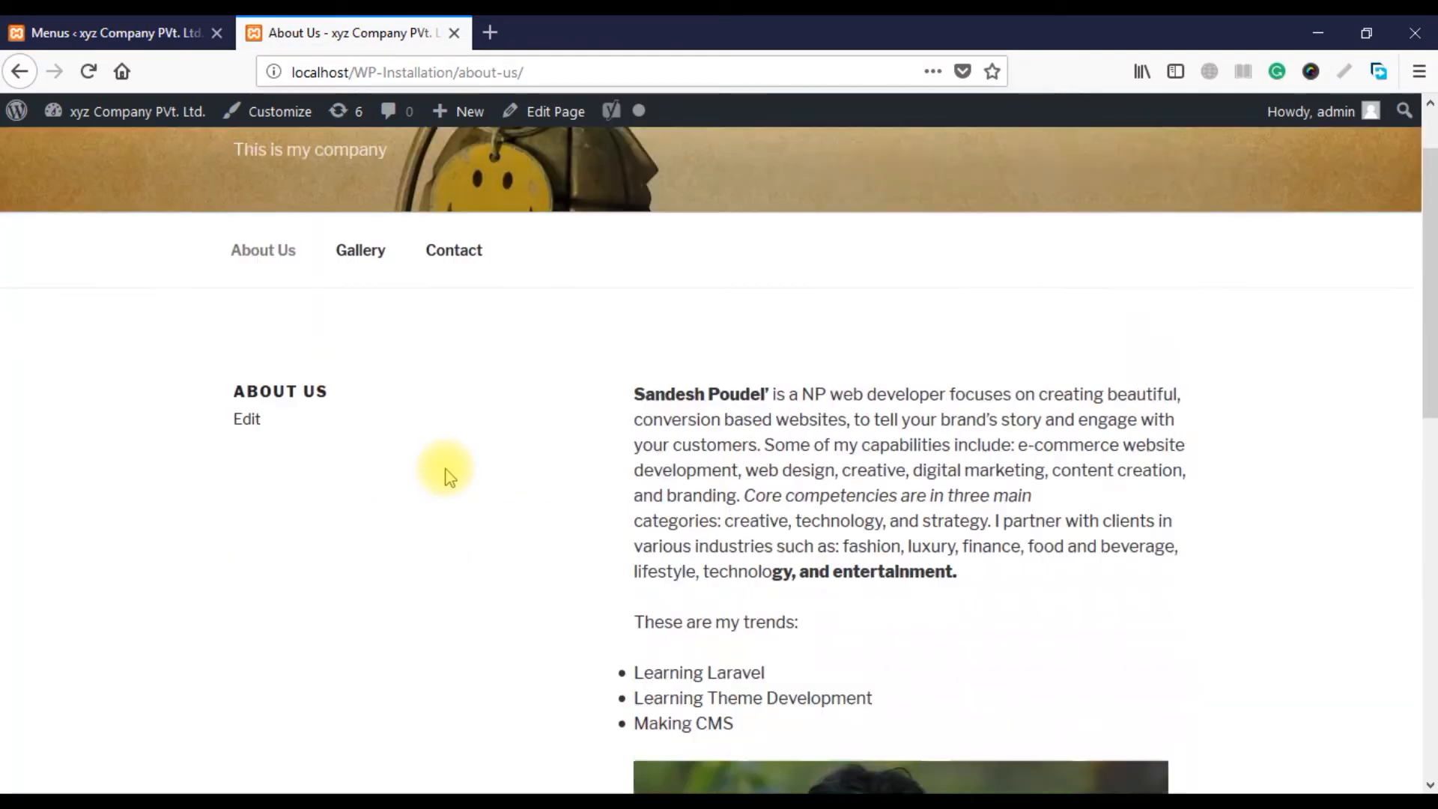
left_click(350, 370)
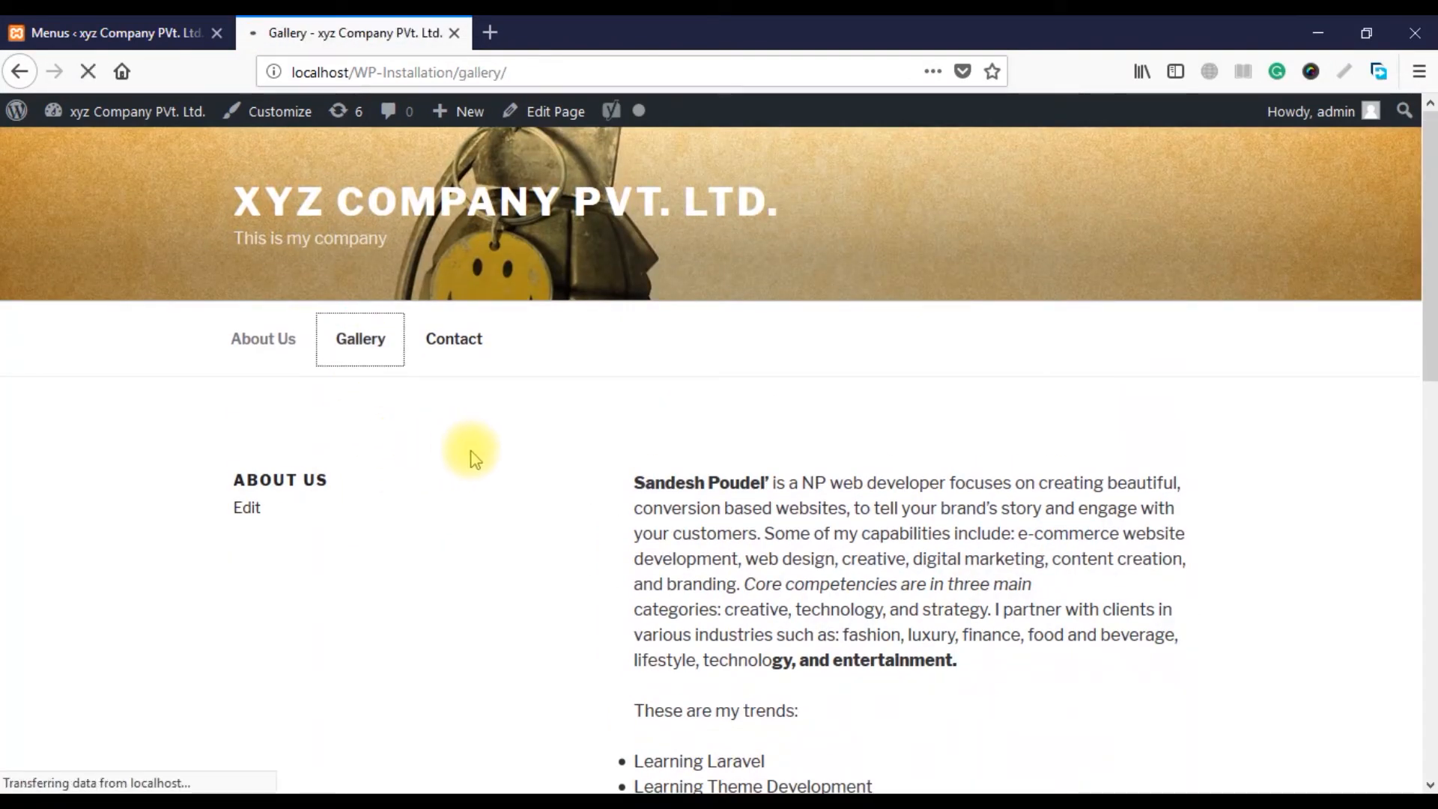
left_click(465, 343)
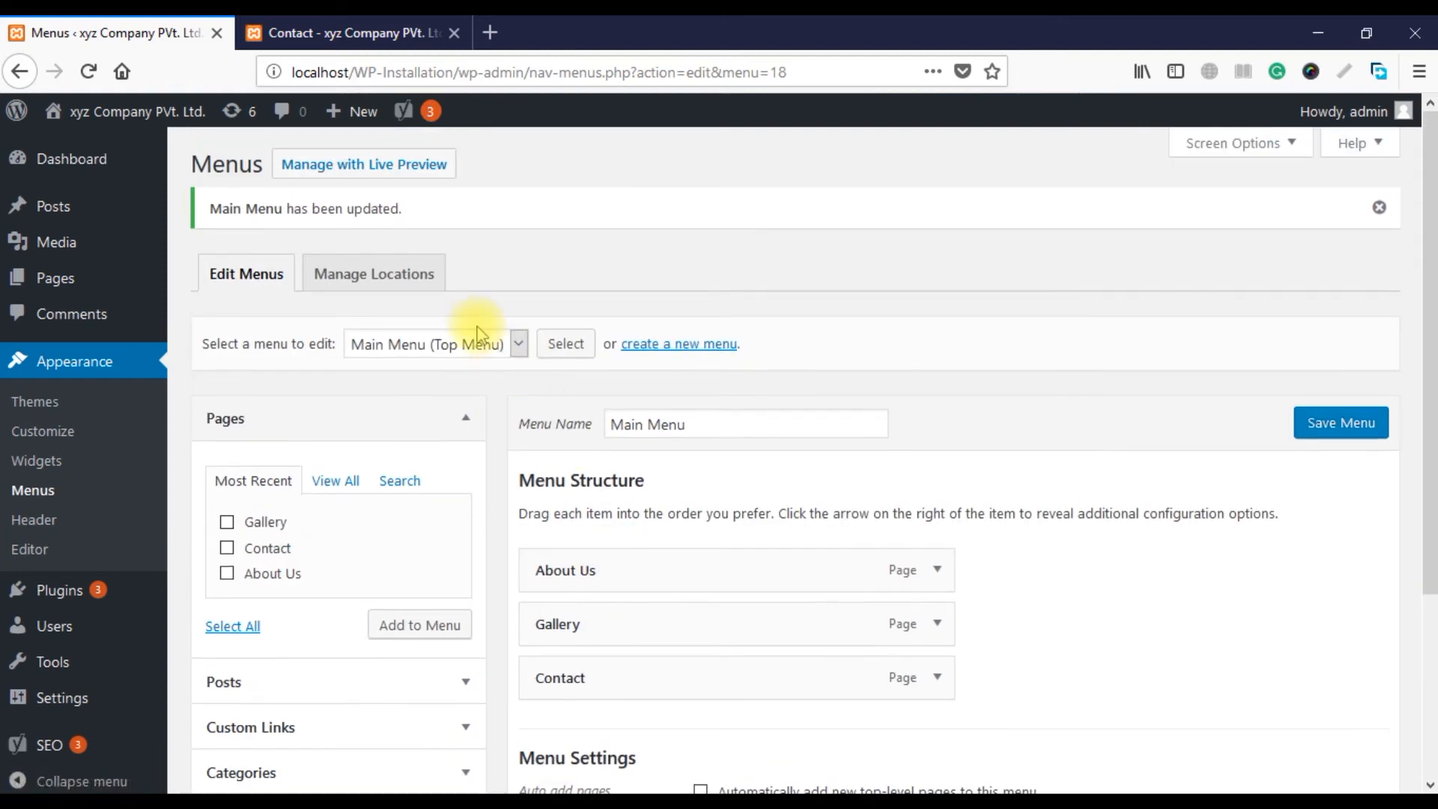
Save the Main Menu again in the menu editor and review its structure and display location settings
left_click(1337, 422)
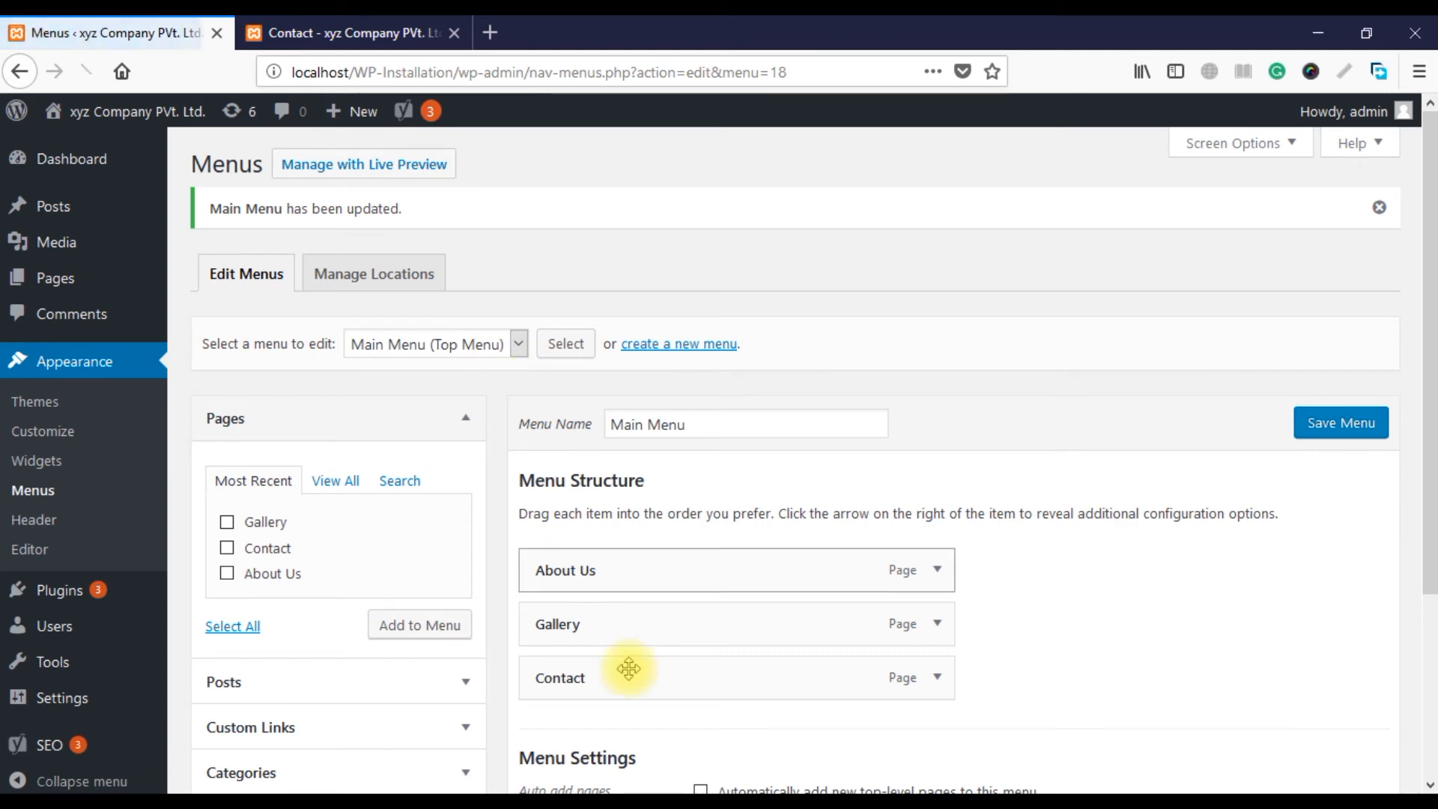
scroll(626, 671, "down", 3)
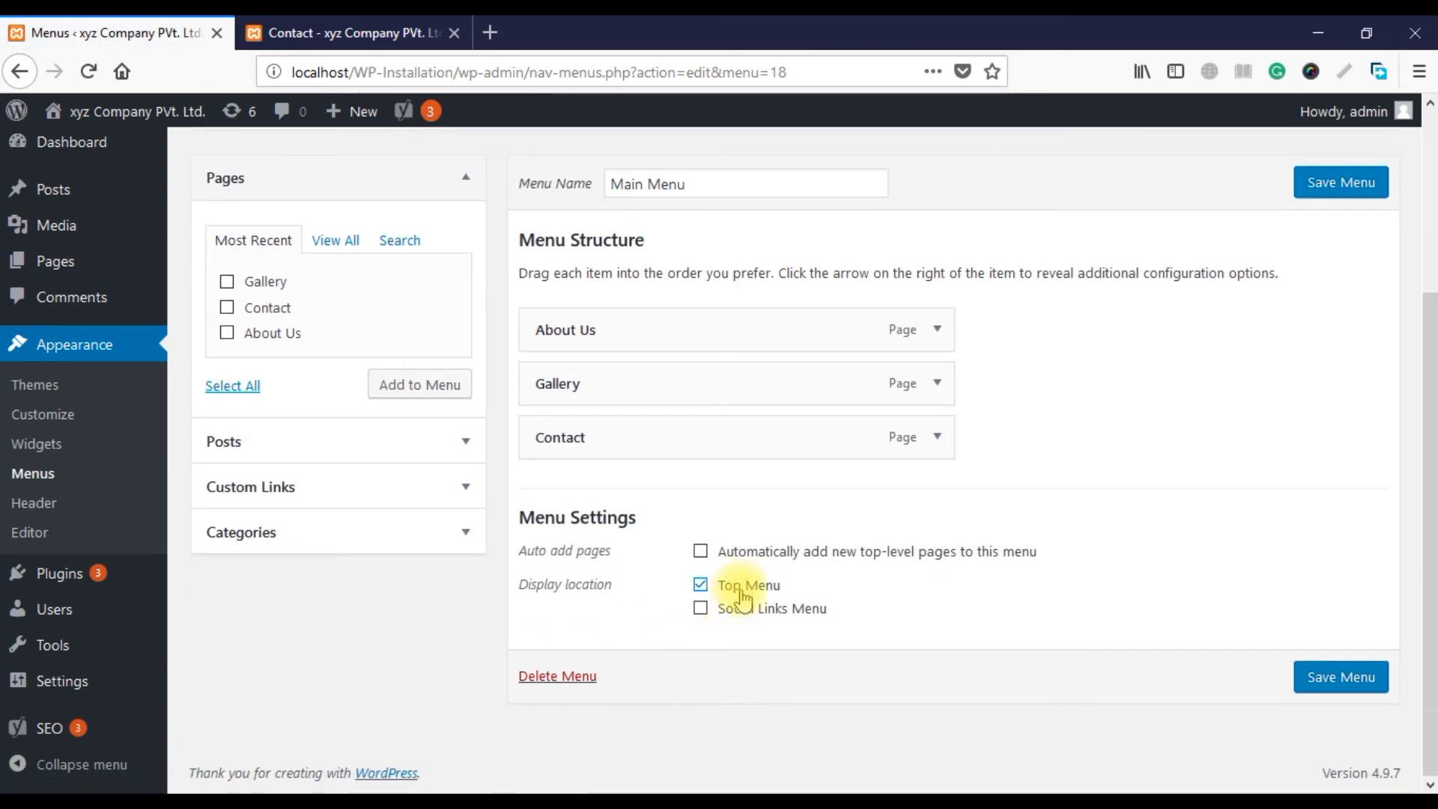